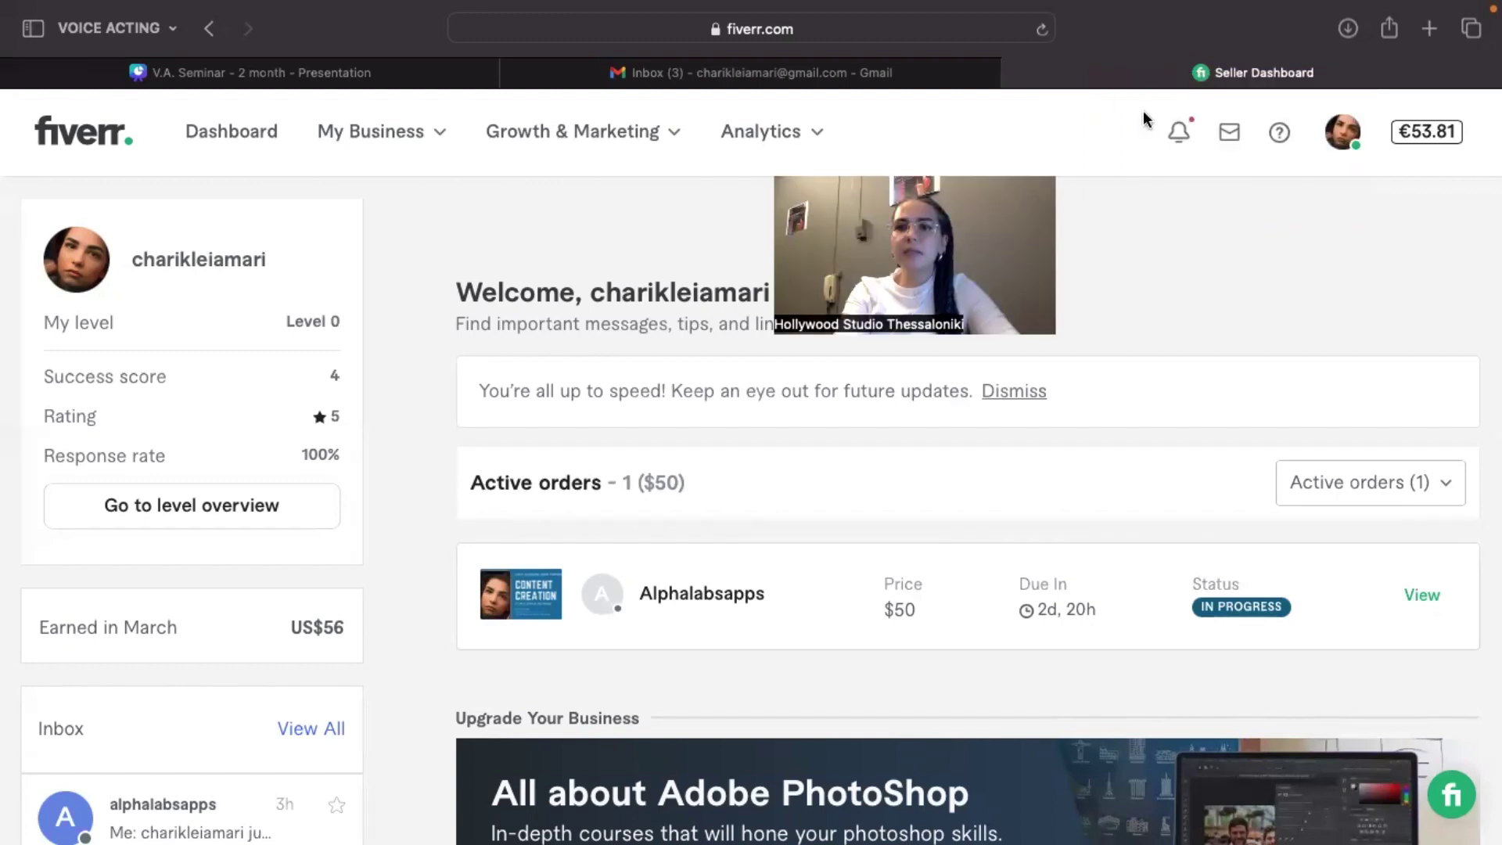
# Check the seller account's notifications, recent messages and account options
pyautogui.click(1180, 138)
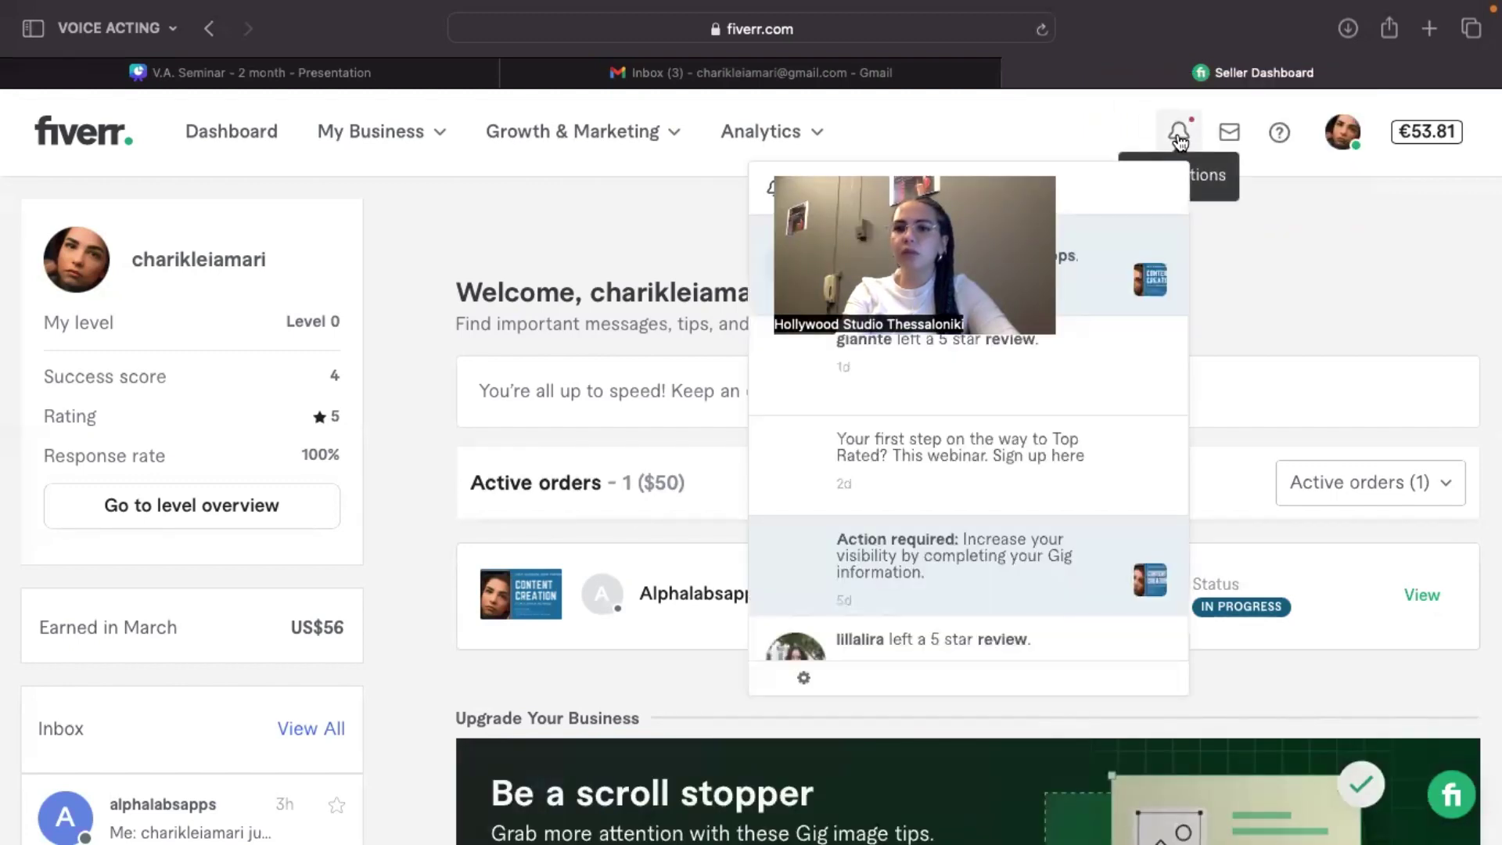
pyautogui.click(1229, 135)
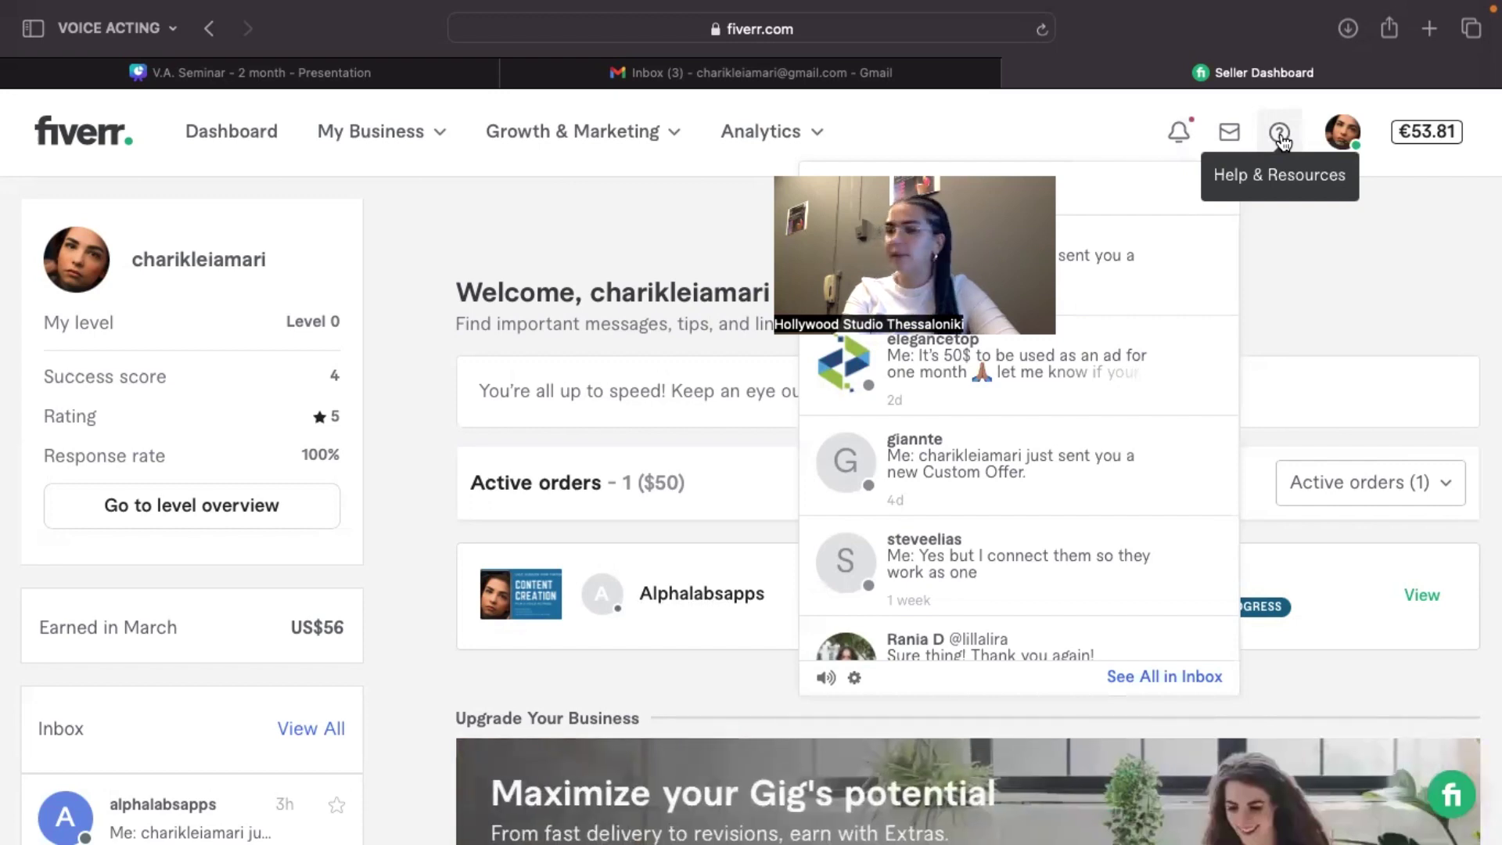
pyautogui.click(1343, 133)
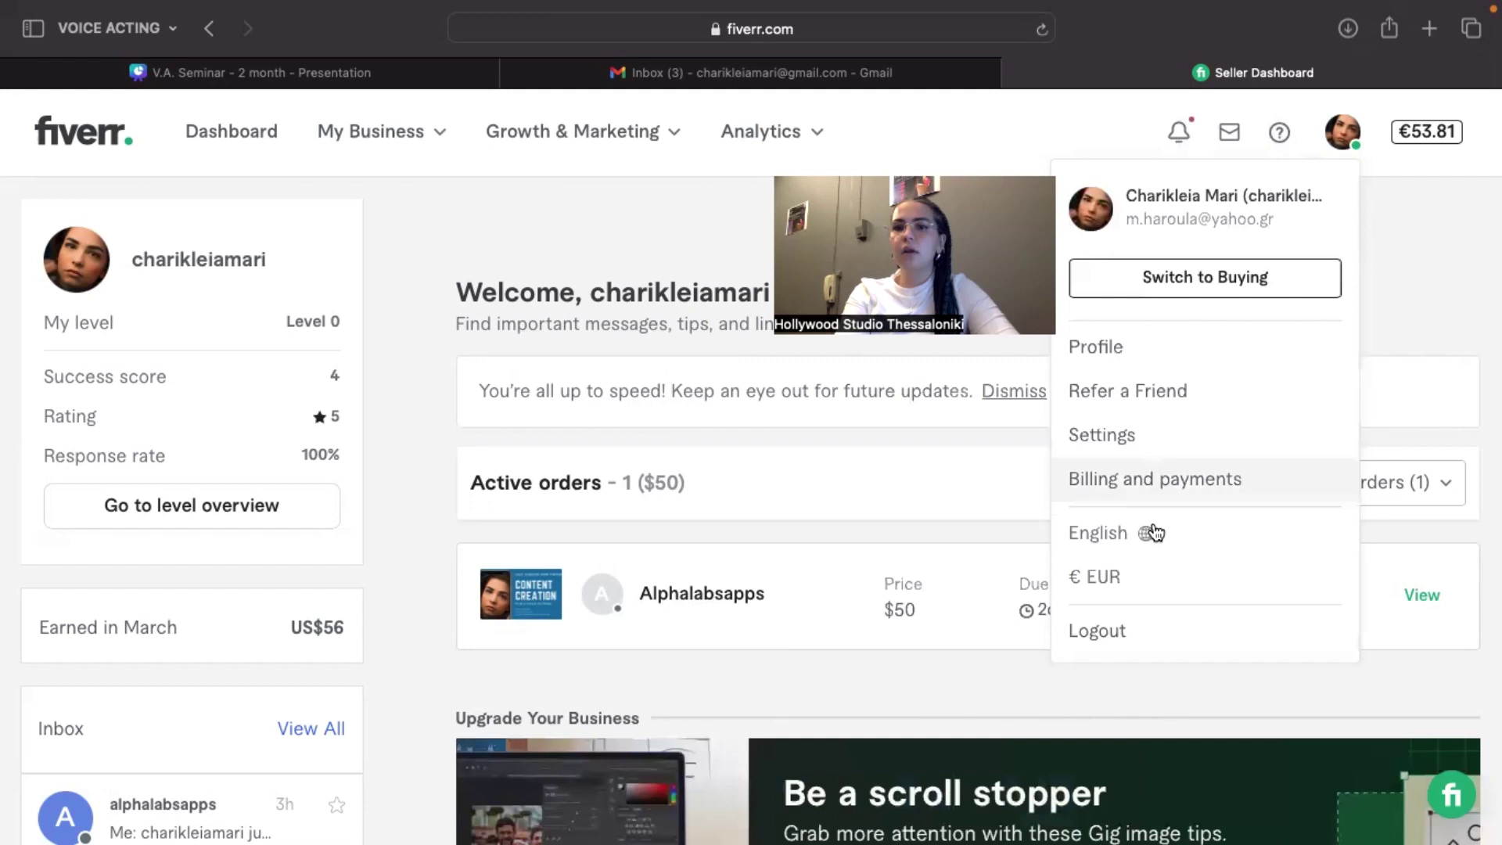
pyautogui.click(1385, 286)
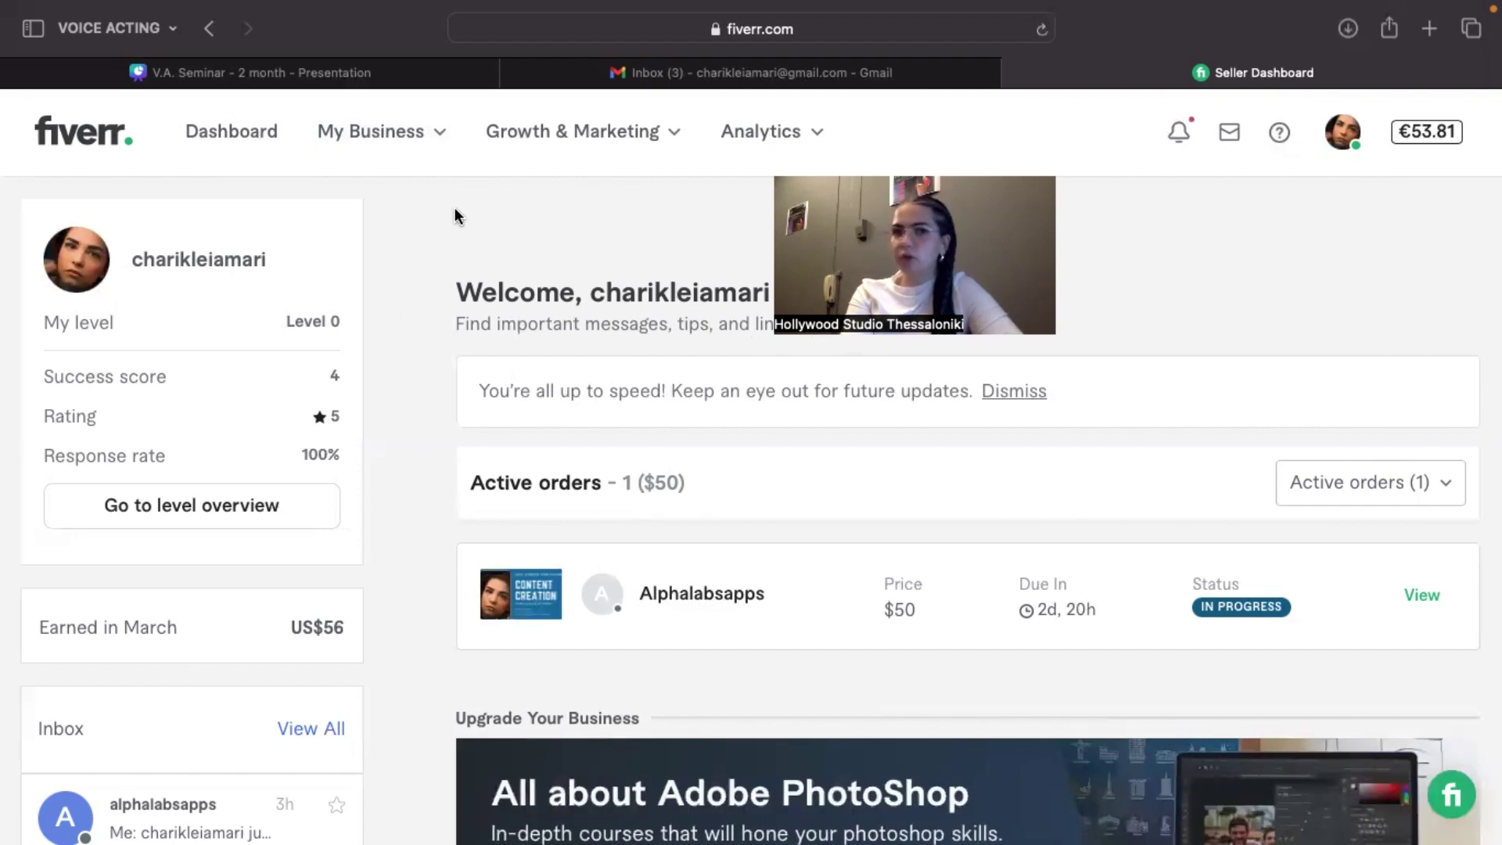
# Review the options available for managing the business, growth and marketing, and analytics
pyautogui.click(405, 144)
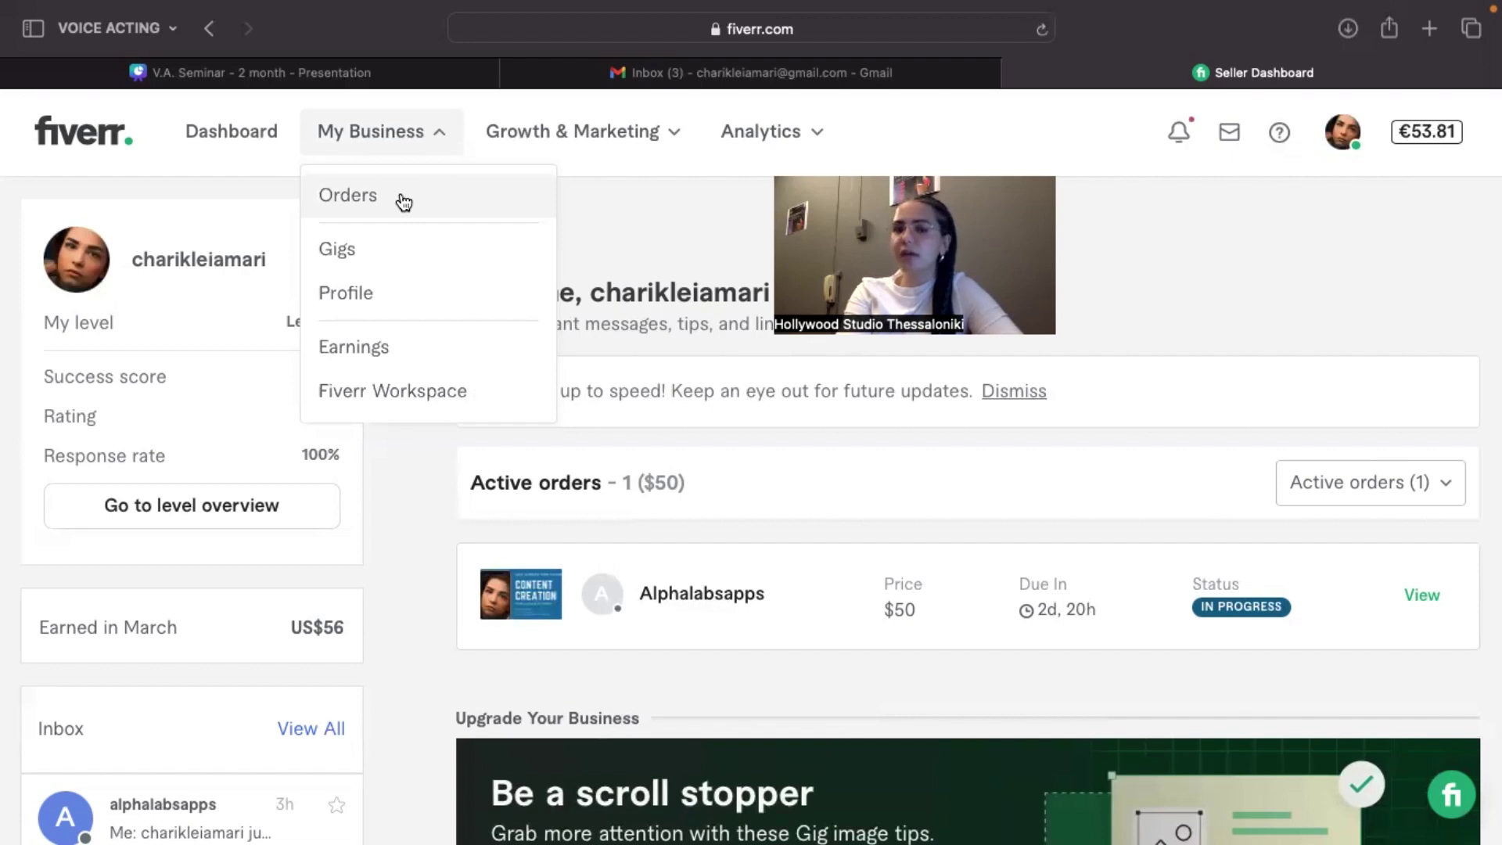
pyautogui.click(573, 133)
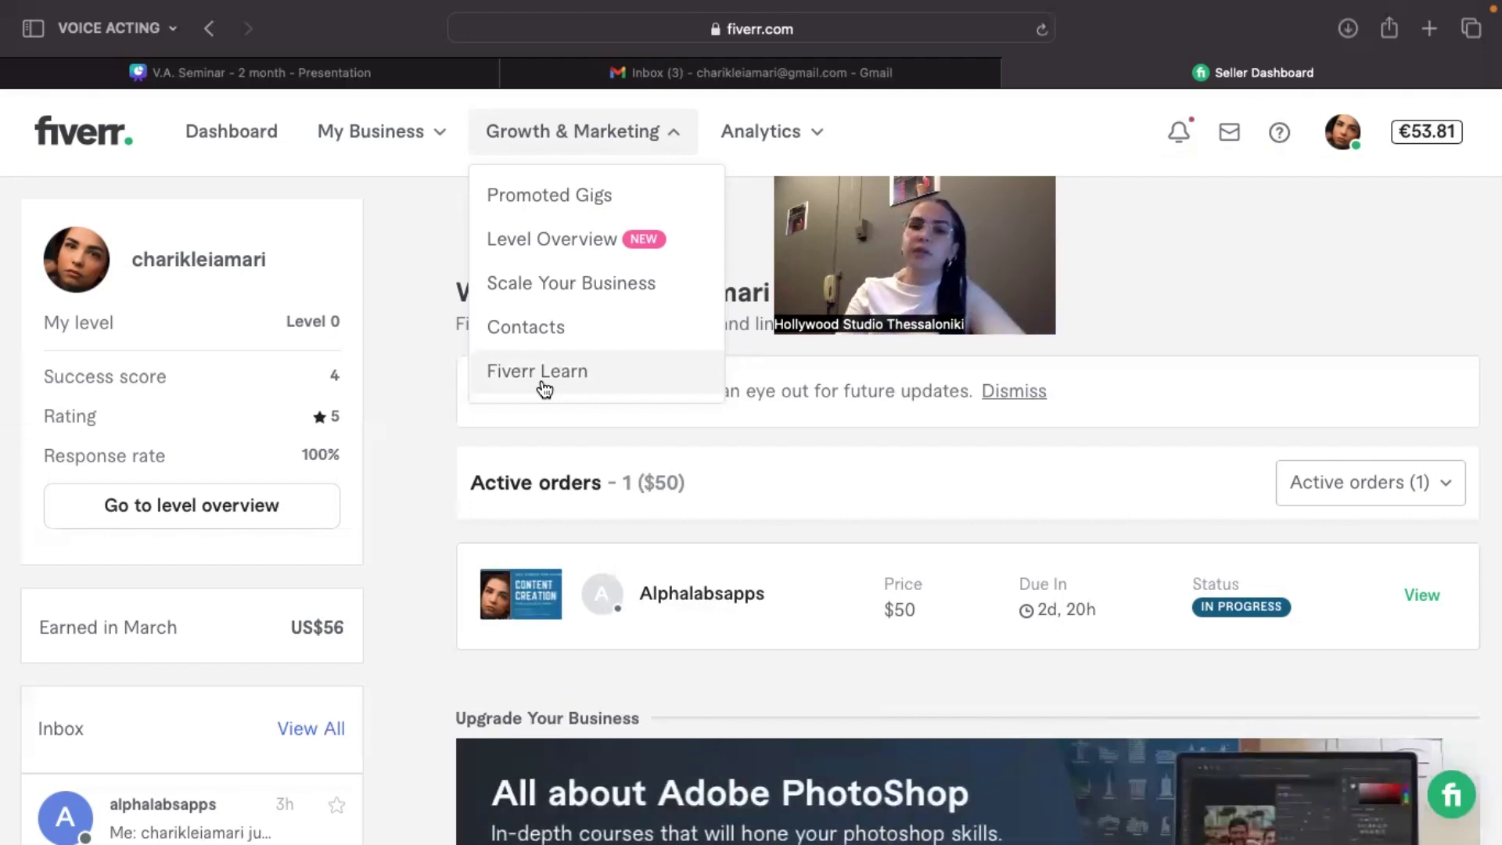
pyautogui.click(769, 144)
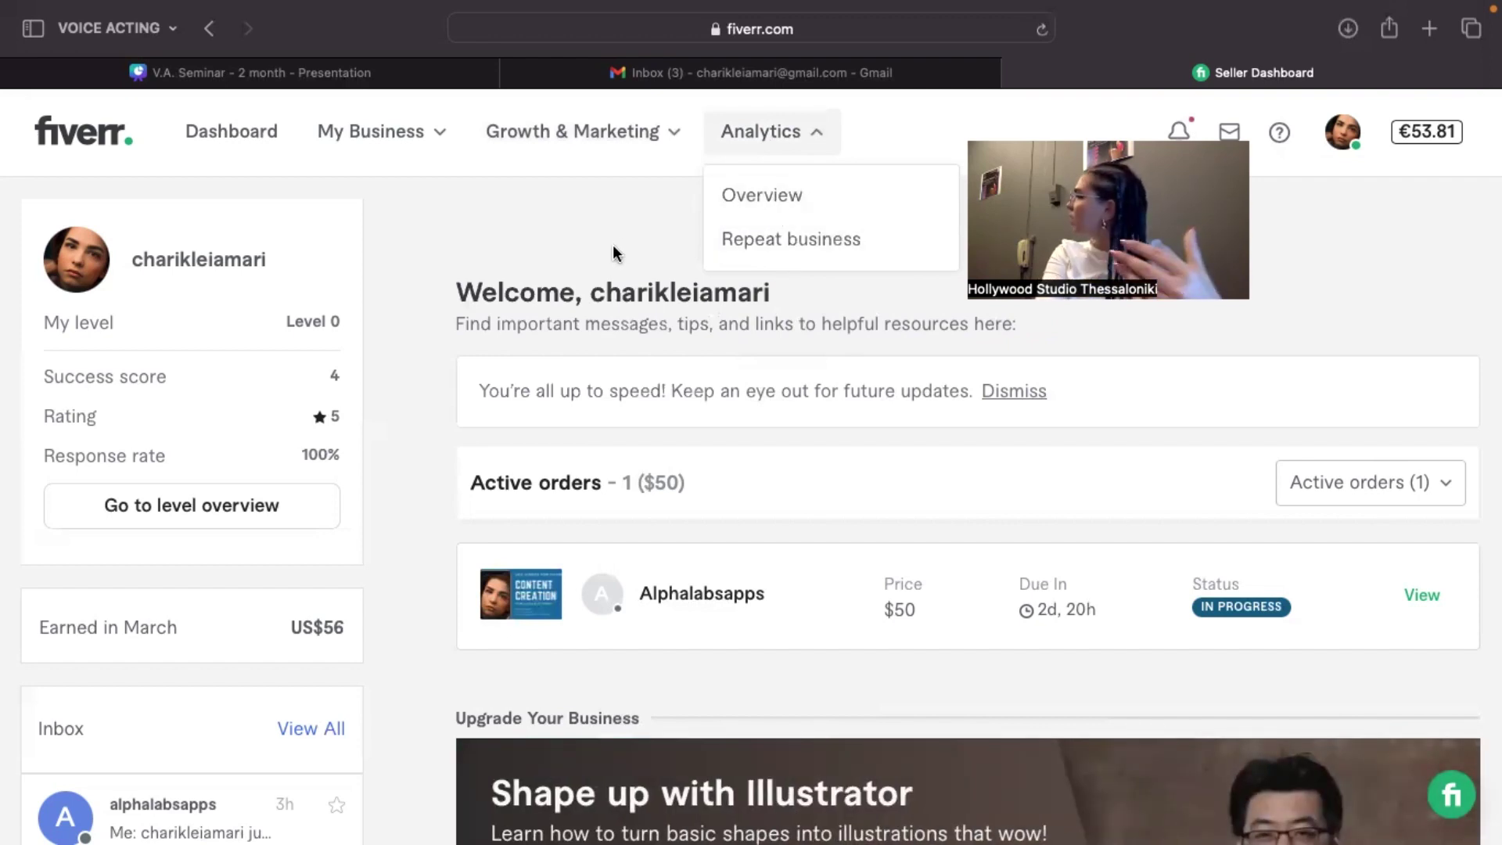
pyautogui.click(570, 251)
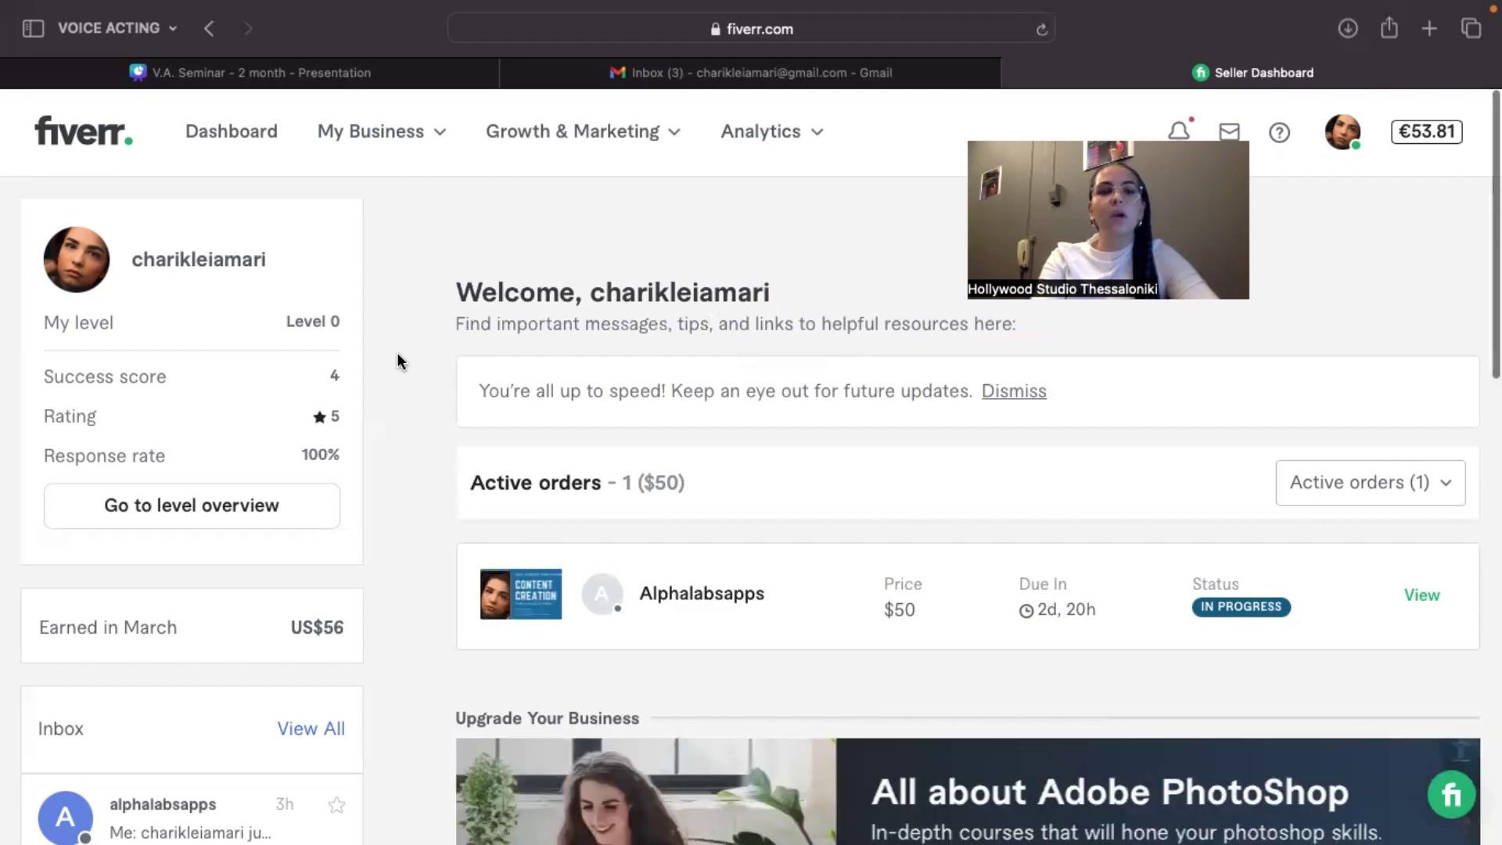
# Look over the seller dashboard and open the active $50 content creation order
pyautogui.scroll(-3, 398, 355)
pyautogui.scroll(-10, 398, 356)
pyautogui.scroll(15, 397, 356)
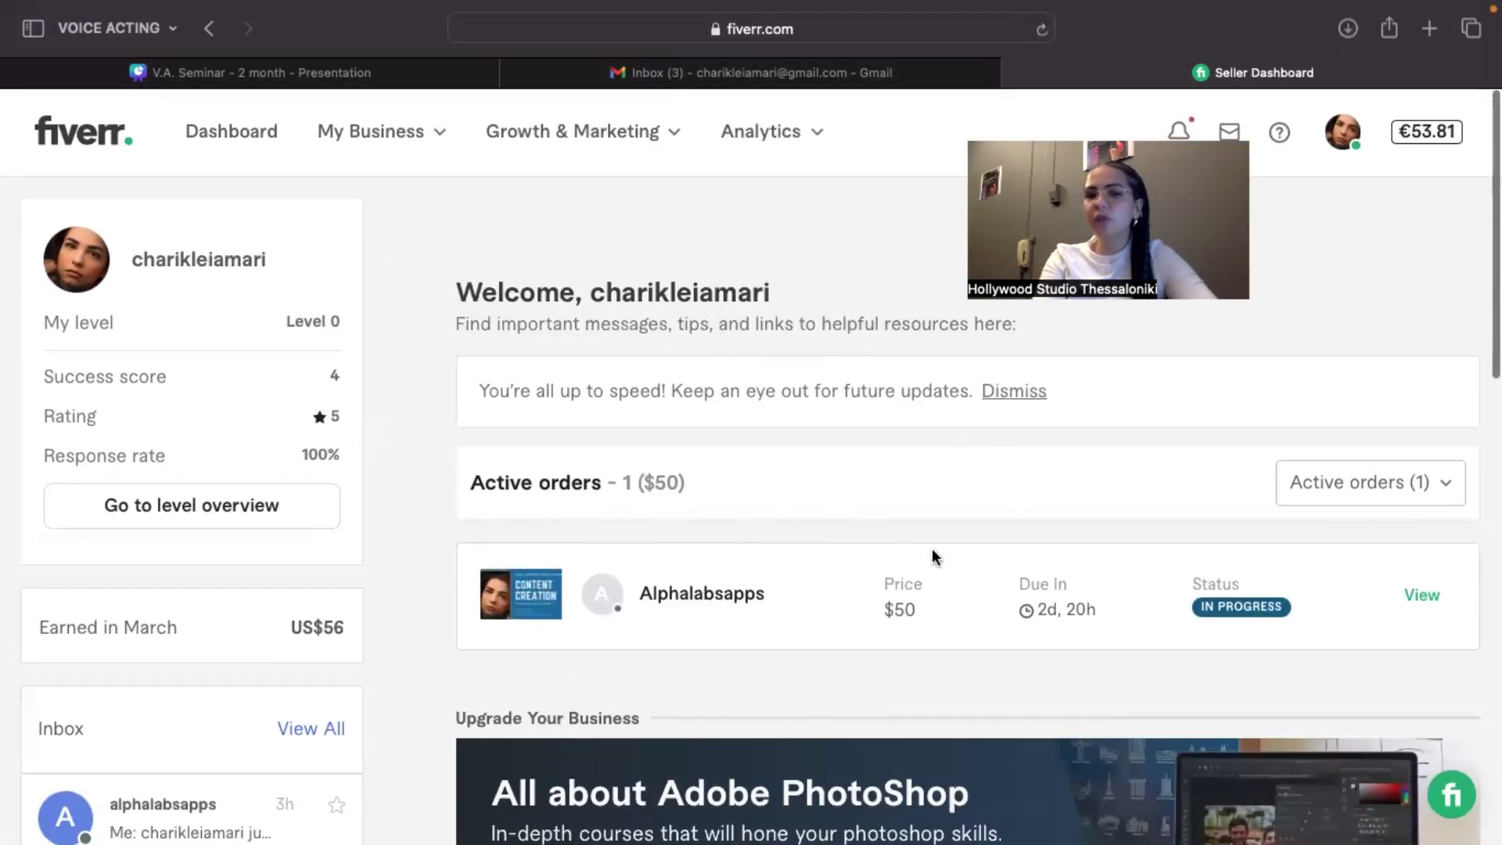
pyautogui.moveTo(172, 626)
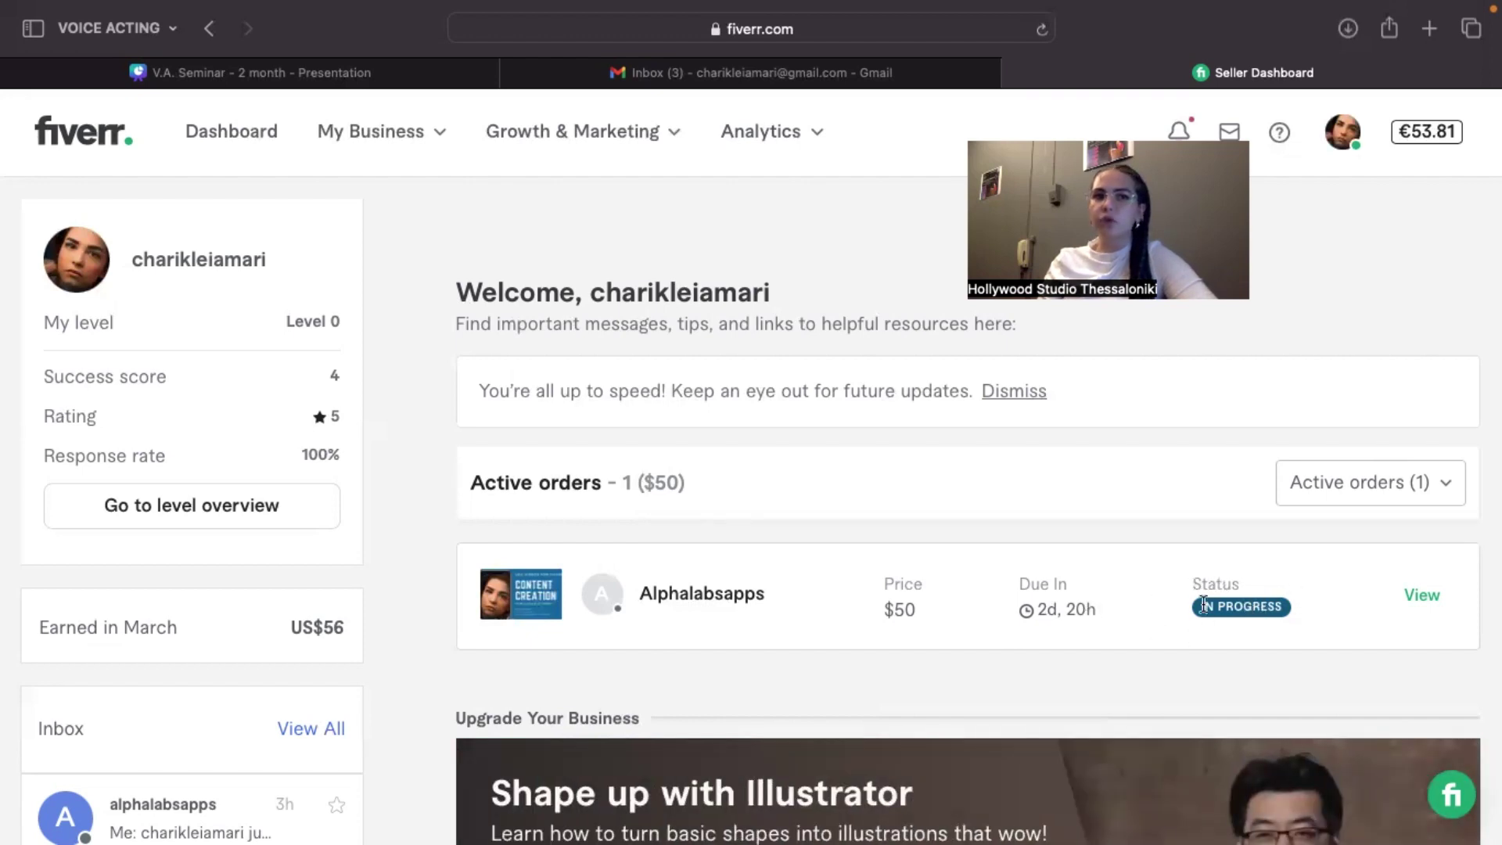
pyautogui.click(1431, 596)
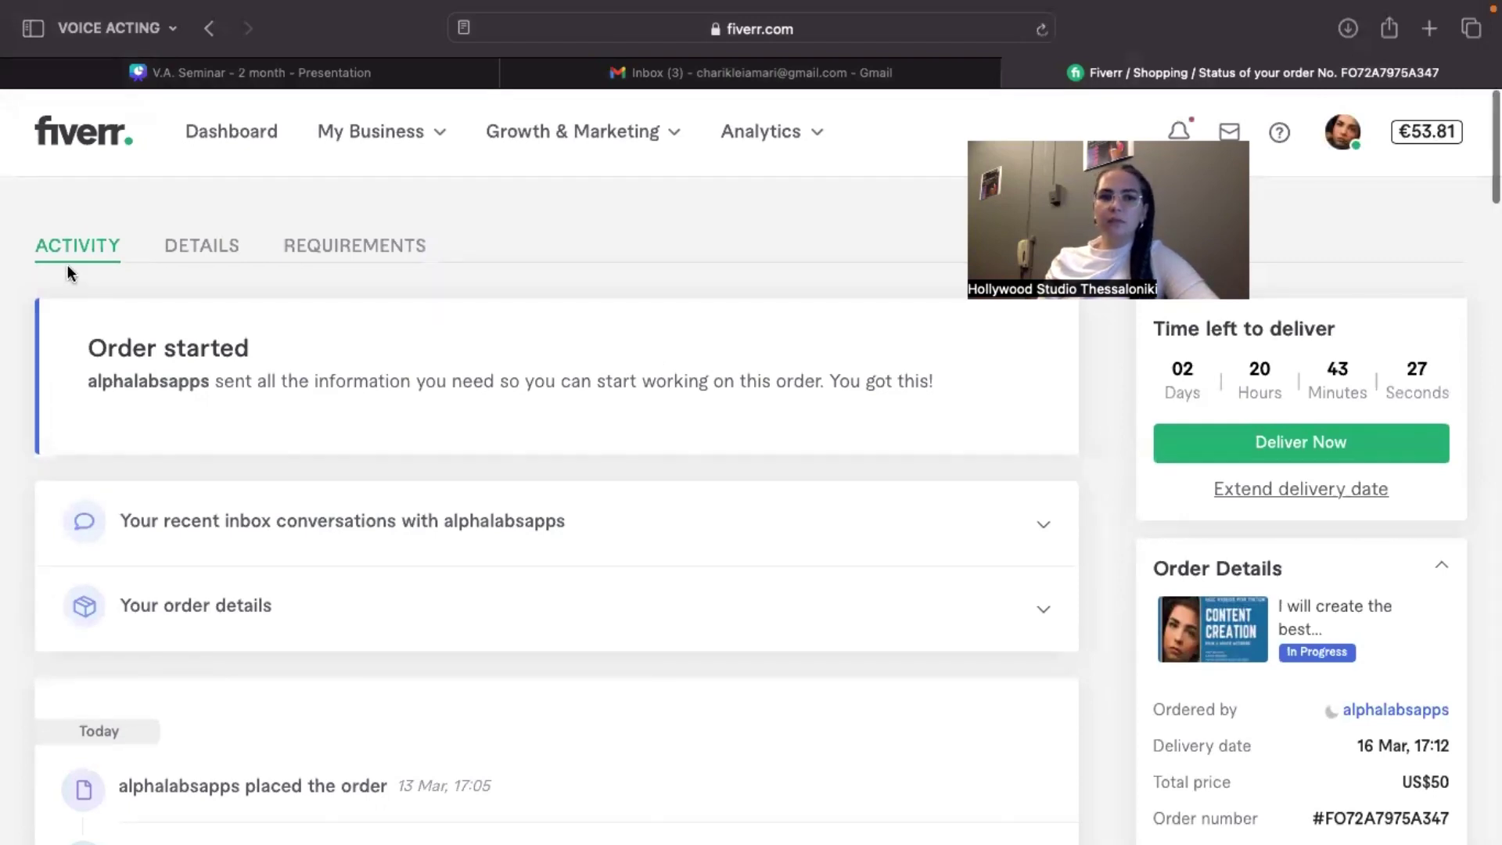
# Examine the order's details, including the ordered package contents, duration and price
pyautogui.click(192, 257)
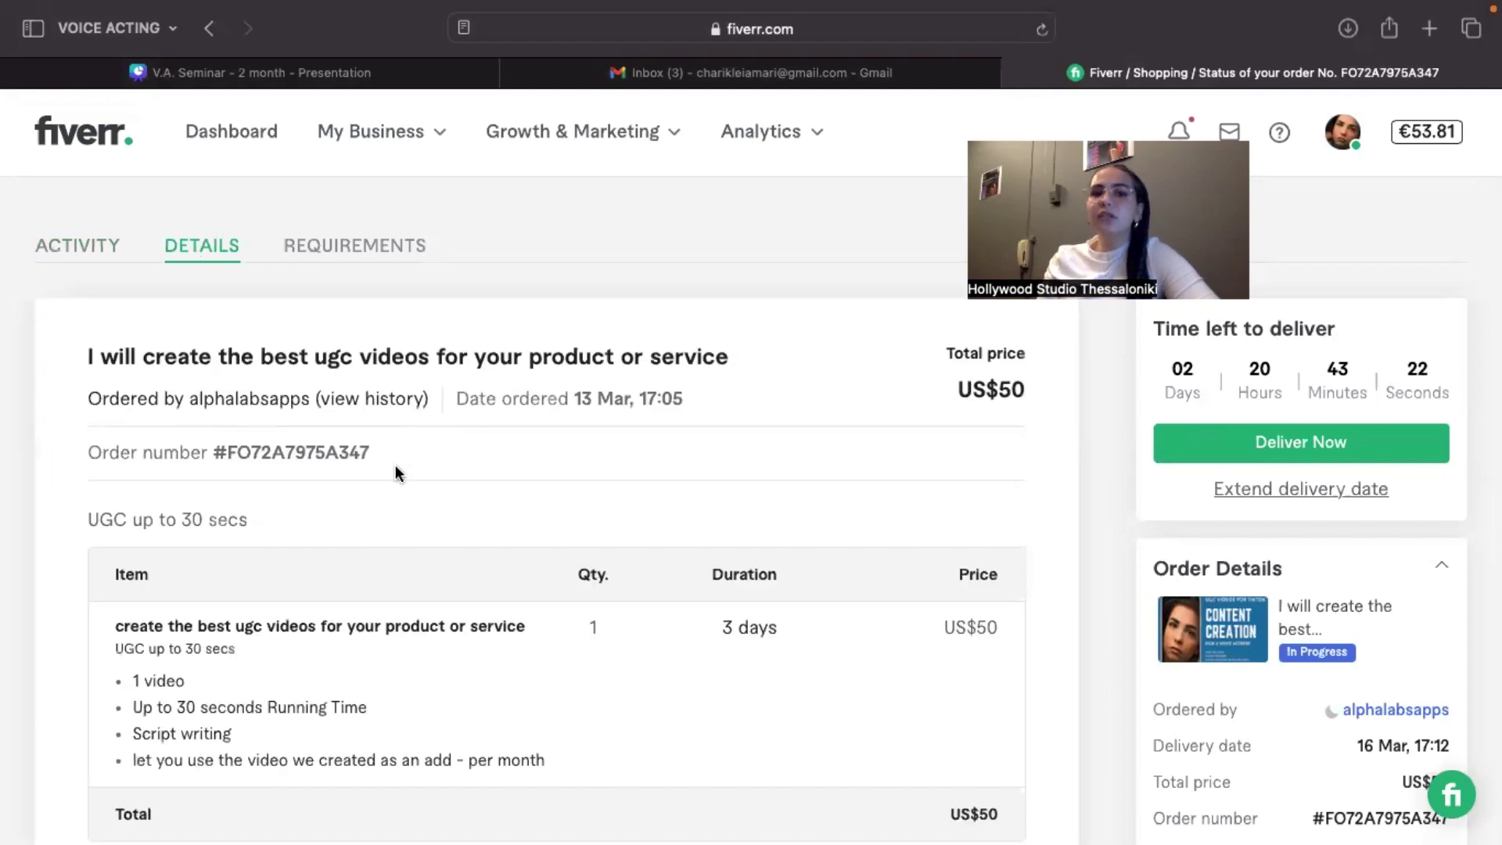
pyautogui.scroll(-3, 396, 465)
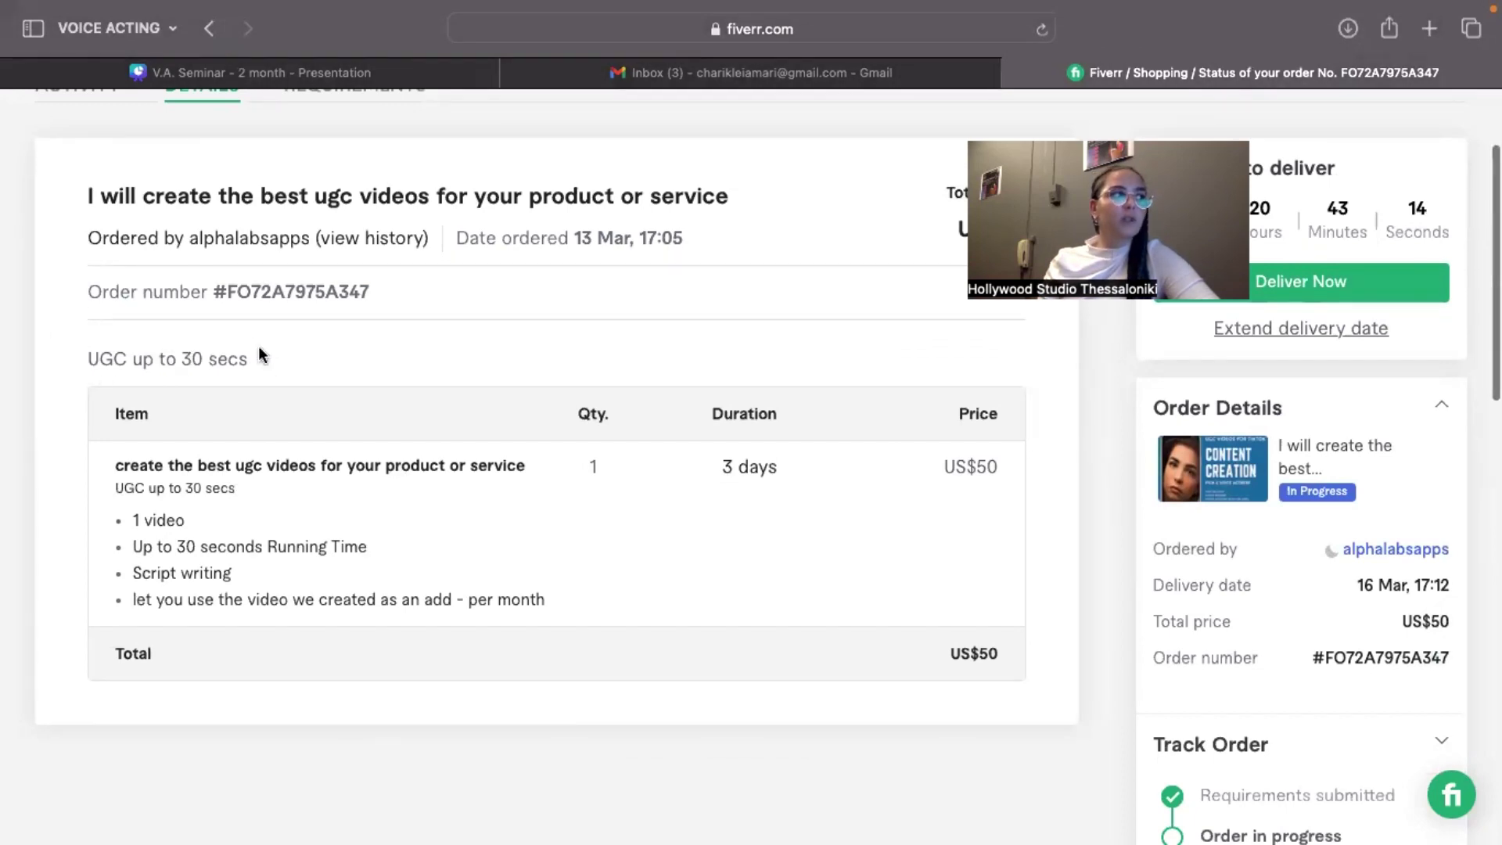
pyautogui.scroll(-2, 297, 434)
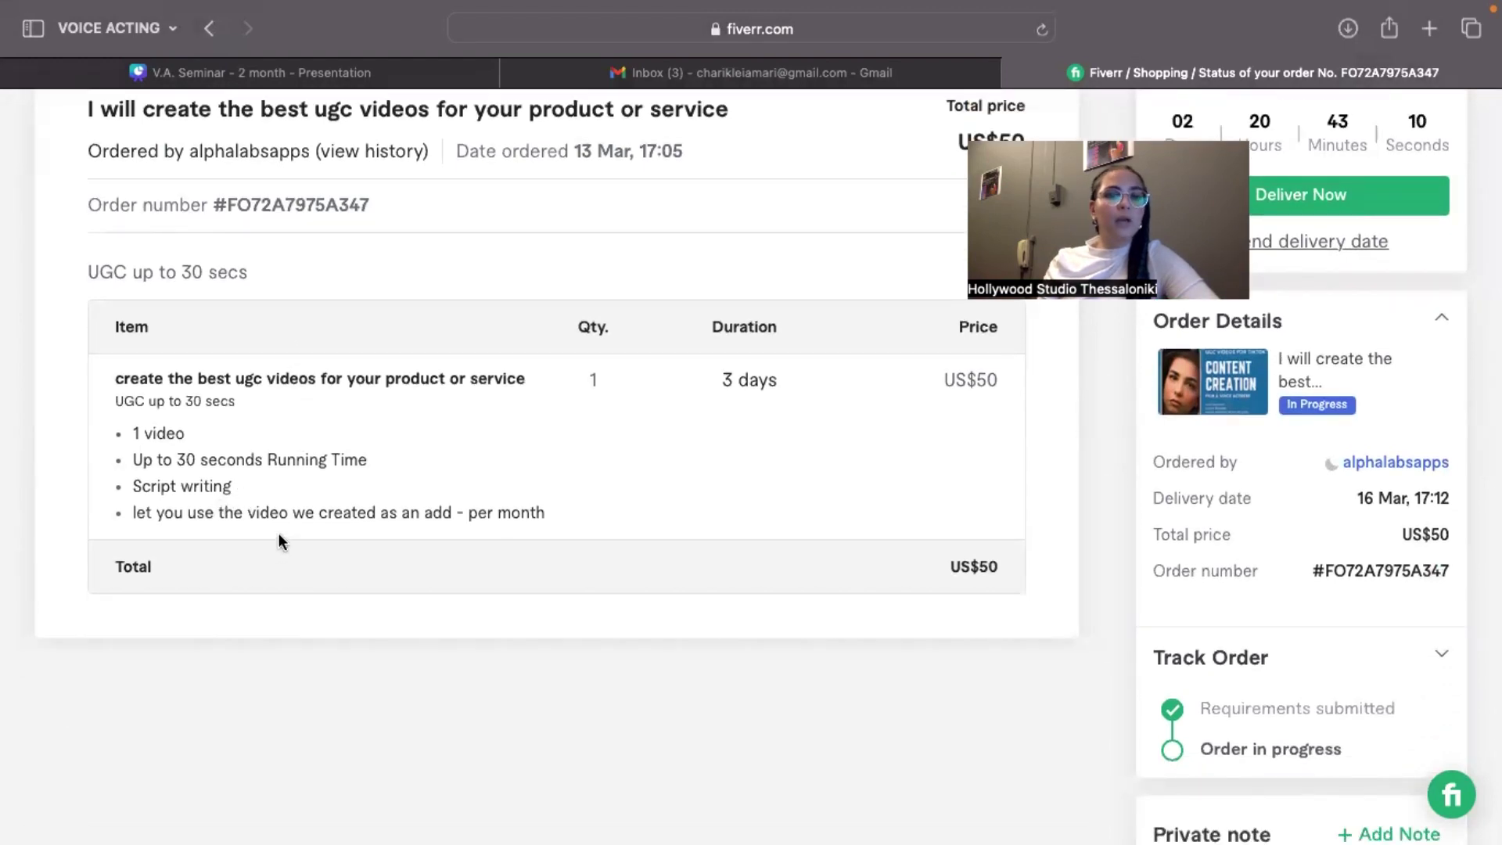
pyautogui.scroll(5, 527, 550)
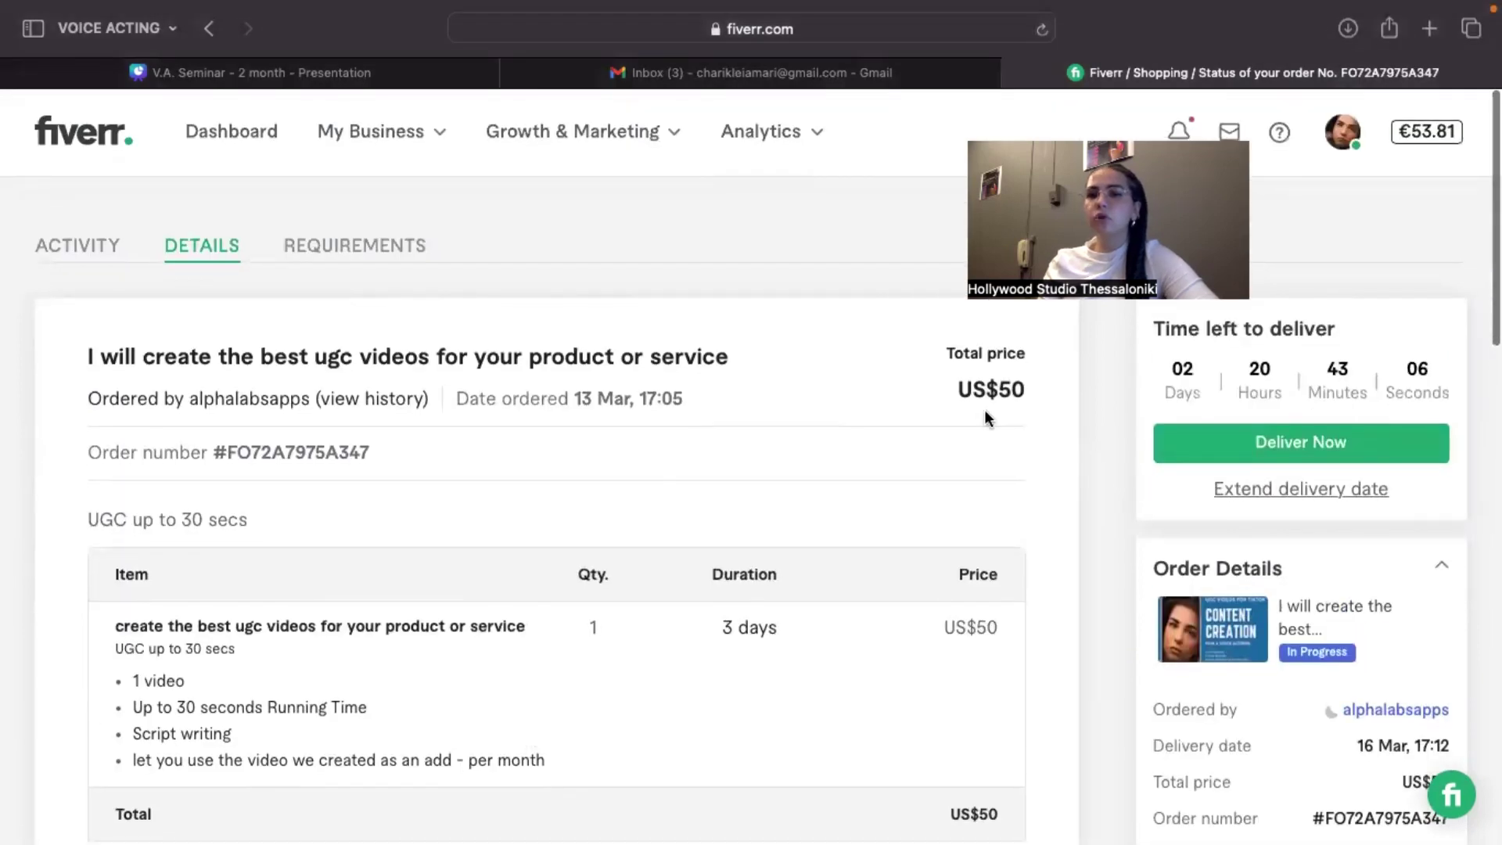
# Read the buyer's requirement answers on industry, video dimension, style, titles, voice and music
pyautogui.click(376, 242)
pyautogui.scroll(-2, 377, 232)
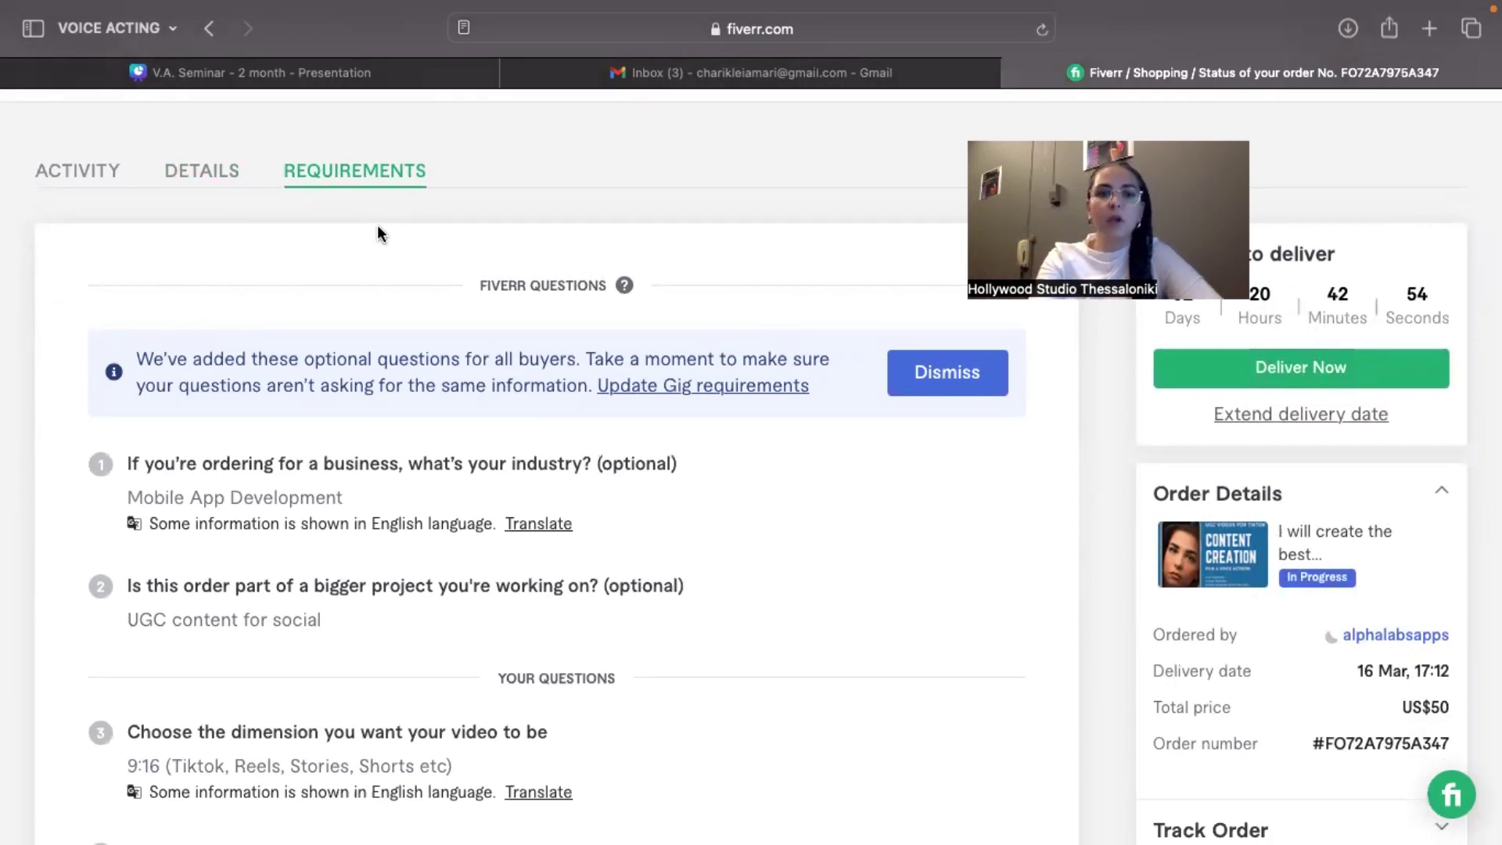
pyautogui.scroll(-2, 377, 232)
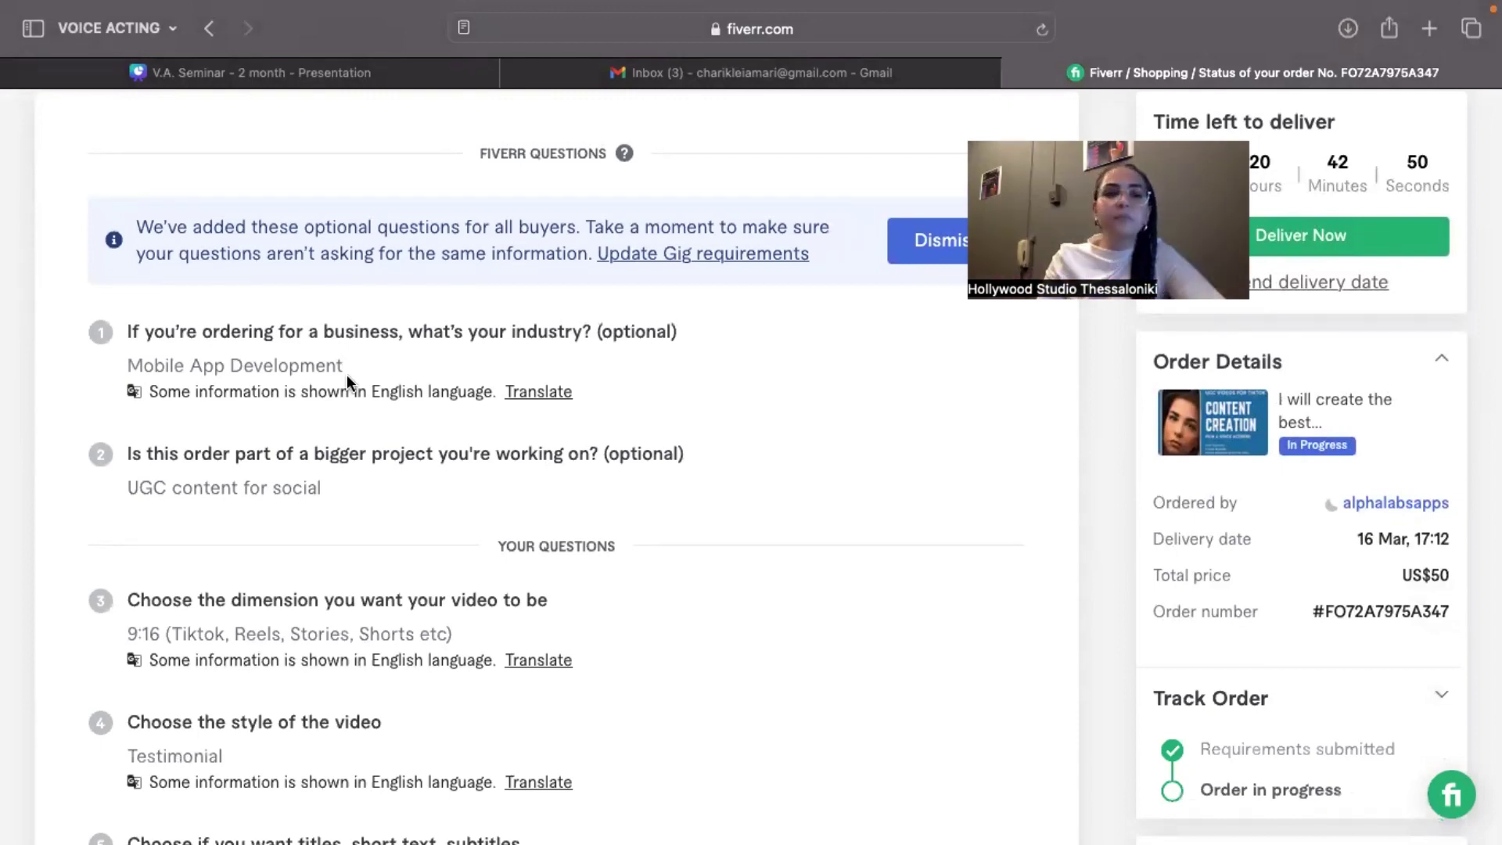
pyautogui.scroll(-3, 346, 374)
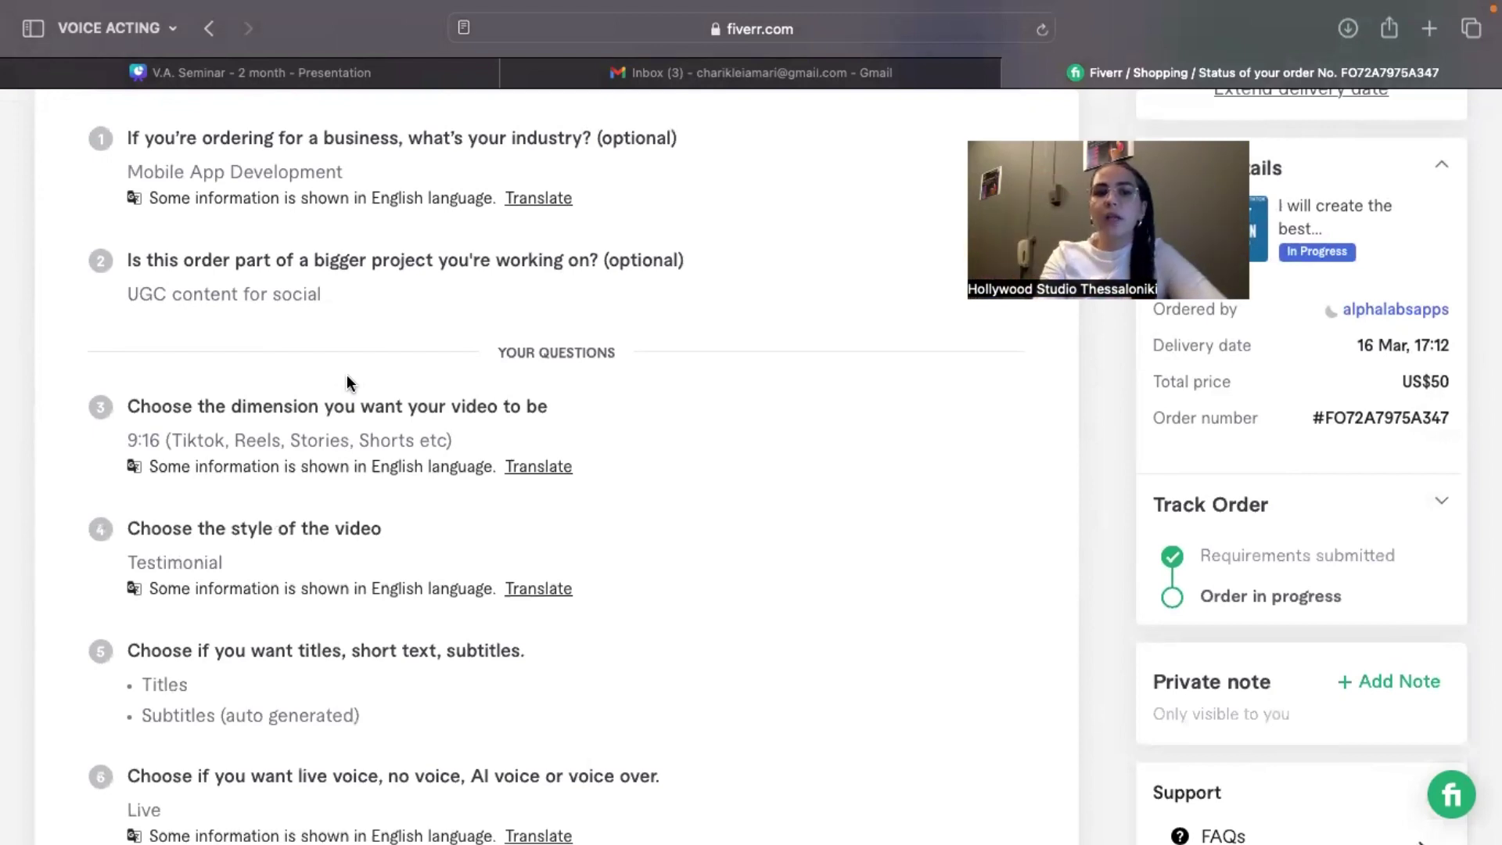
pyautogui.scroll(-2, 346, 381)
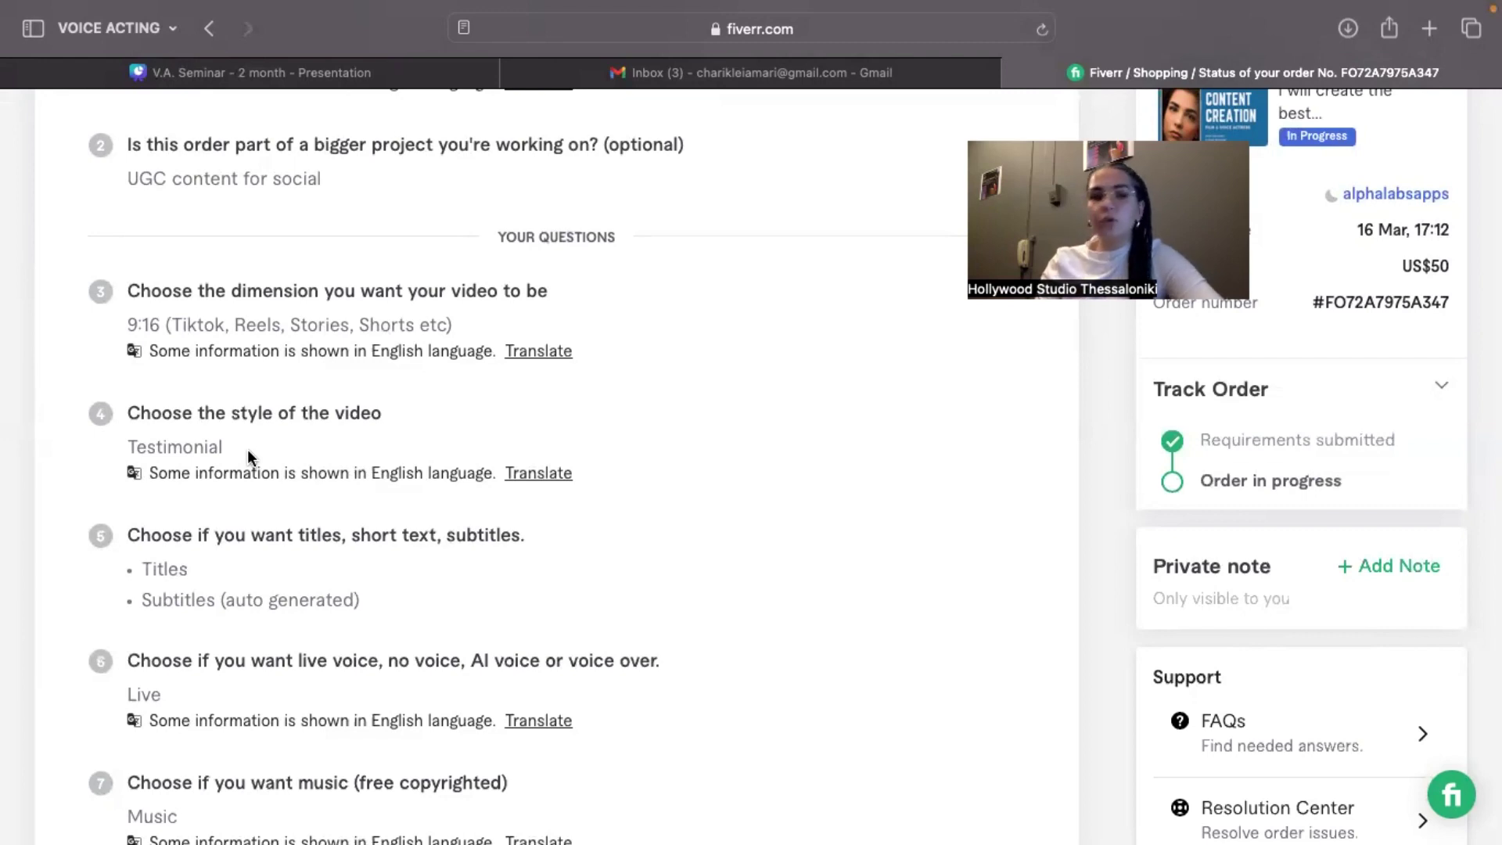
pyautogui.scroll(-3, 248, 452)
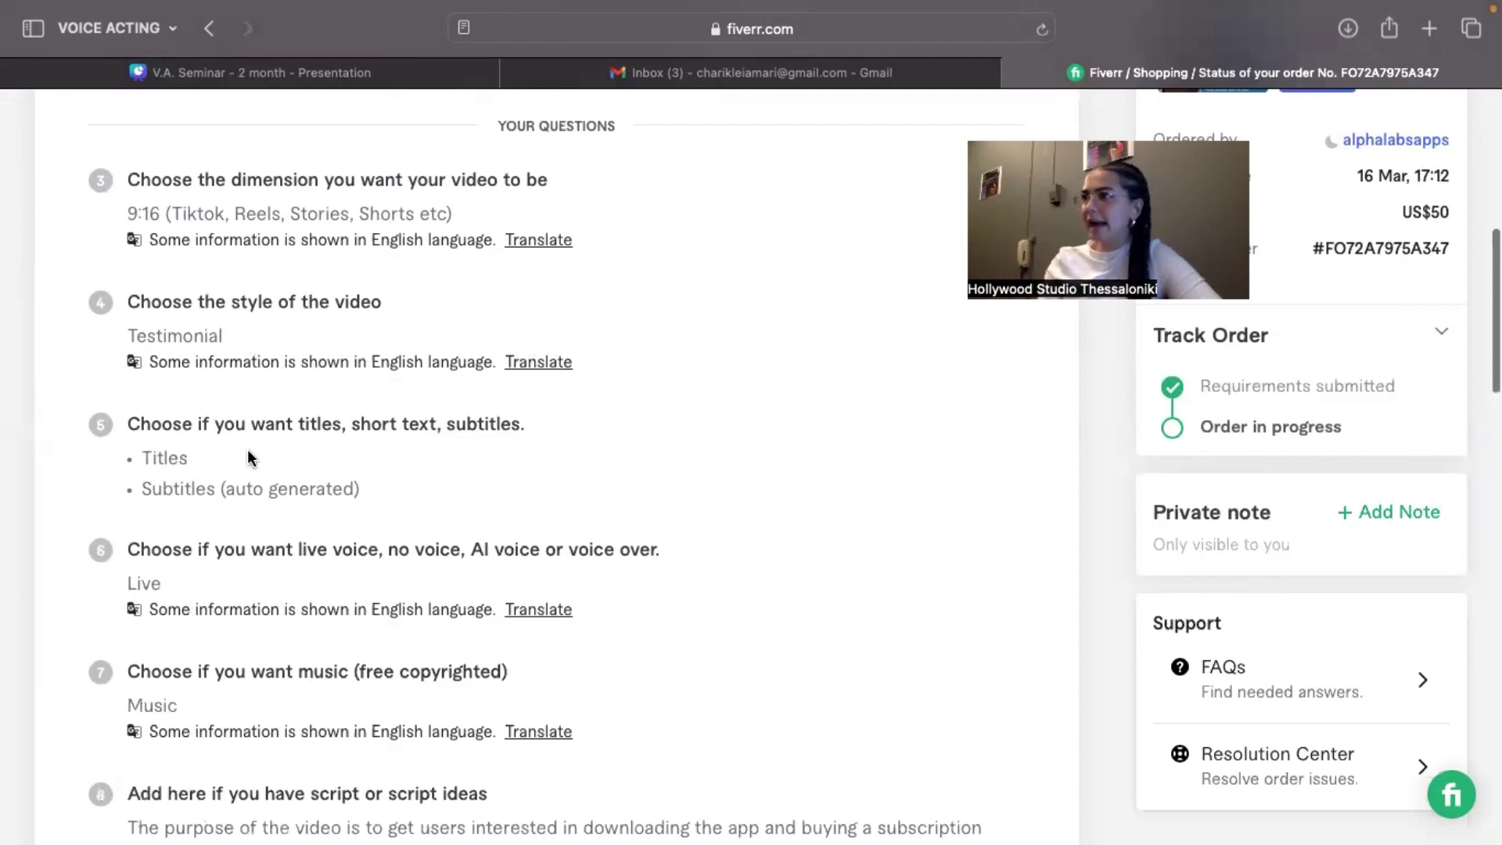
pyautogui.scroll(-3, 248, 452)
pyautogui.scroll(-3, 247, 457)
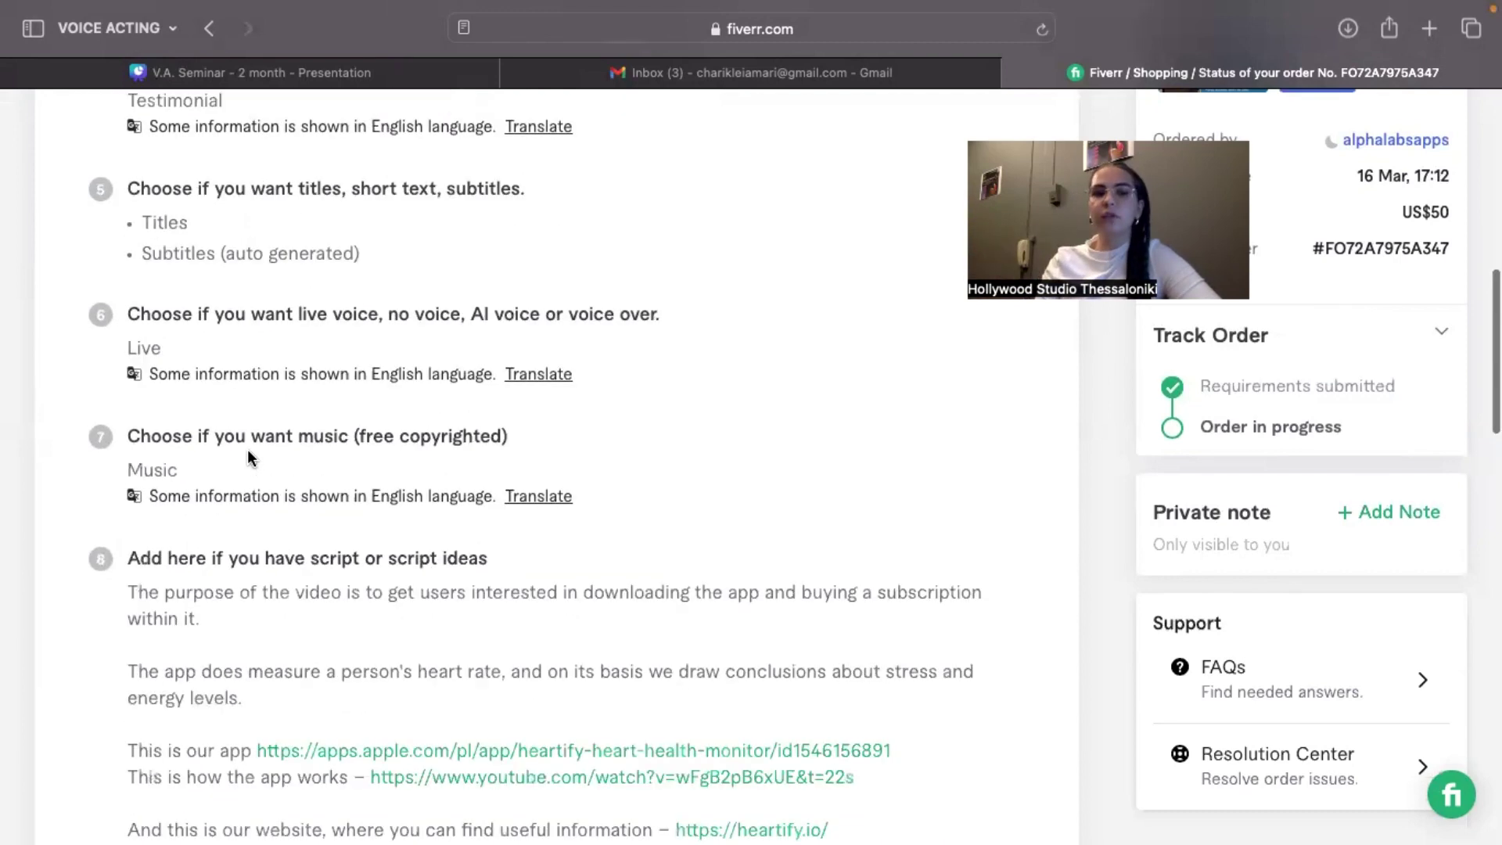
pyautogui.scroll(-1, 248, 454)
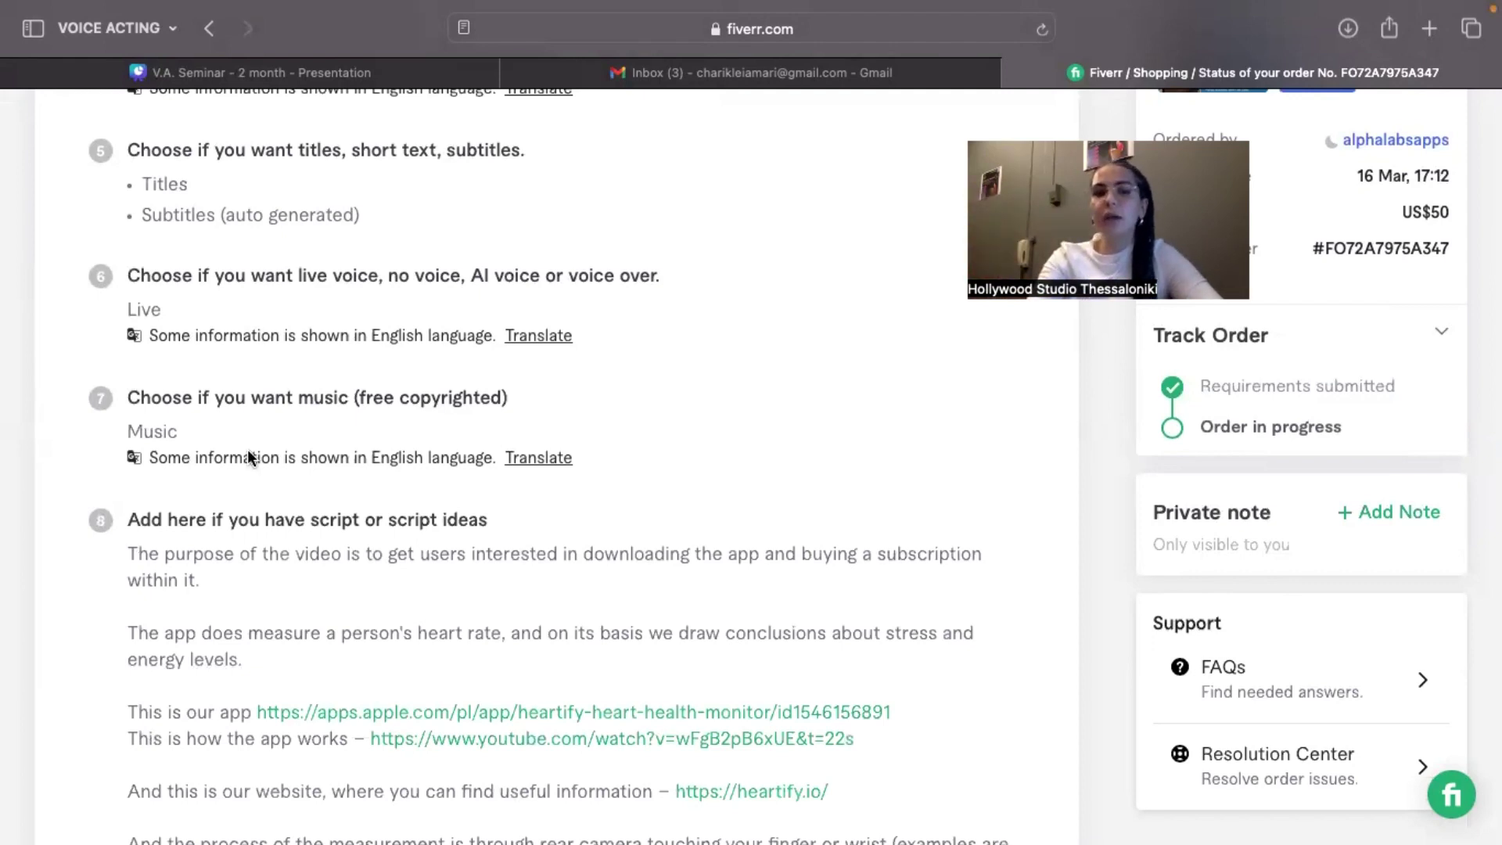
# Examine the buyer's script ideas, attached videos and product link in the order requirements
pyautogui.scroll(-3, 248, 450)
pyautogui.scroll(-4, 248, 450)
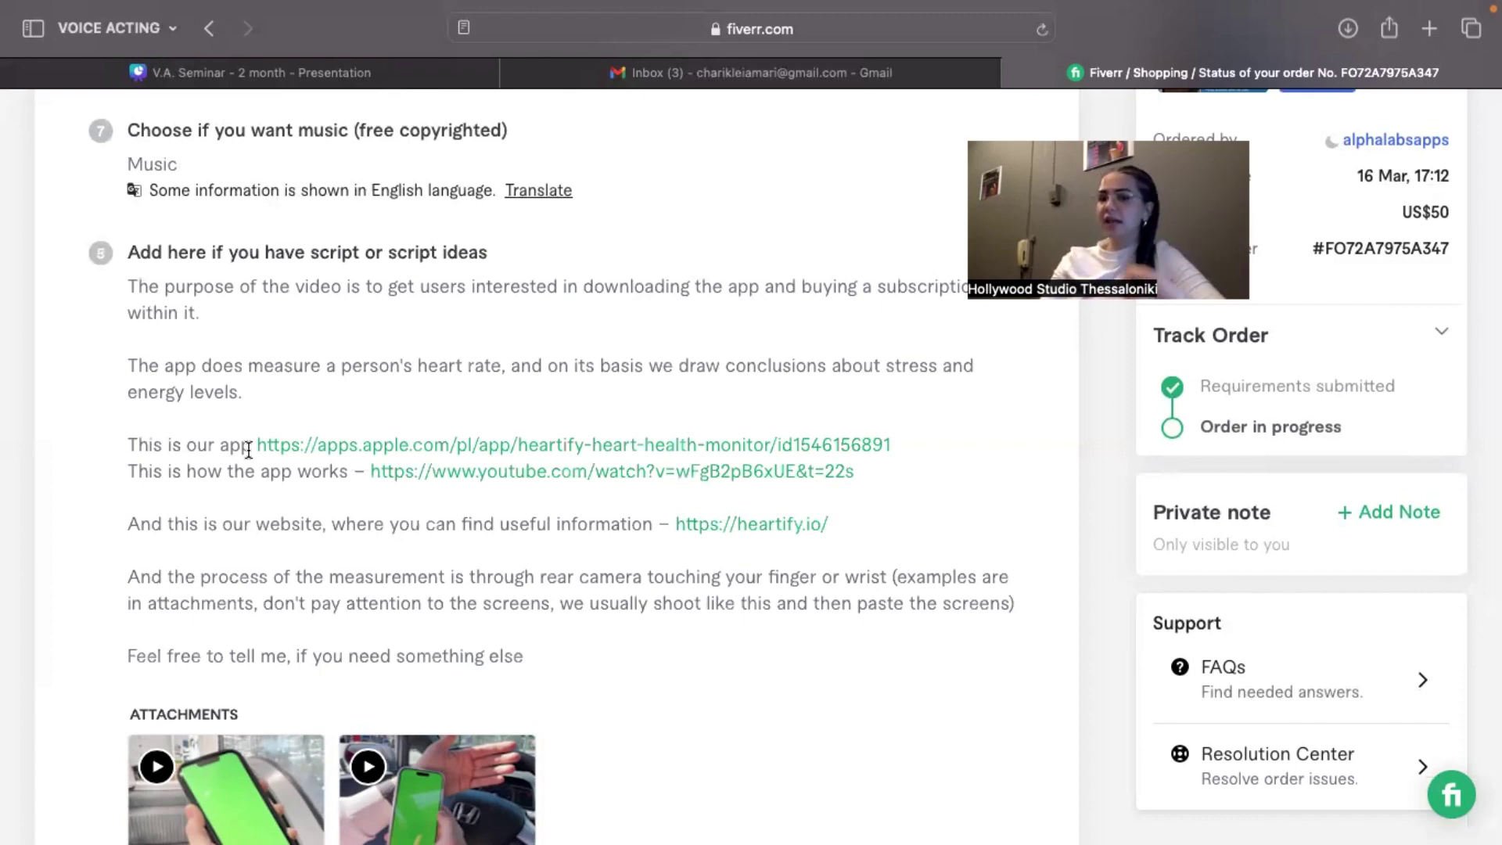
pyautogui.scroll(3, 248, 450)
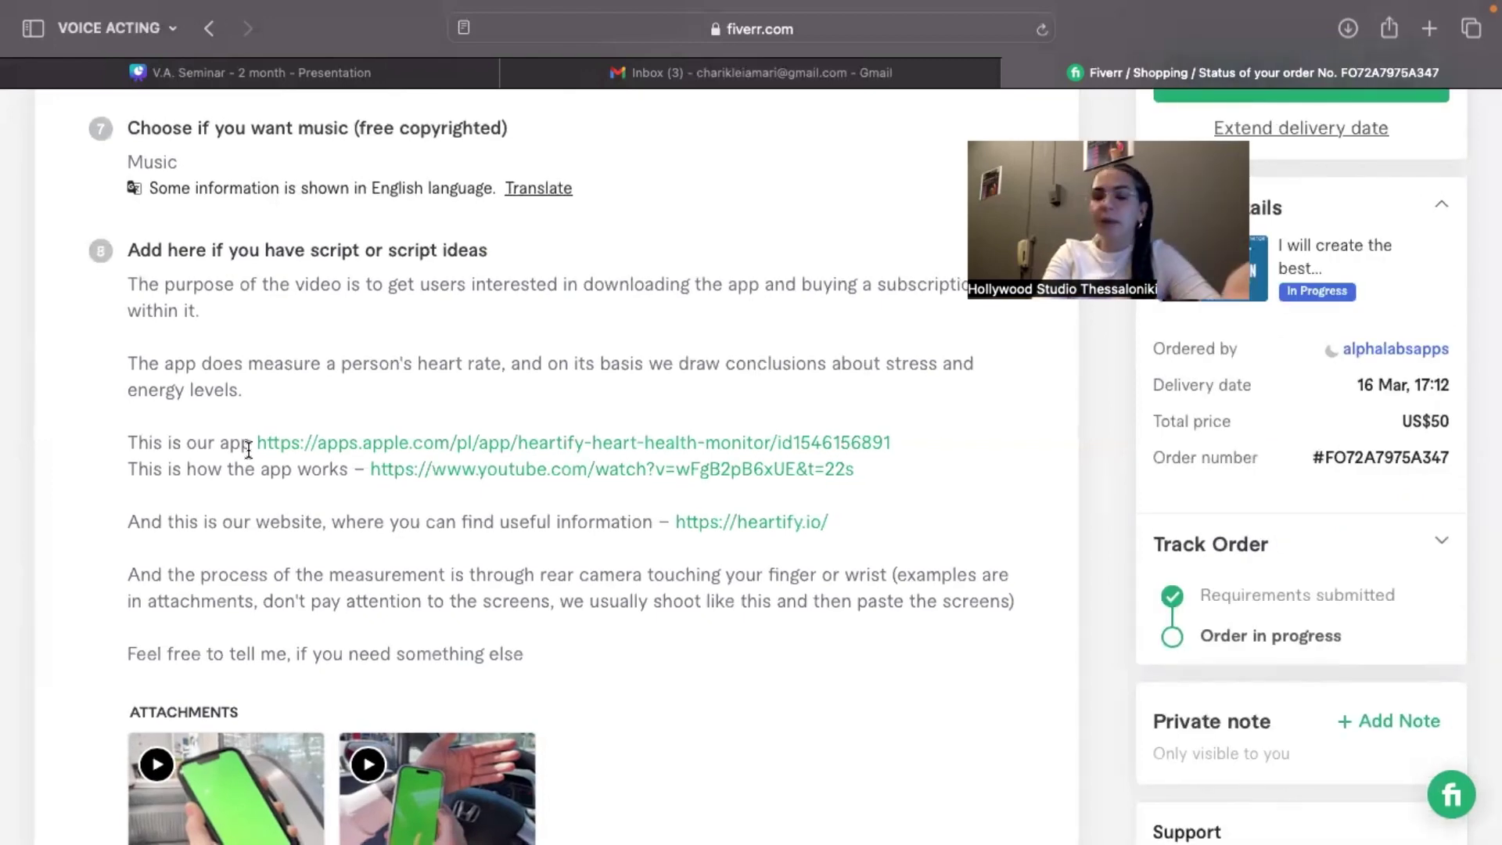
pyautogui.scroll(-8, 248, 450)
pyautogui.scroll(1, 248, 458)
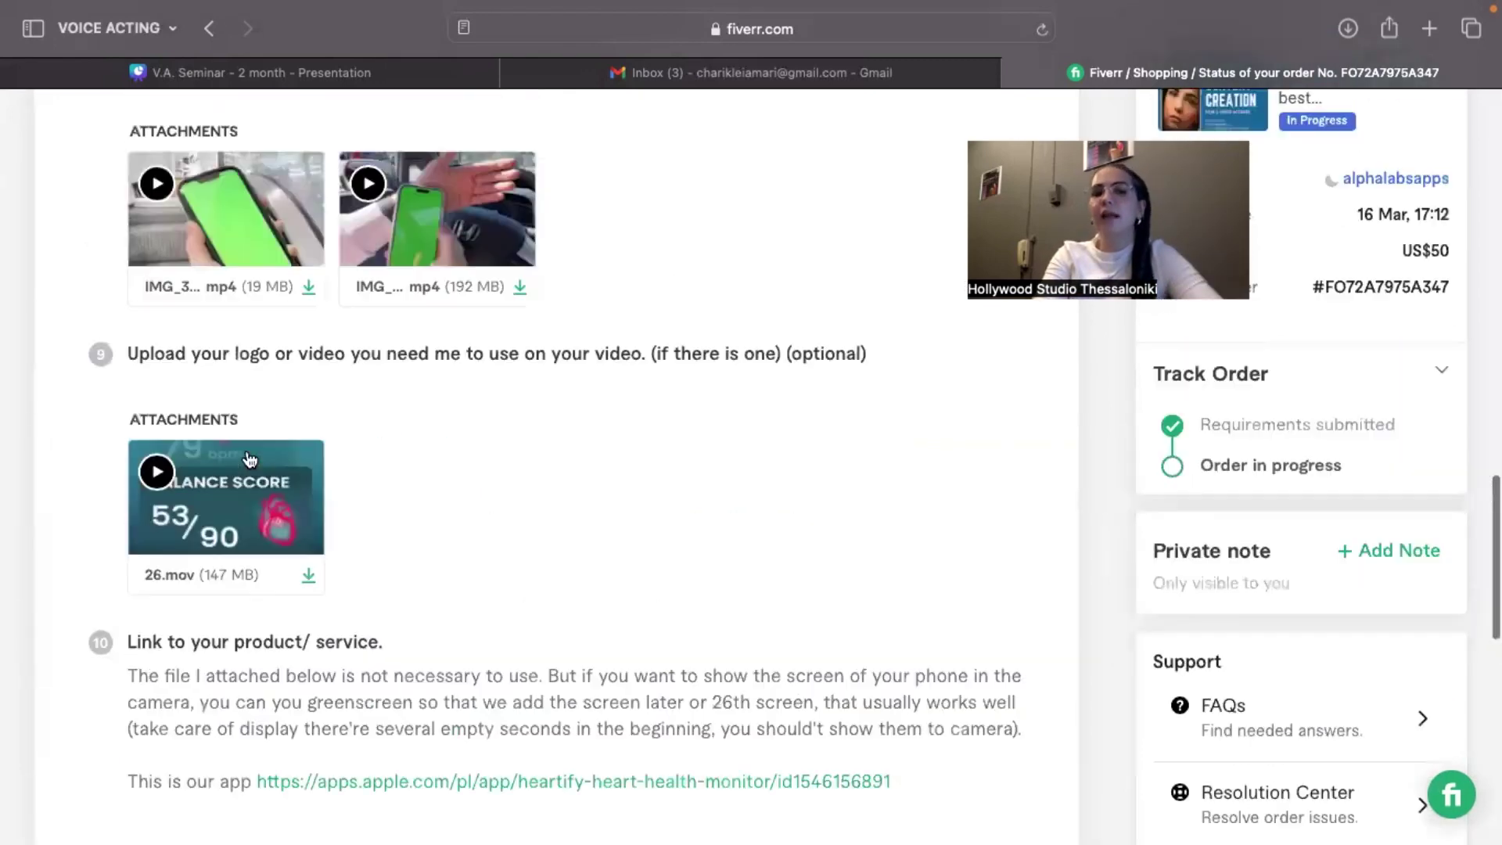
# Go to the order's activity timeline and examine the requirements the buyer sent there
pyautogui.scroll(7, 249, 457)
pyautogui.scroll(15, 251, 460)
pyautogui.moveTo(250, 459); pyautogui.dragTo(92, 242)
pyautogui.click(93, 239)
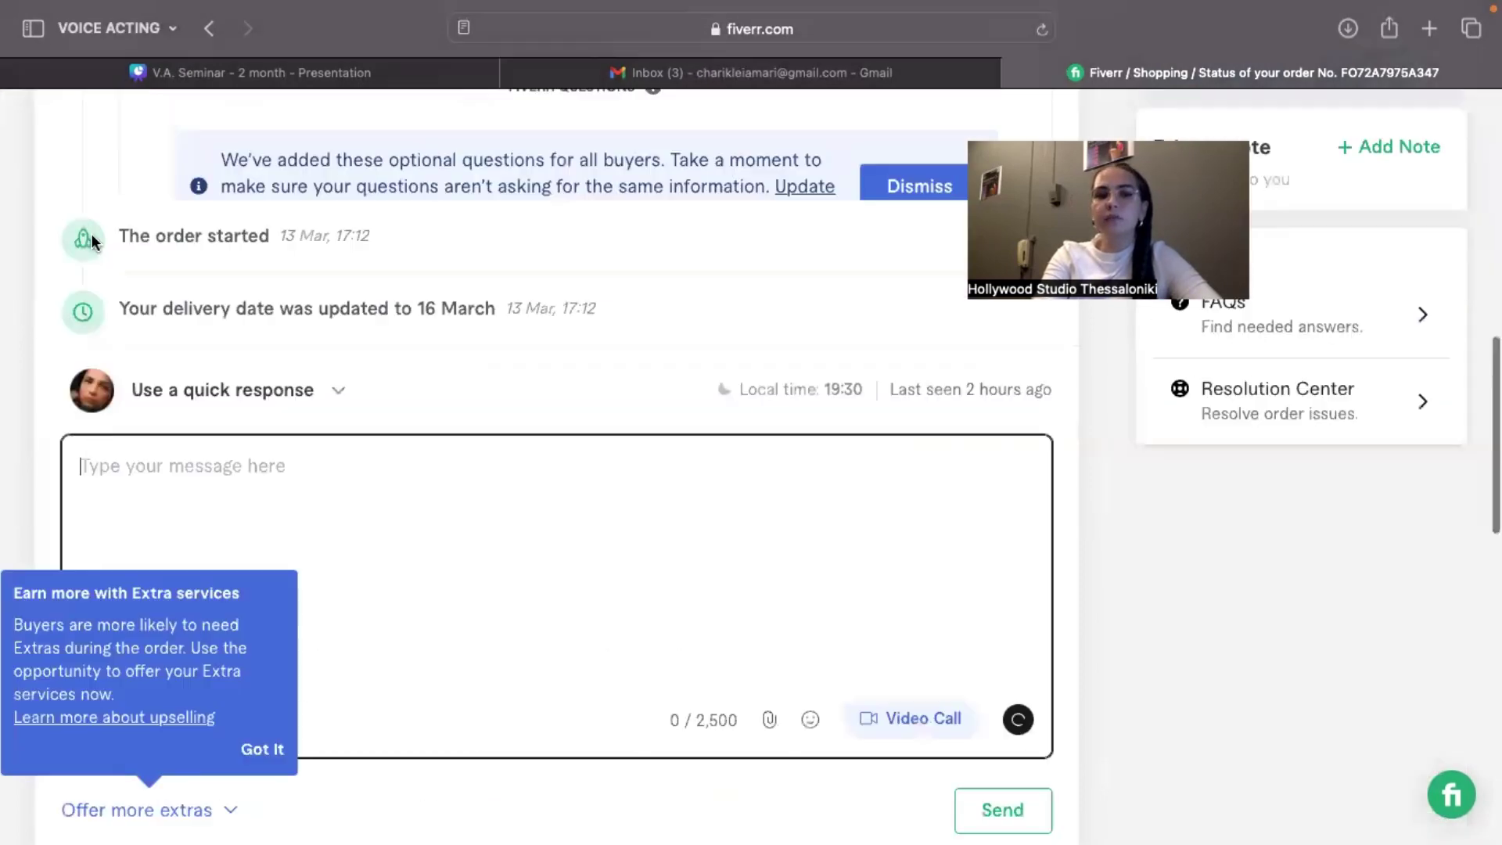
pyautogui.scroll(10, 378, 350)
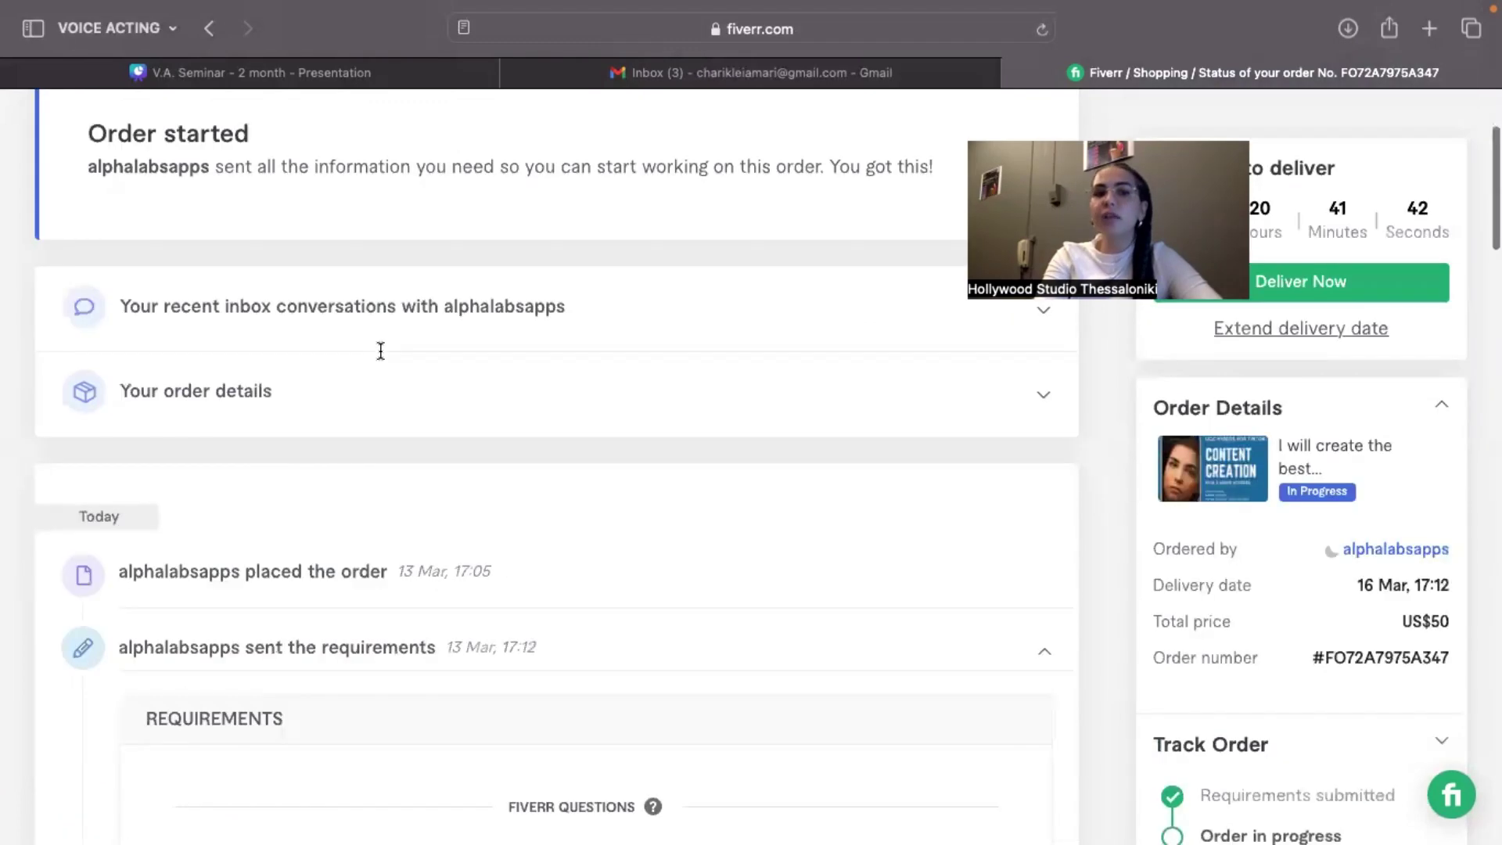
pyautogui.scroll(-5, 381, 351)
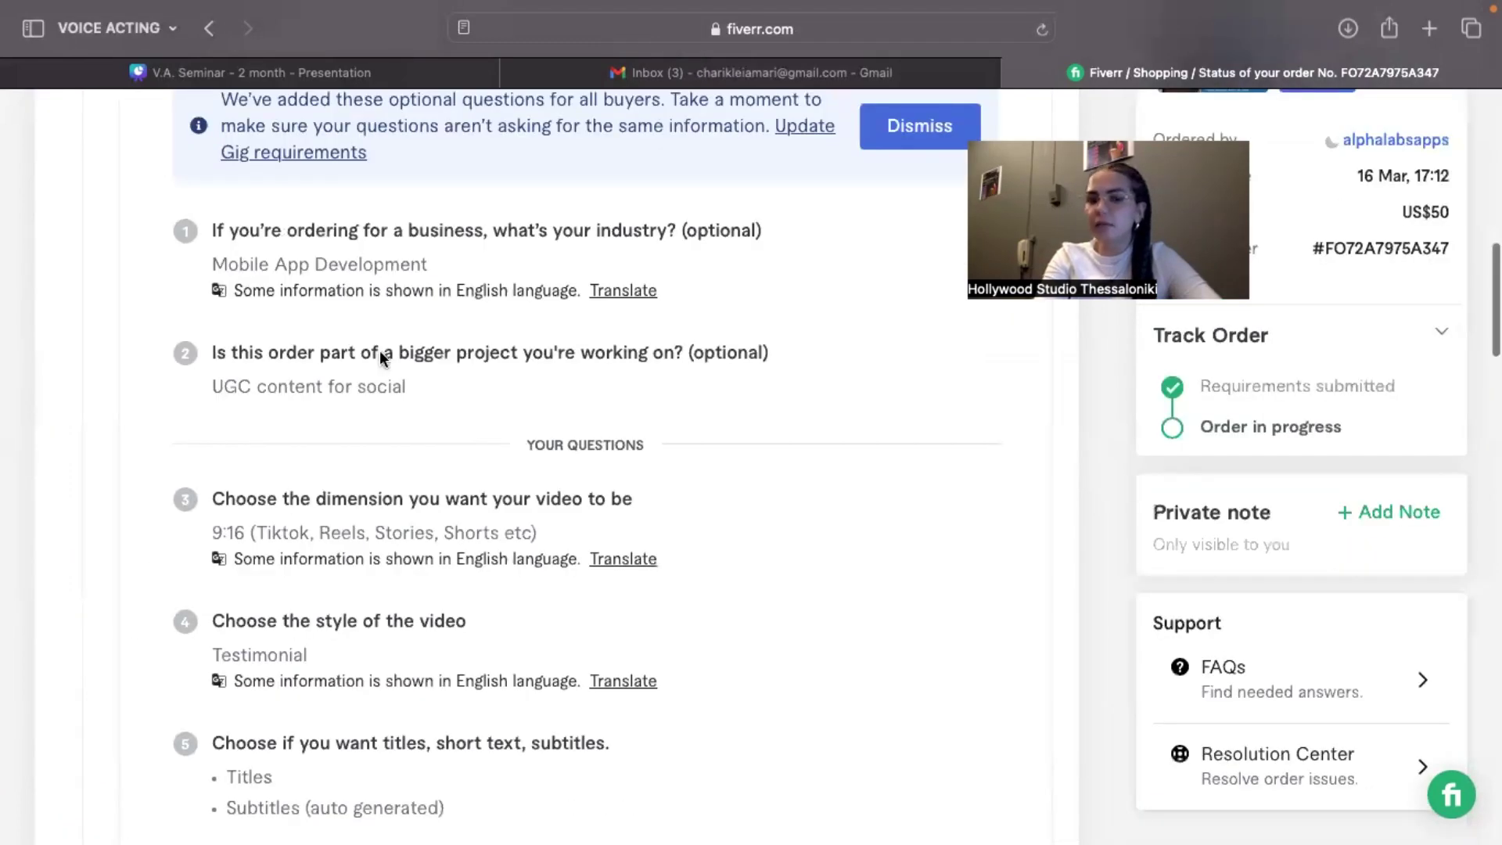
pyautogui.scroll(-6, 382, 357)
pyautogui.scroll(-5, 378, 350)
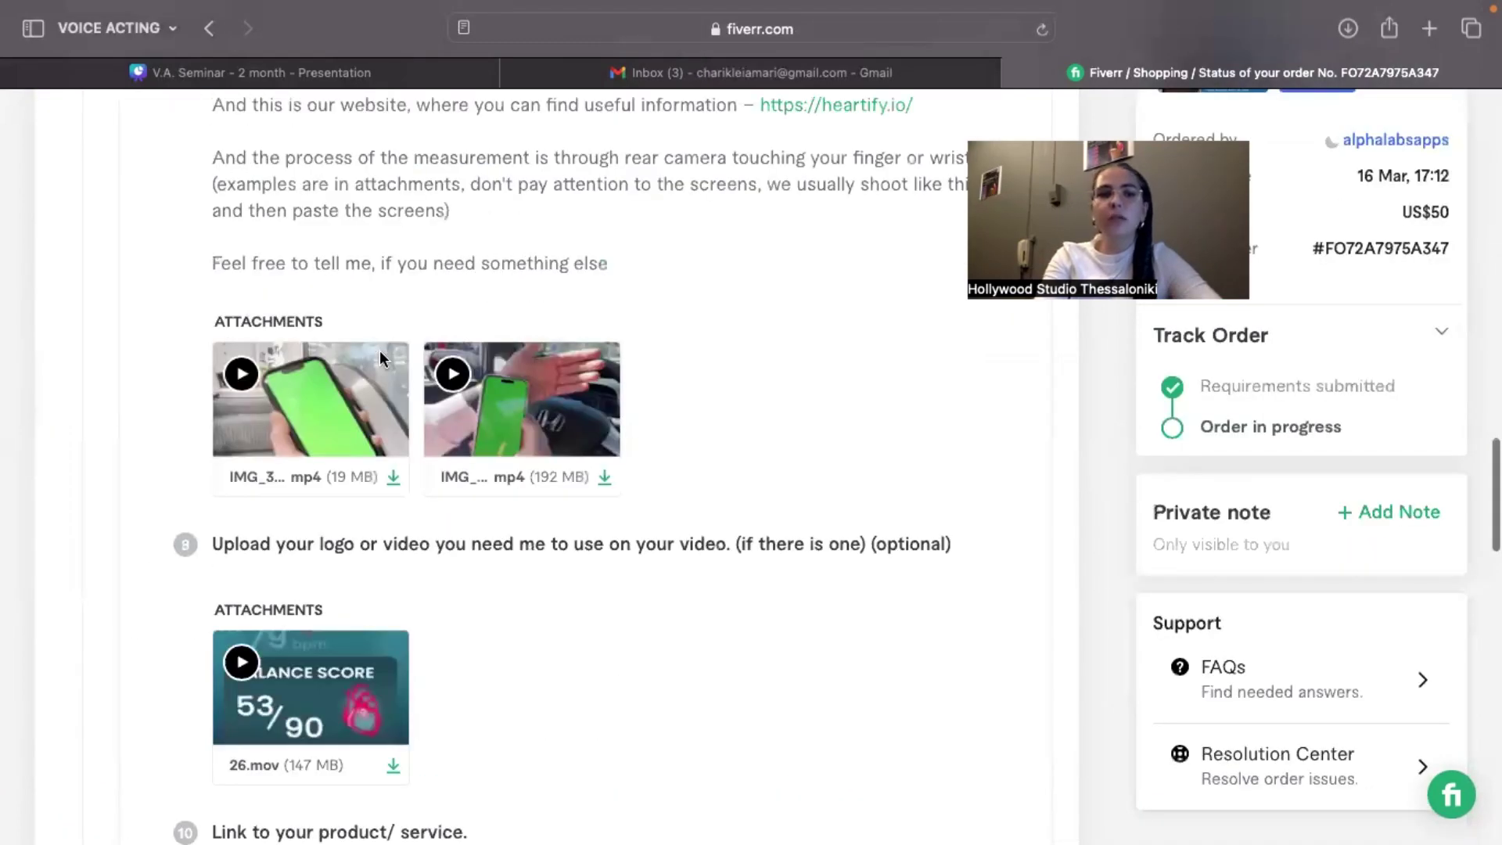
pyautogui.scroll(15, 379, 349)
pyautogui.scroll(-2, 313, 470)
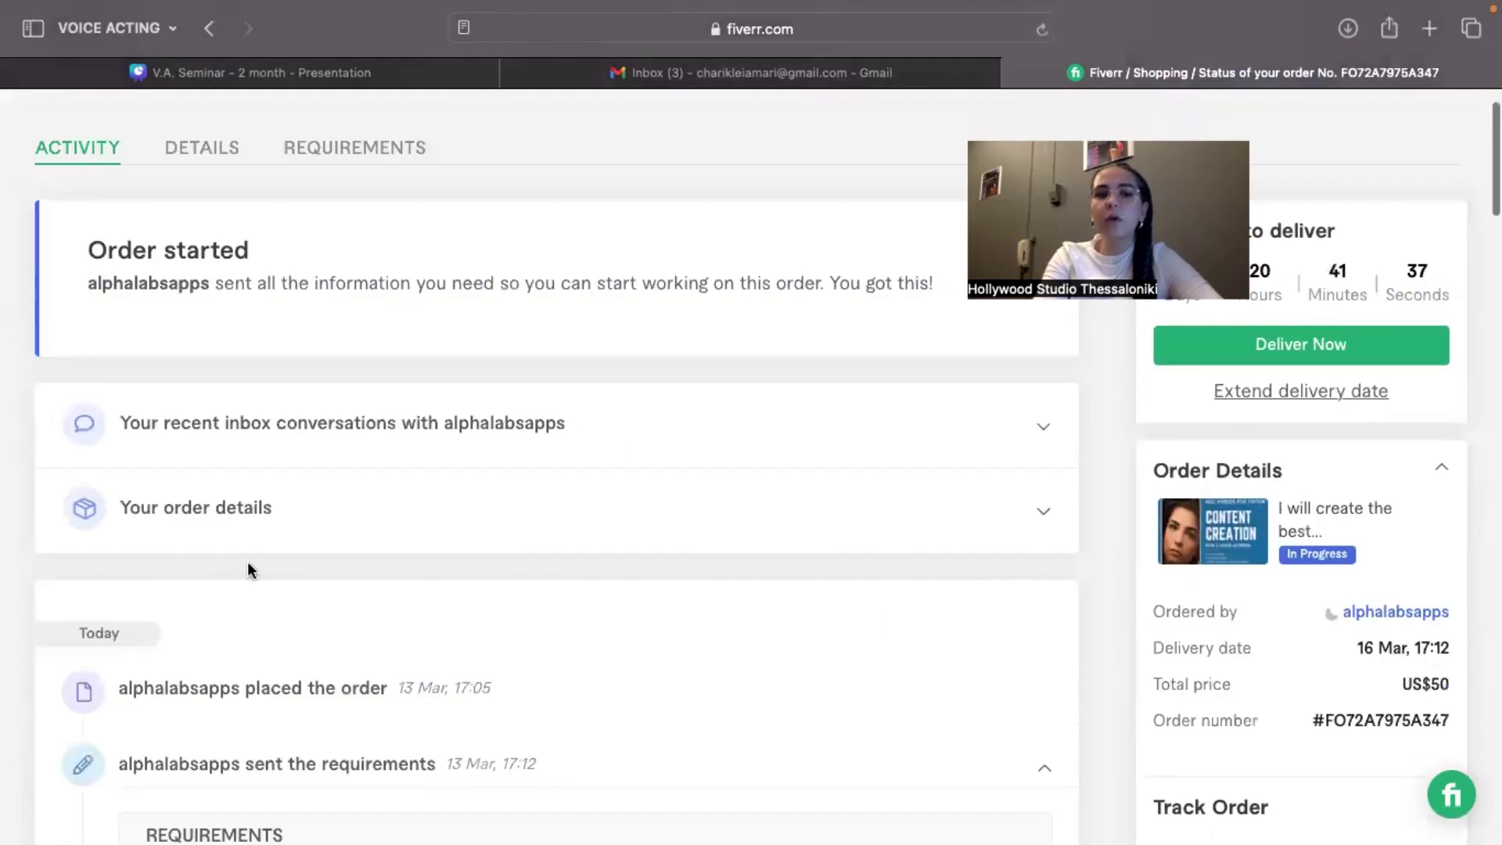
# Review the rest of the order's activity timeline down to the buyer message area and extras offer
pyautogui.scroll(-4, 247, 564)
pyautogui.scroll(-20, 248, 563)
pyautogui.scroll(1, 248, 561)
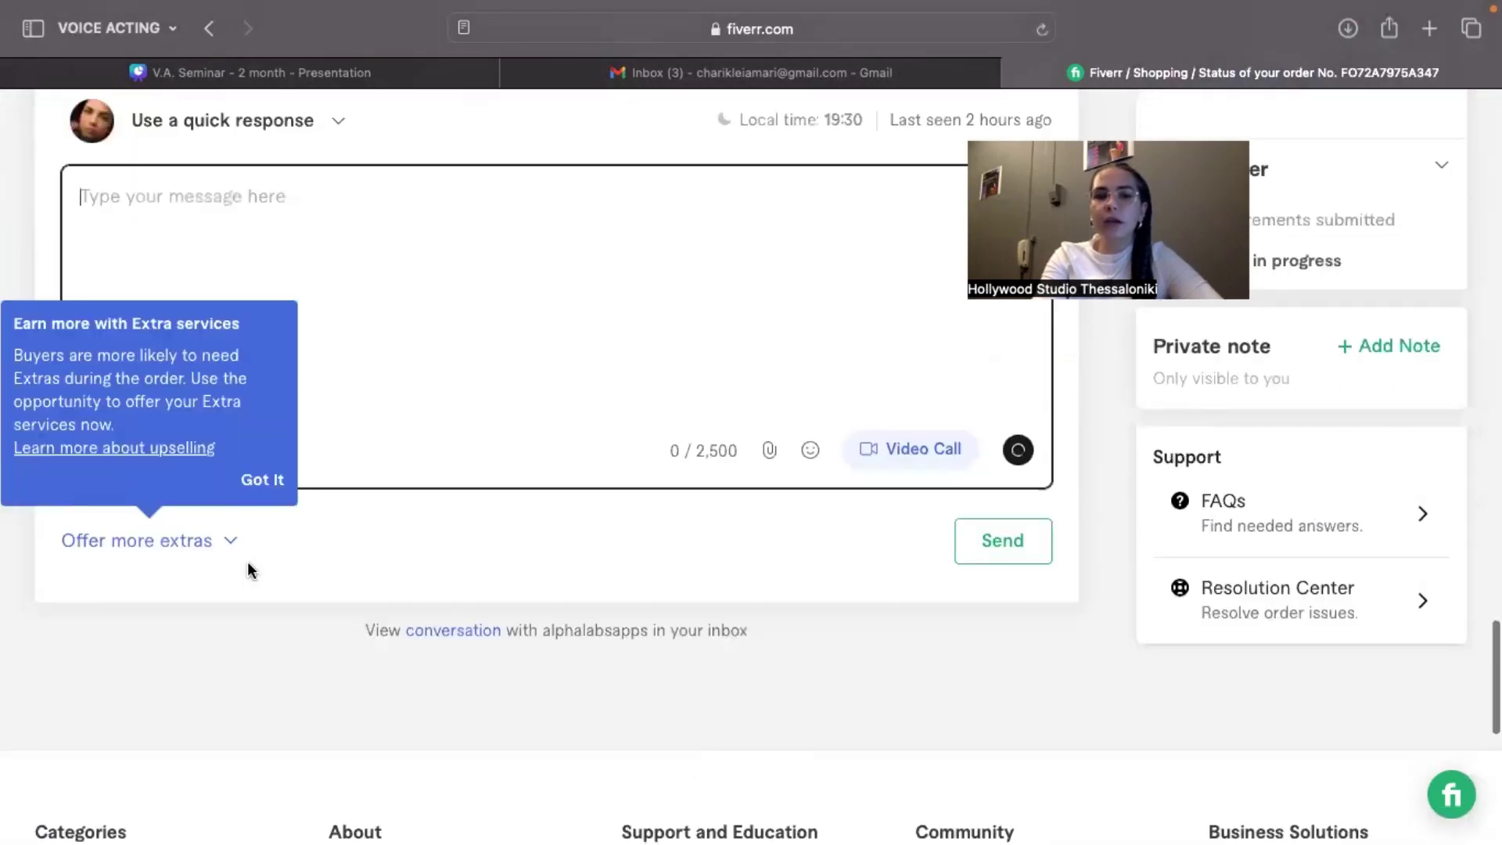
pyautogui.scroll(10, 247, 561)
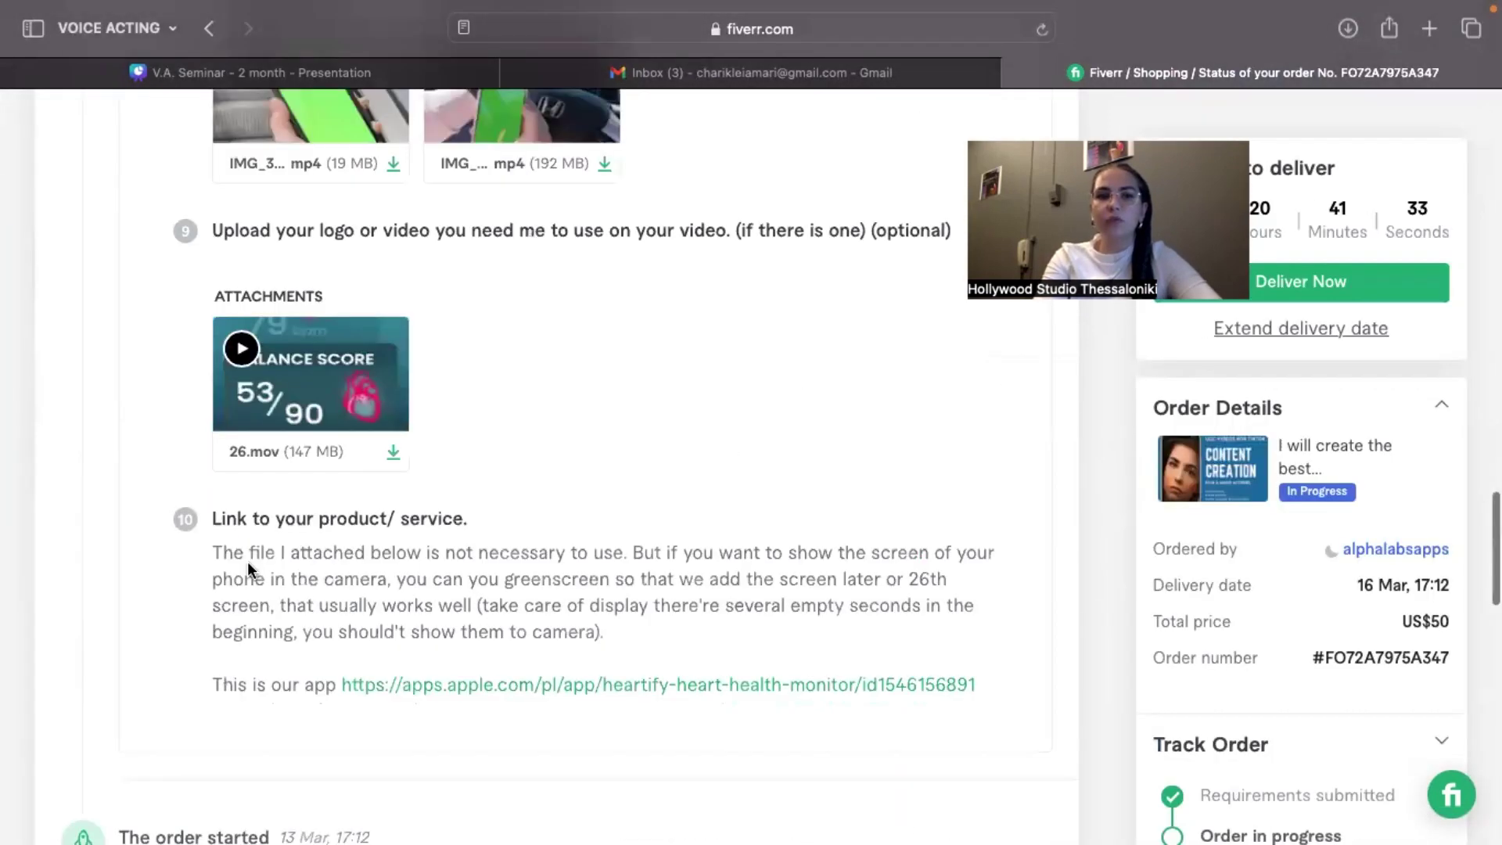
pyautogui.scroll(8, 248, 561)
pyautogui.scroll(-12, 247, 561)
pyautogui.scroll(-1, 248, 563)
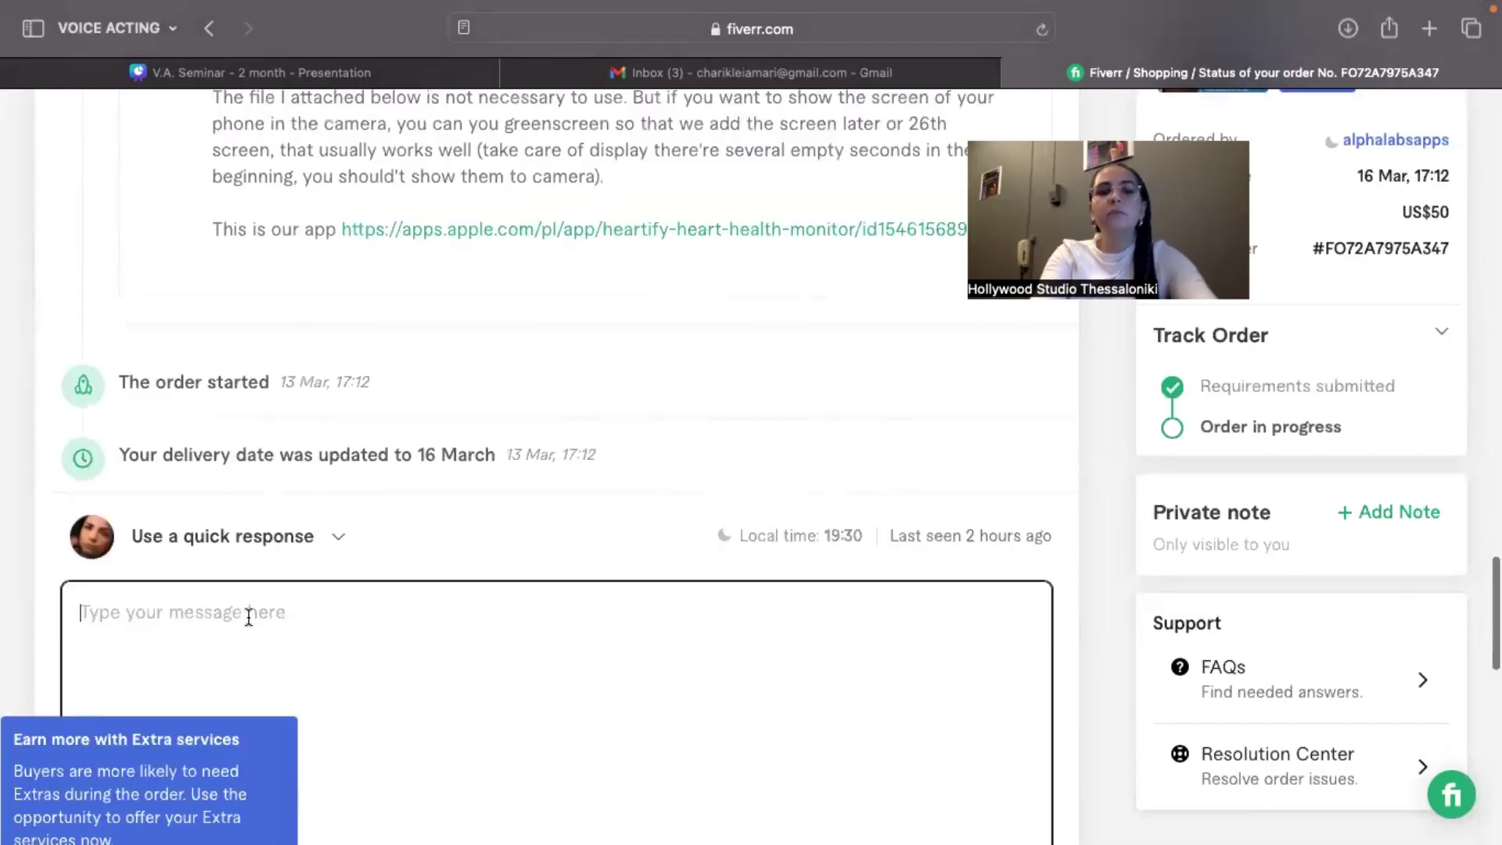
# Enter a random test text in the order's message box and clear it again
pyautogui.write('dakadkahdodhkj')
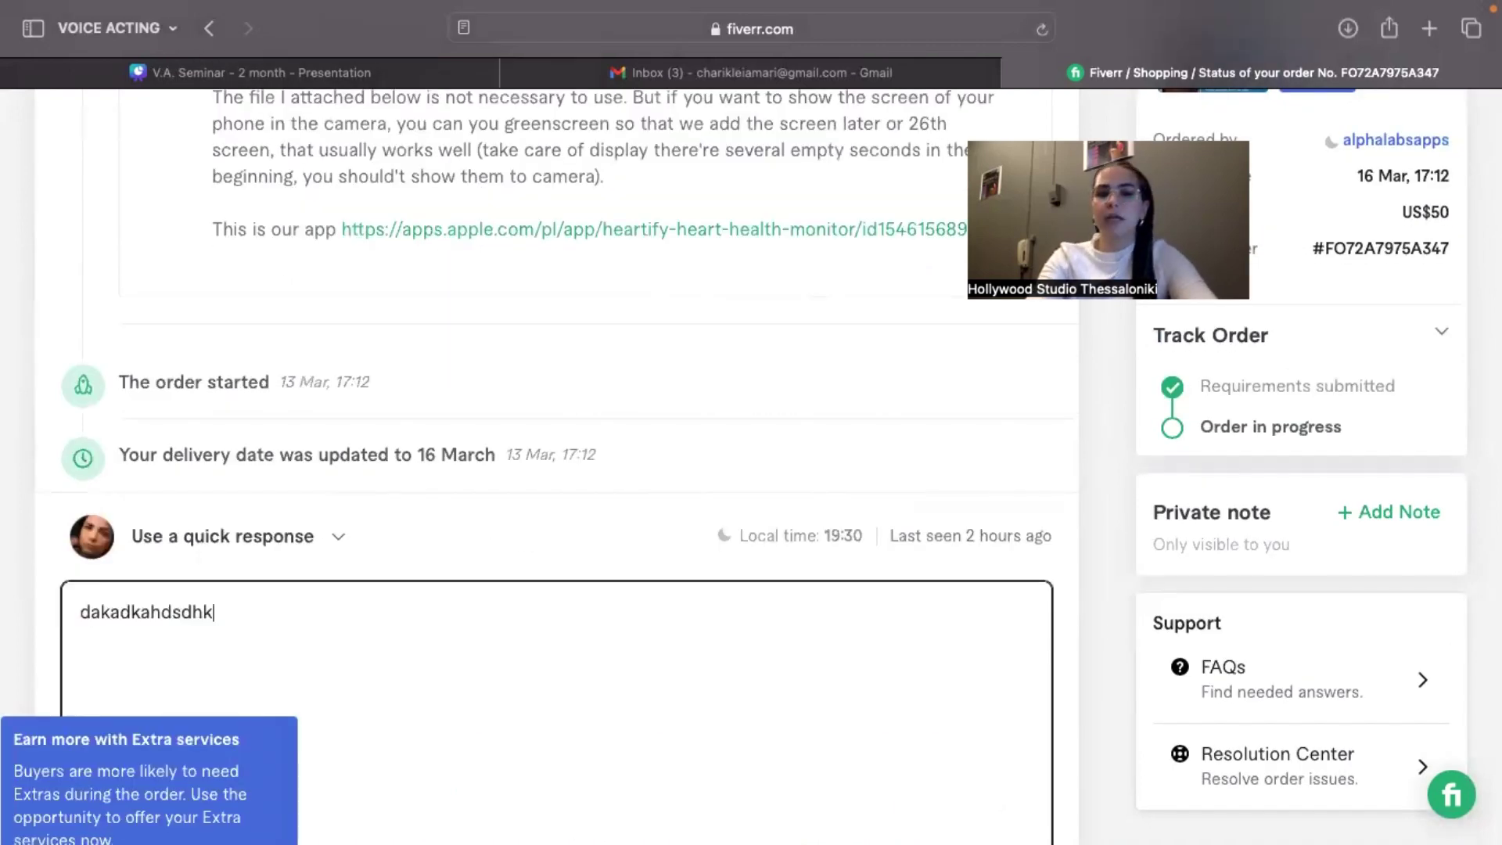
pyautogui.press('super+a')
pyautogui.press('BackSpace')
pyautogui.scroll(-3, 912, 657)
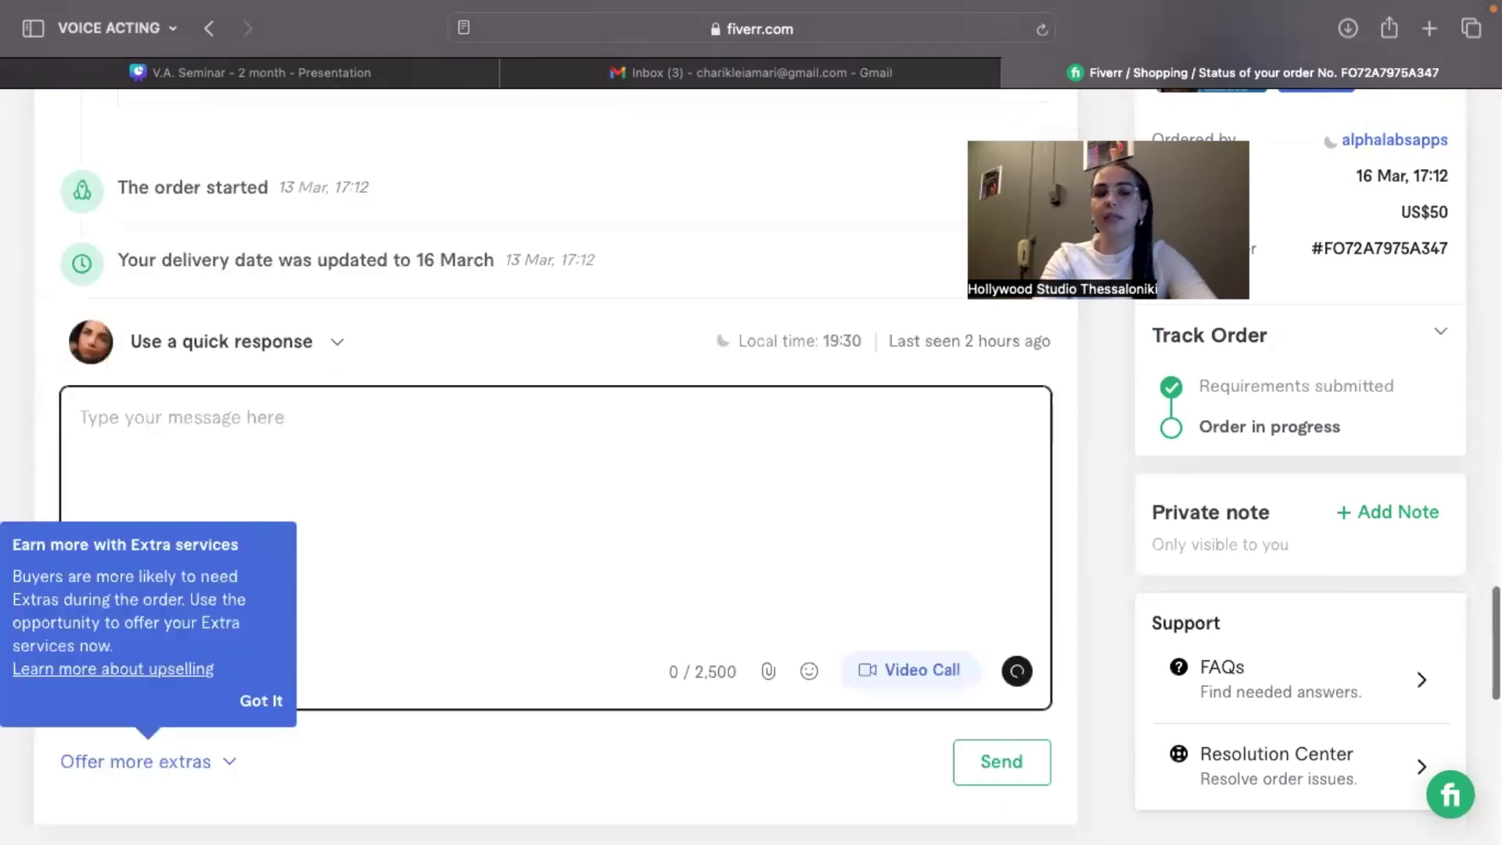
# Dismiss the Extra services tip and expand the extras offer below the order's message box to examine its options
pyautogui.scroll(-1, 912, 657)
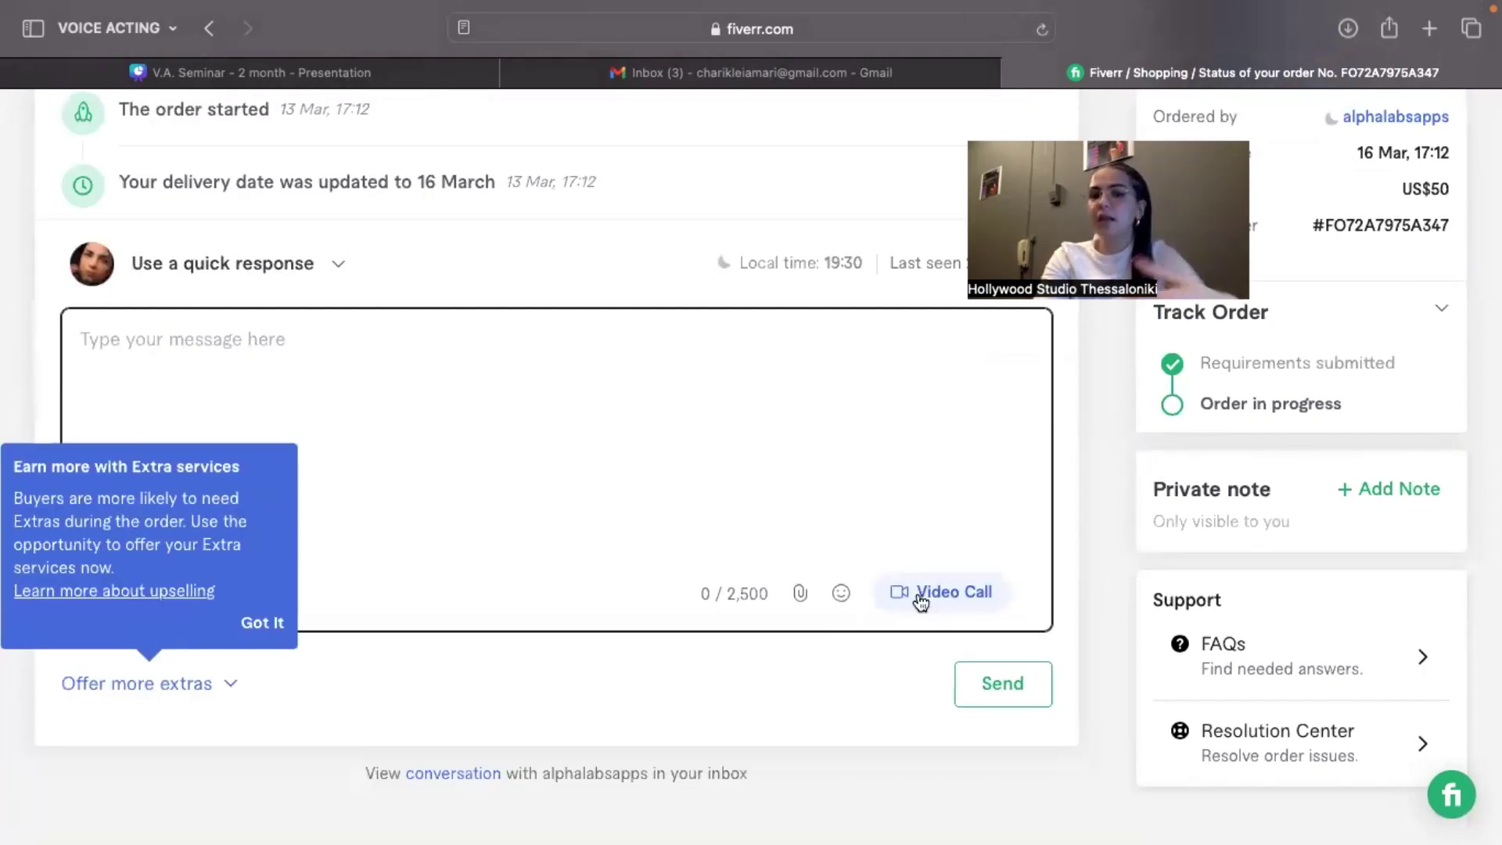
pyautogui.click(279, 622)
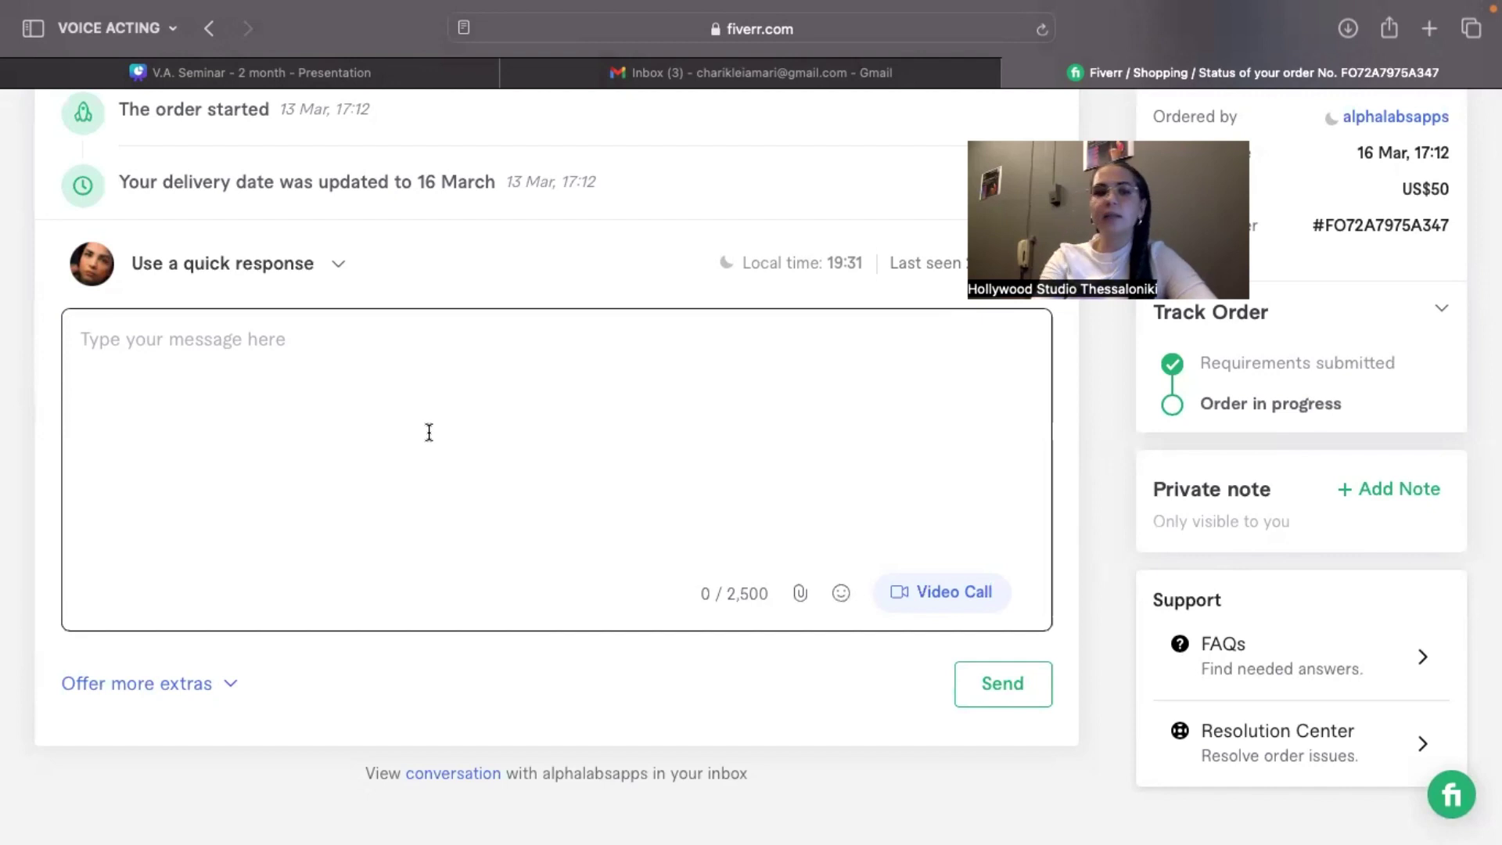
pyautogui.click(179, 693)
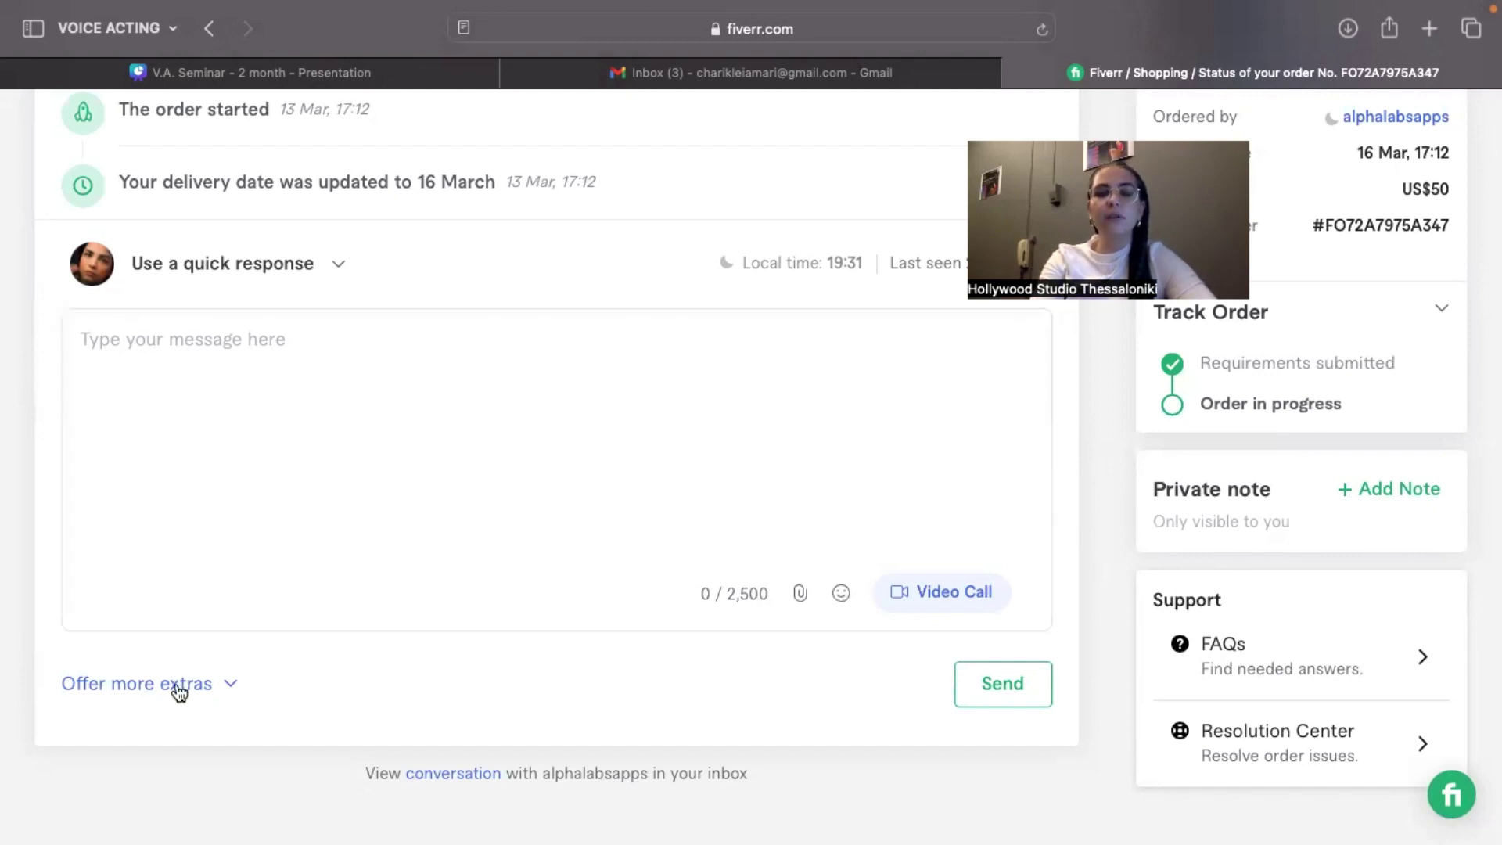
pyautogui.click(102, 662)
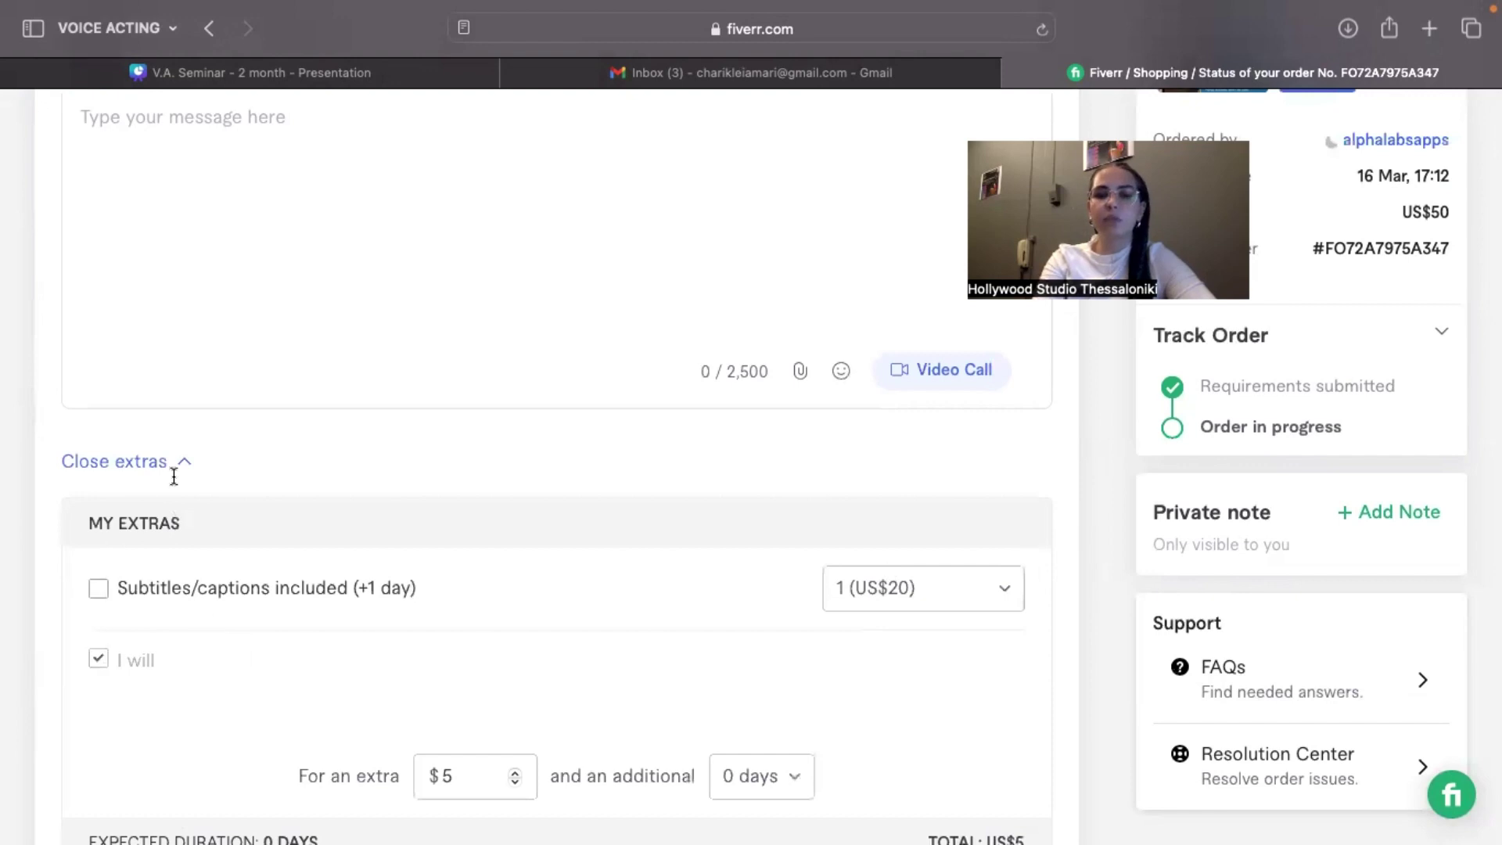
pyautogui.scroll(-3, 196, 509)
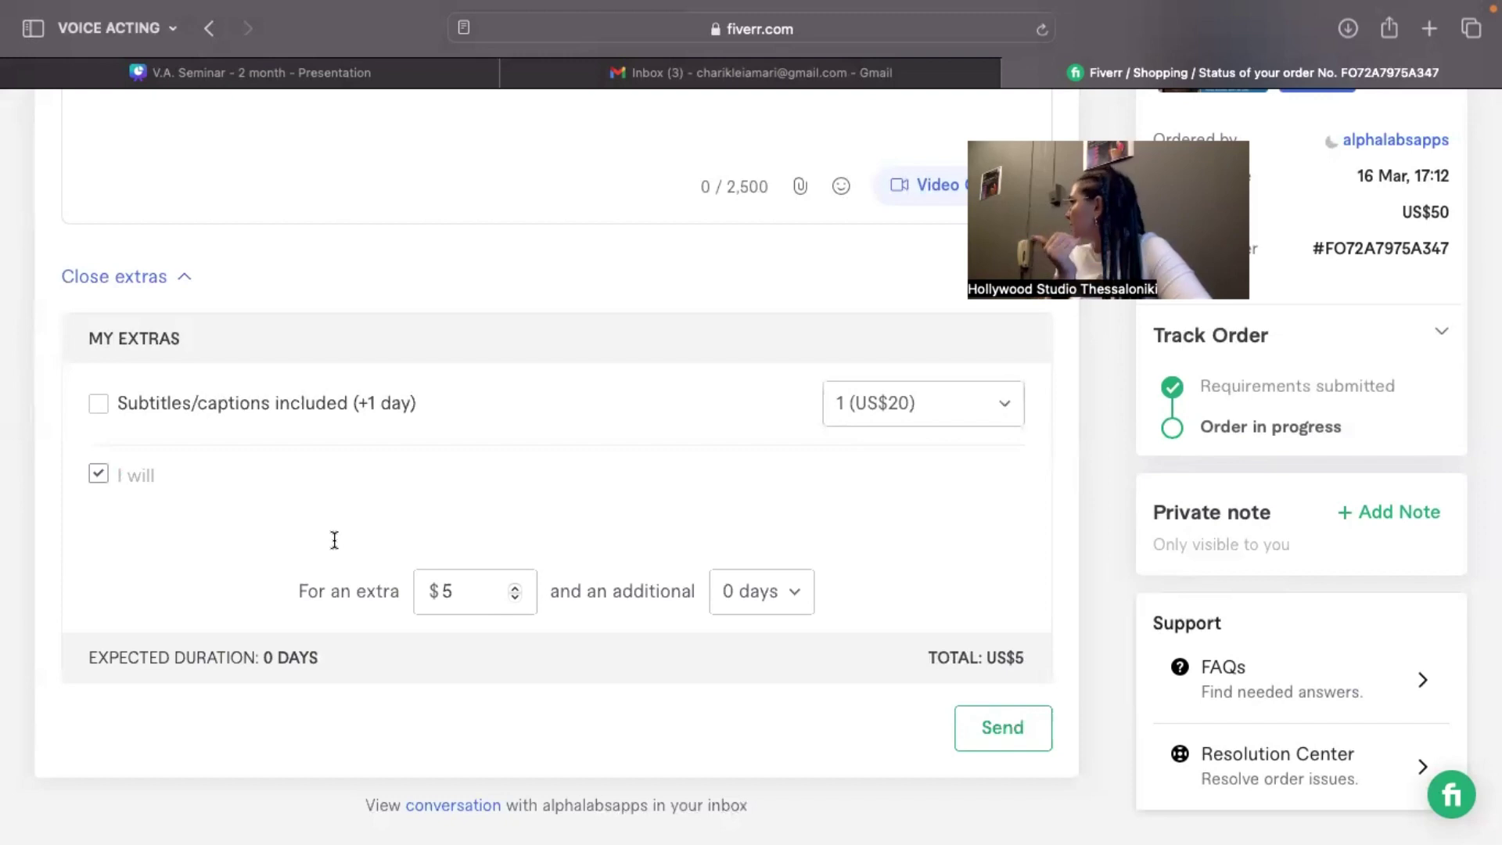
# Return to the start of the order page and open the inbox conversation with this order's buyer
pyautogui.scroll(3, 334, 540)
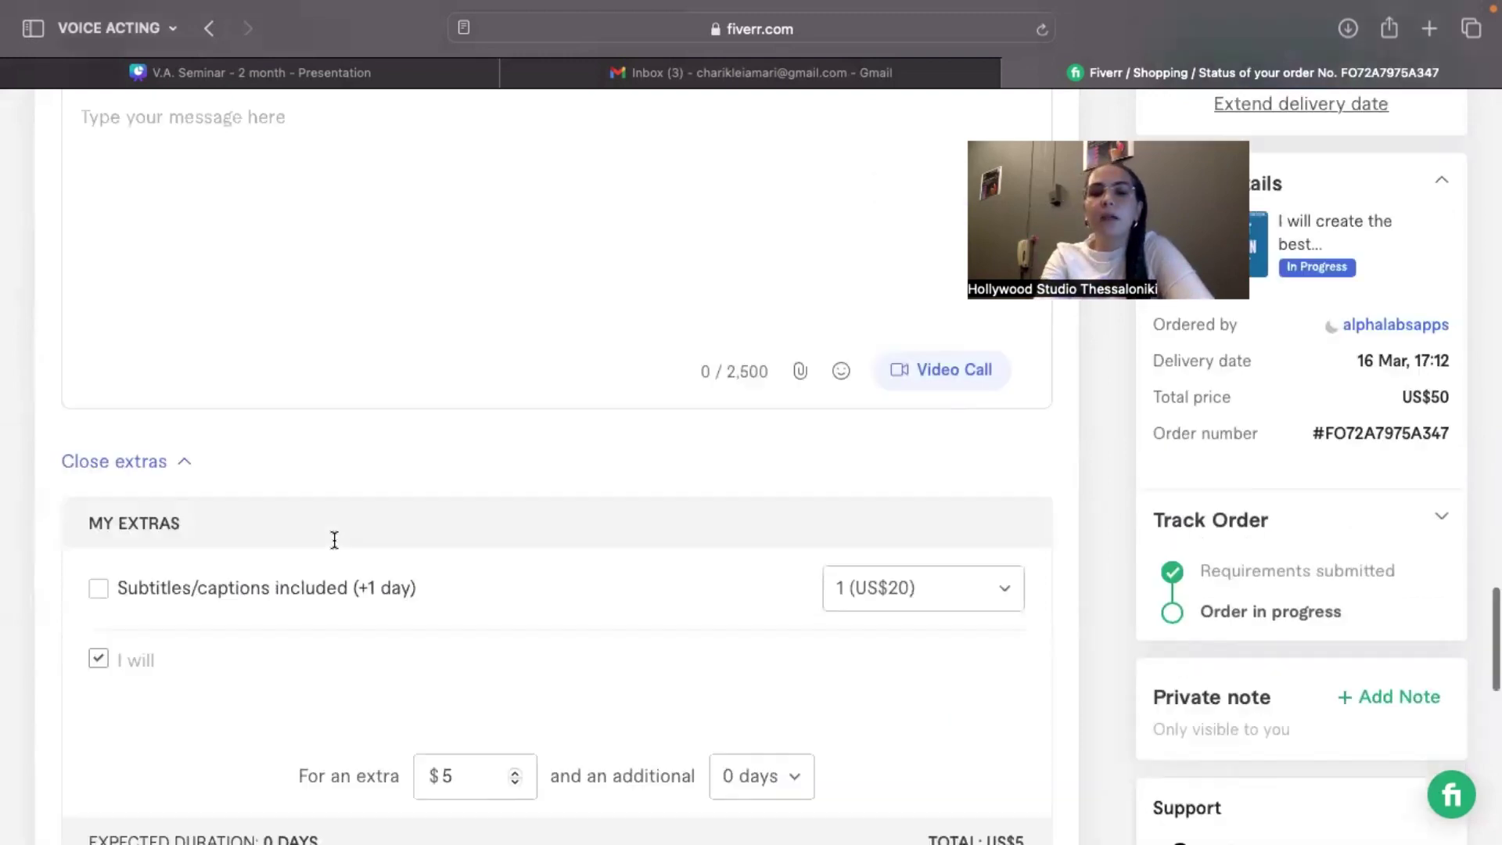
pyautogui.scroll(3, 335, 540)
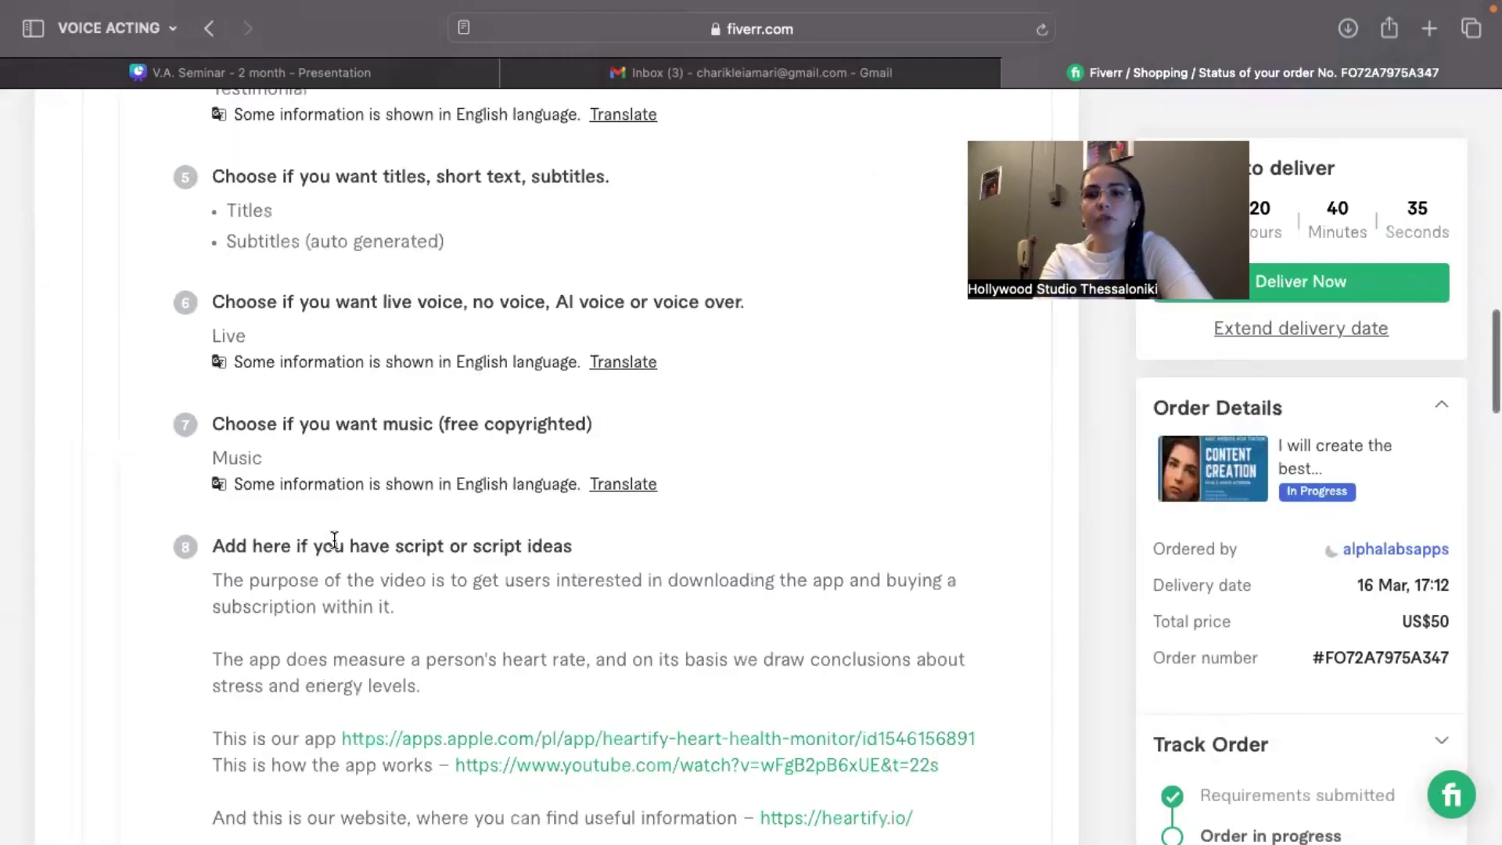
pyautogui.scroll(15, 334, 540)
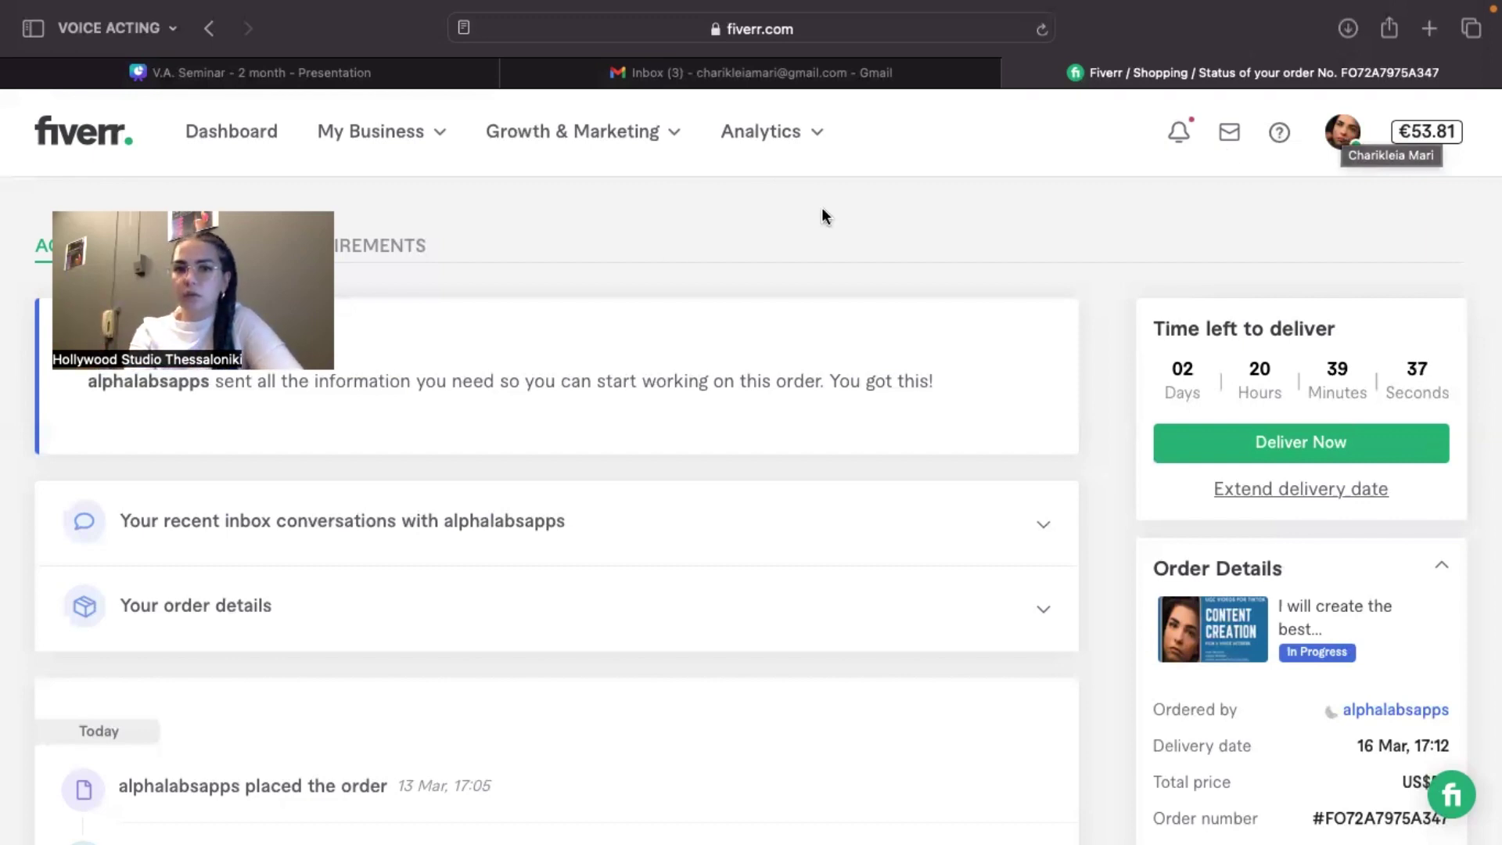
pyautogui.click(1230, 134)
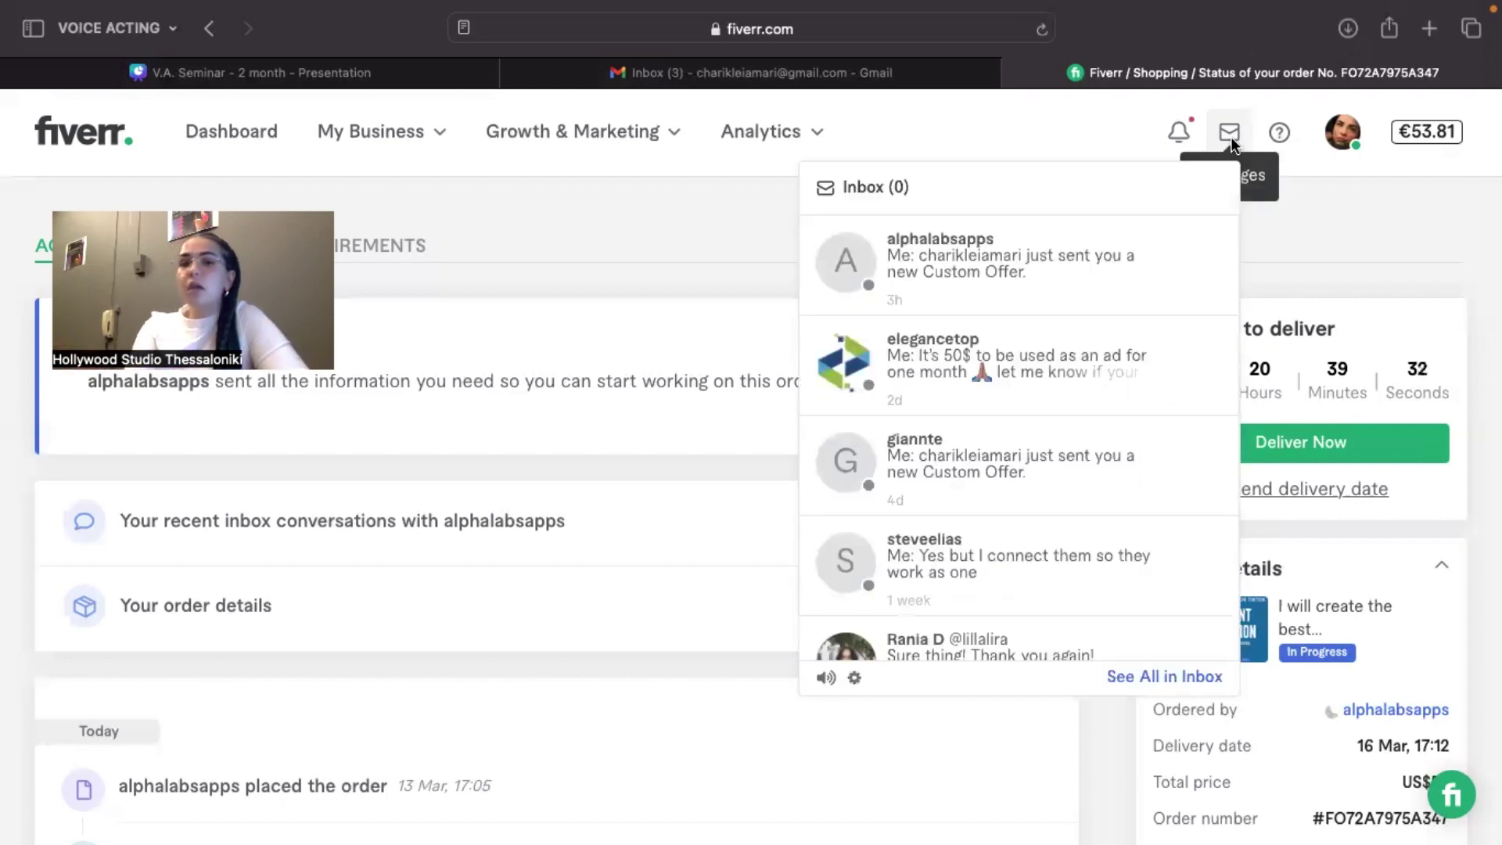
pyautogui.click(1017, 265)
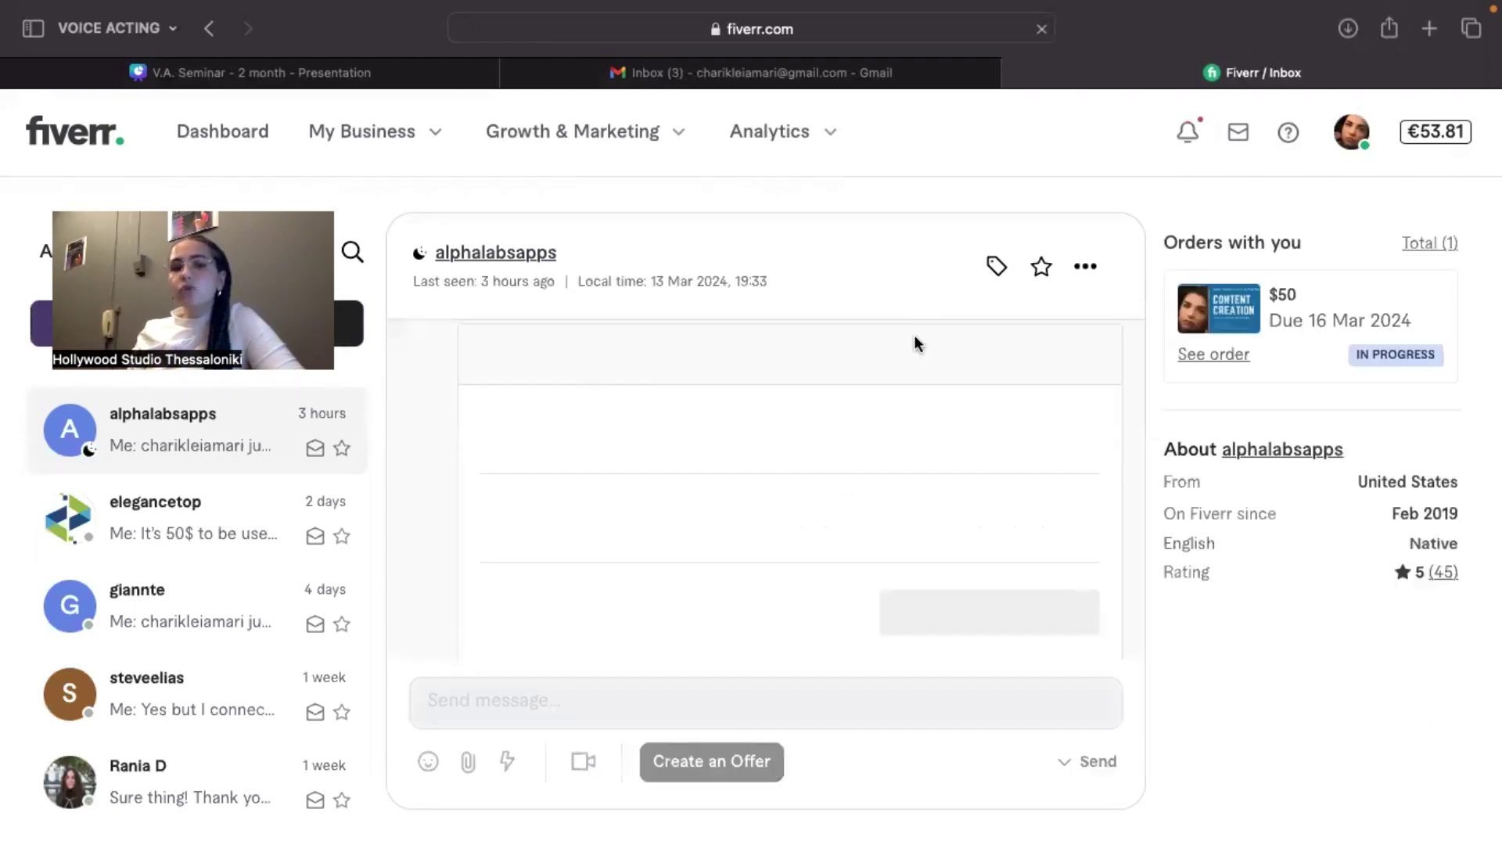
# Read through the message exchange with the buyer and the custom offer for the UGC video
pyautogui.scroll(3, 913, 335)
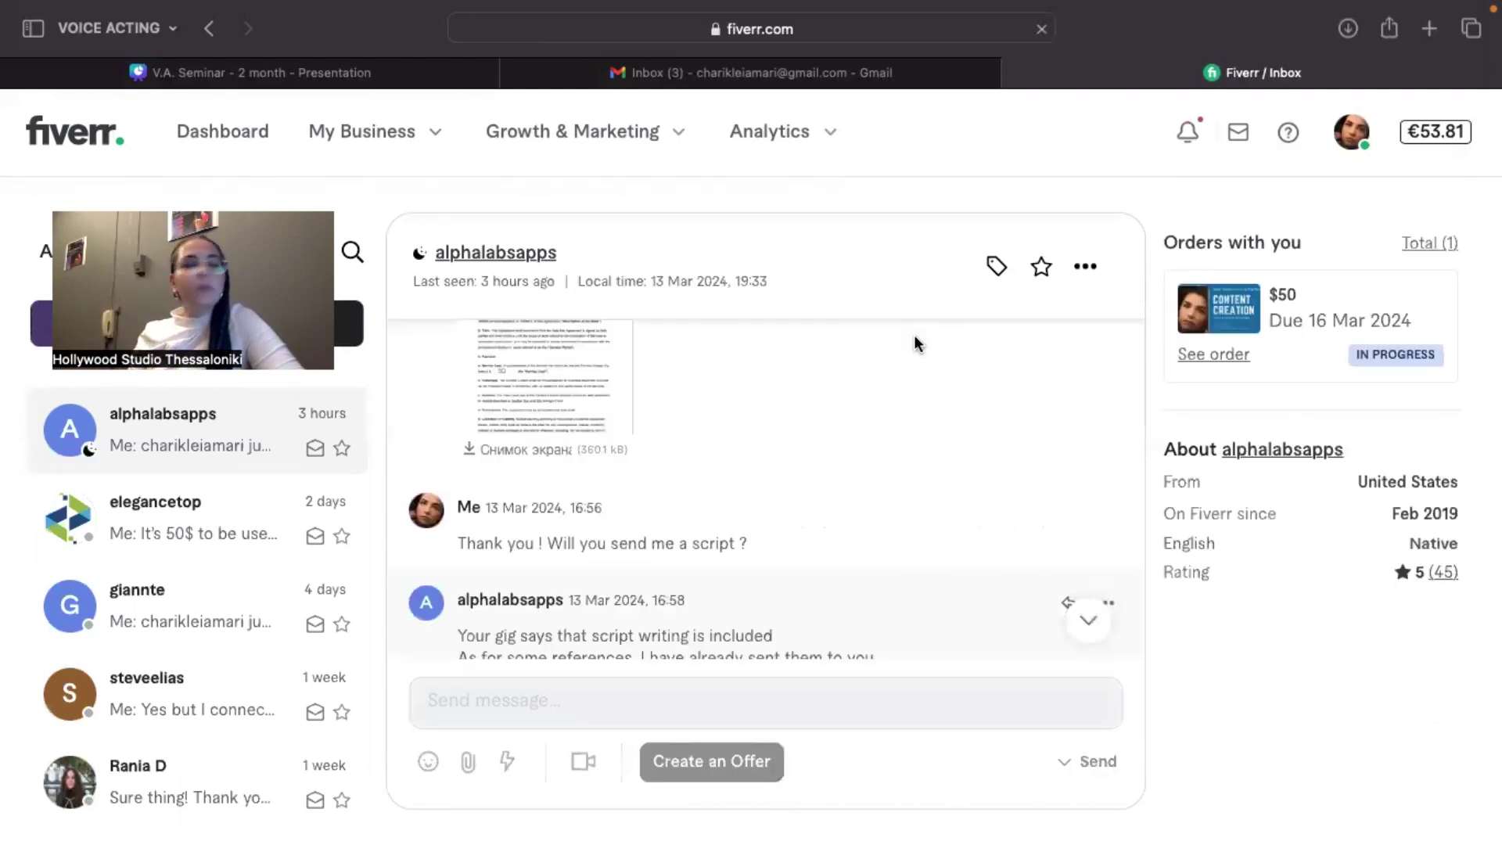
pyautogui.scroll(-2, 914, 332)
pyautogui.scroll(-2, 914, 334)
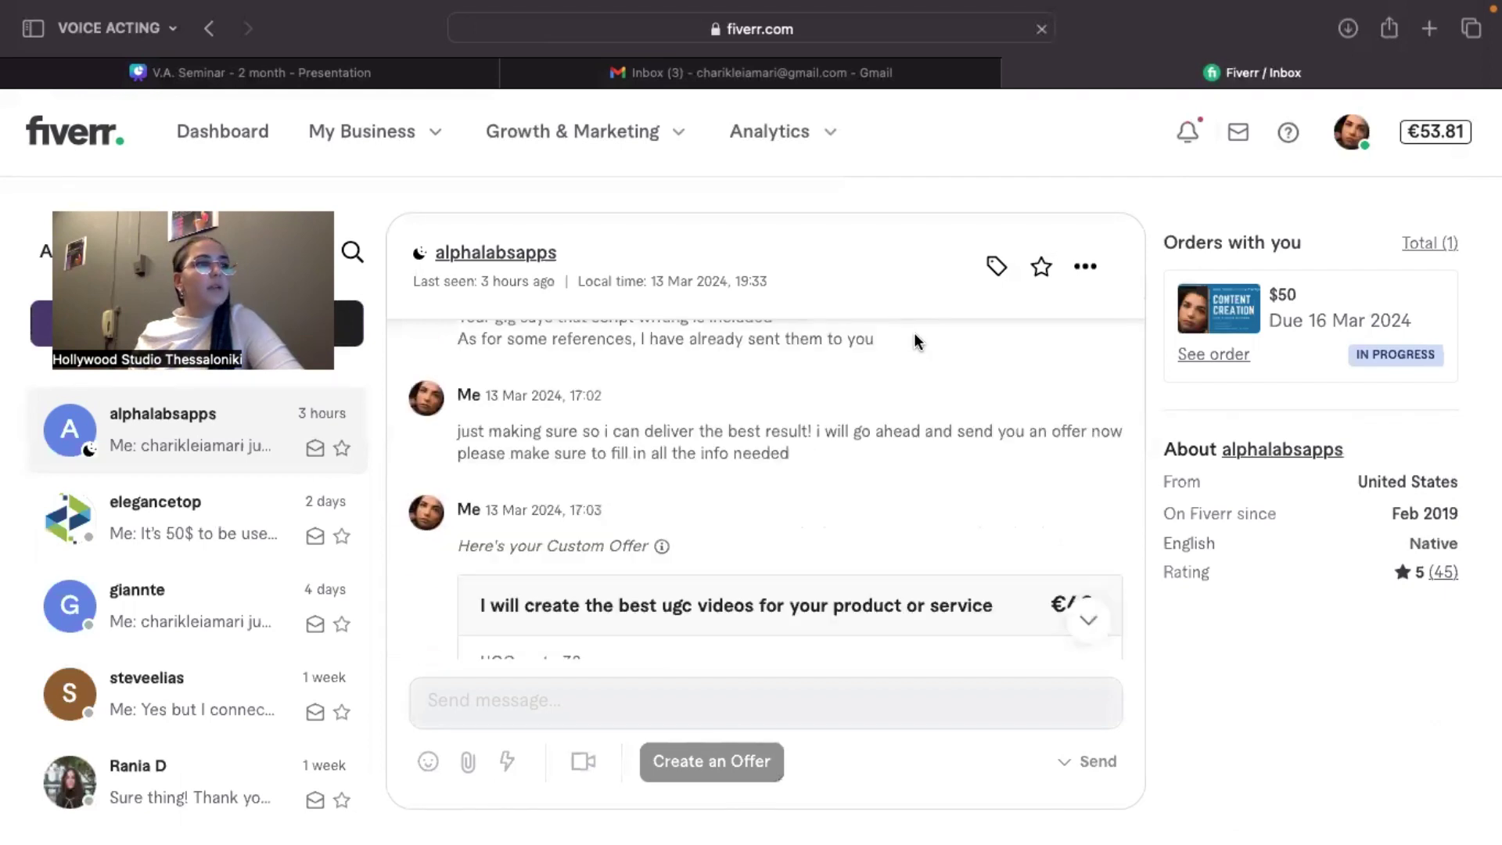
pyautogui.scroll(-3, 914, 331)
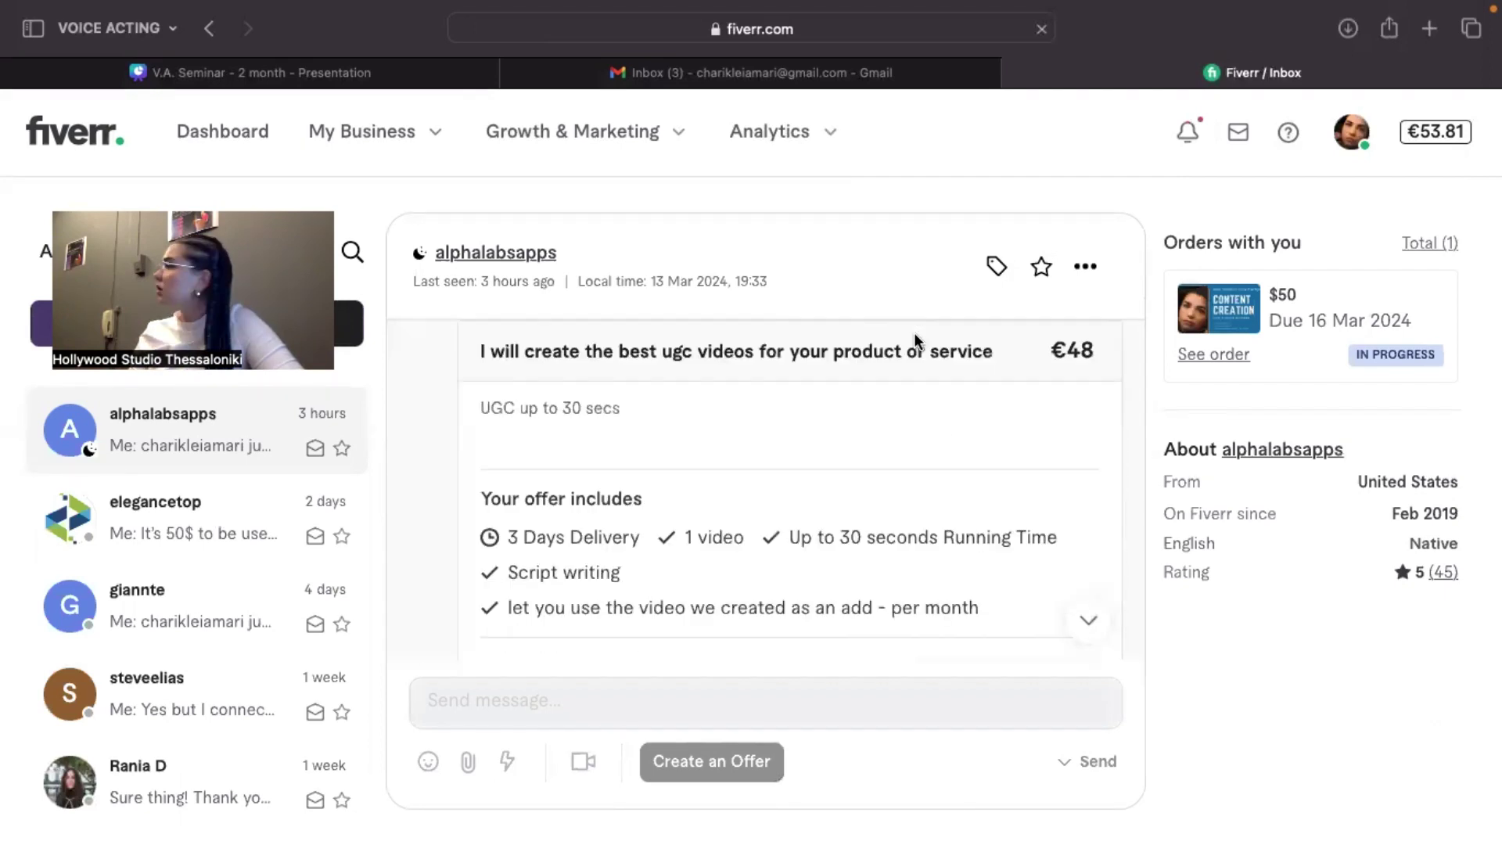
pyautogui.scroll(1, 913, 331)
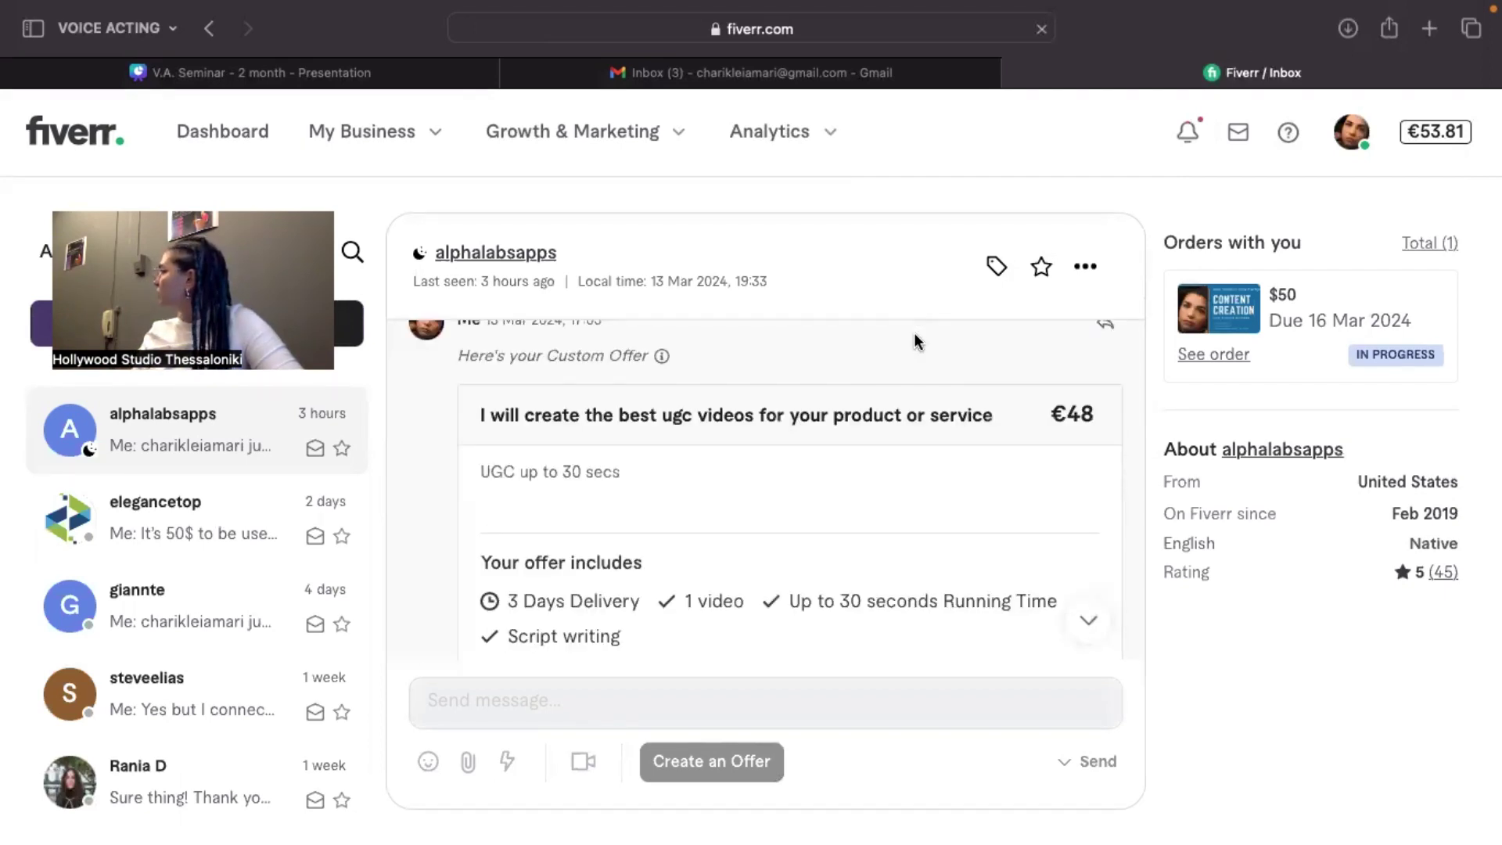
pyautogui.scroll(-1, 914, 332)
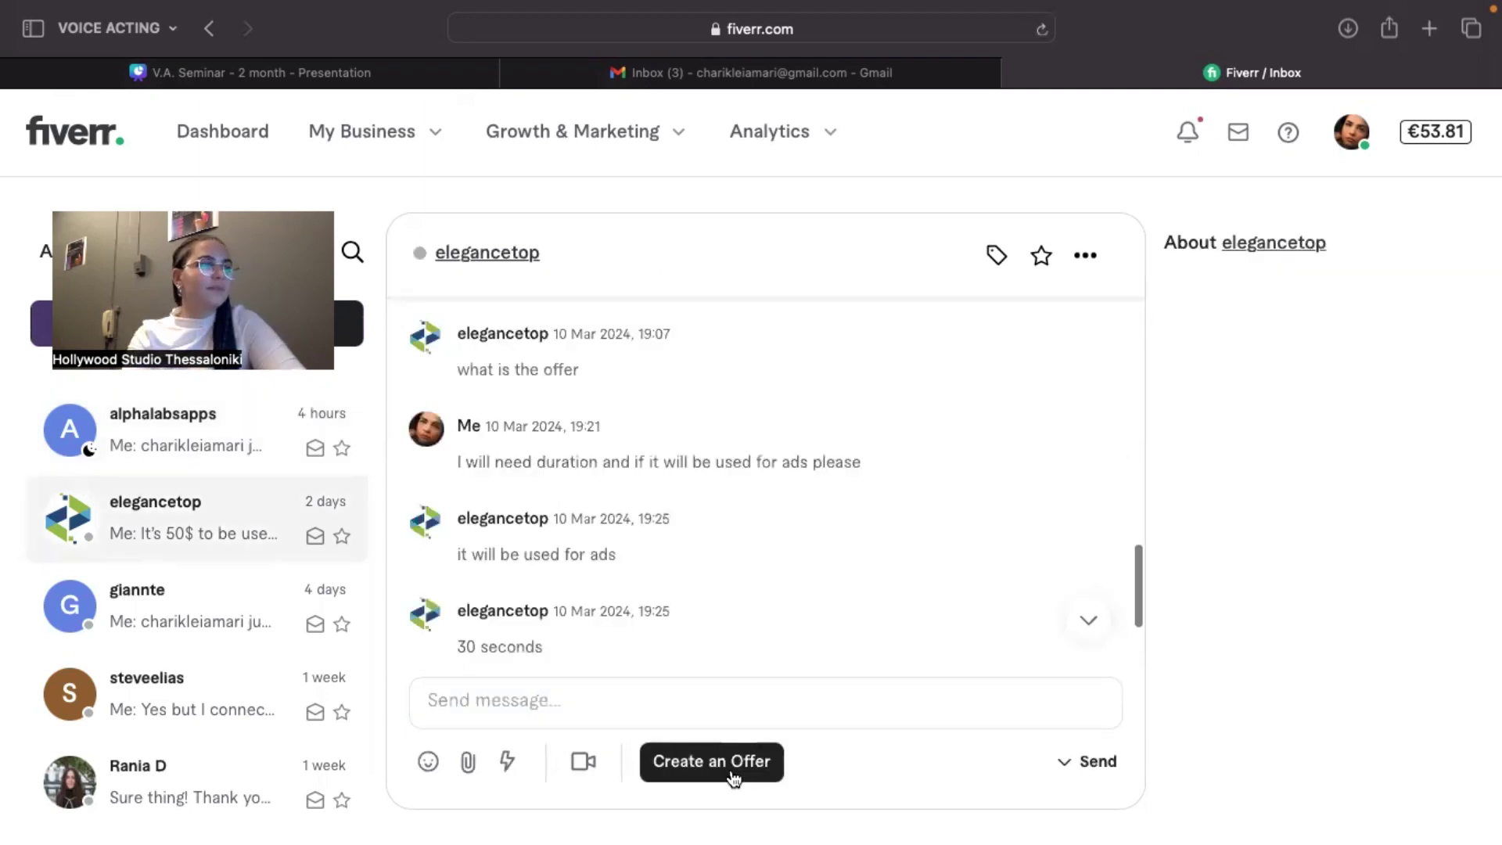
# In the second inbox conversation, start a milestones offer based on the audiobook recording gig
pyautogui.click(726, 771)
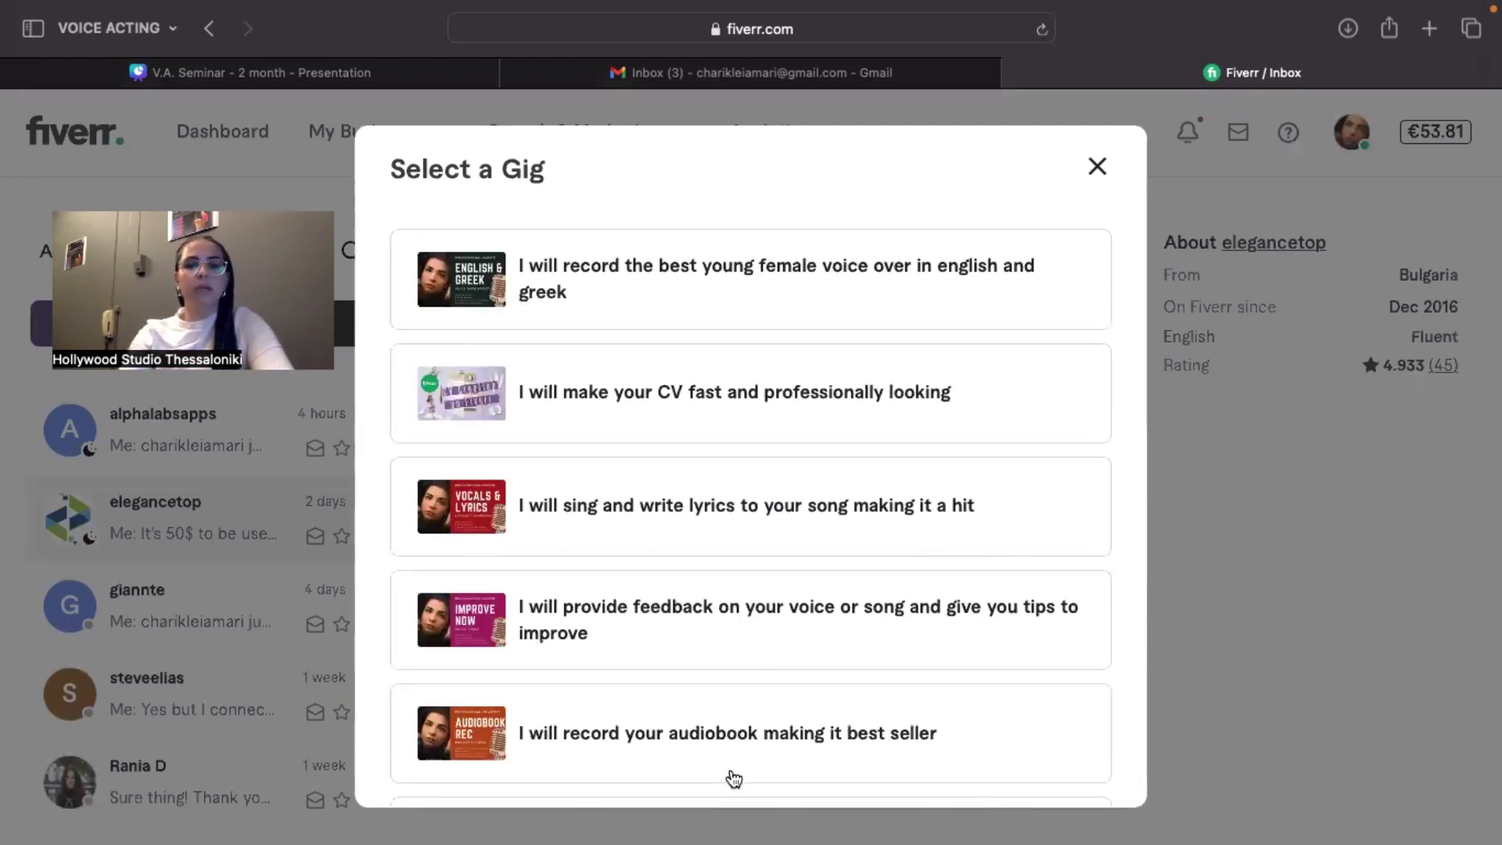
pyautogui.scroll(-5, 734, 778)
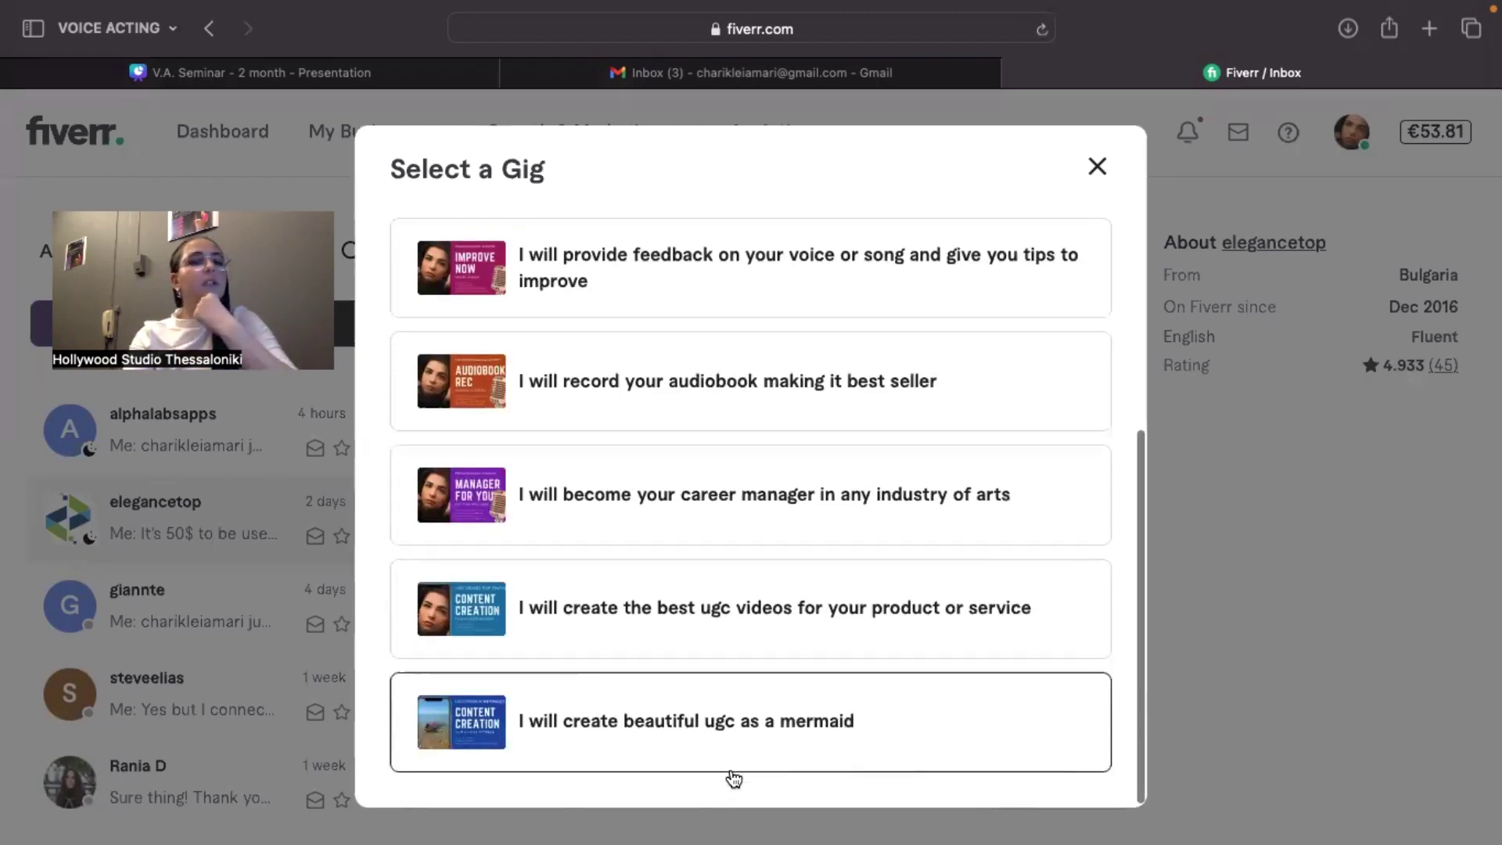
pyautogui.click(721, 383)
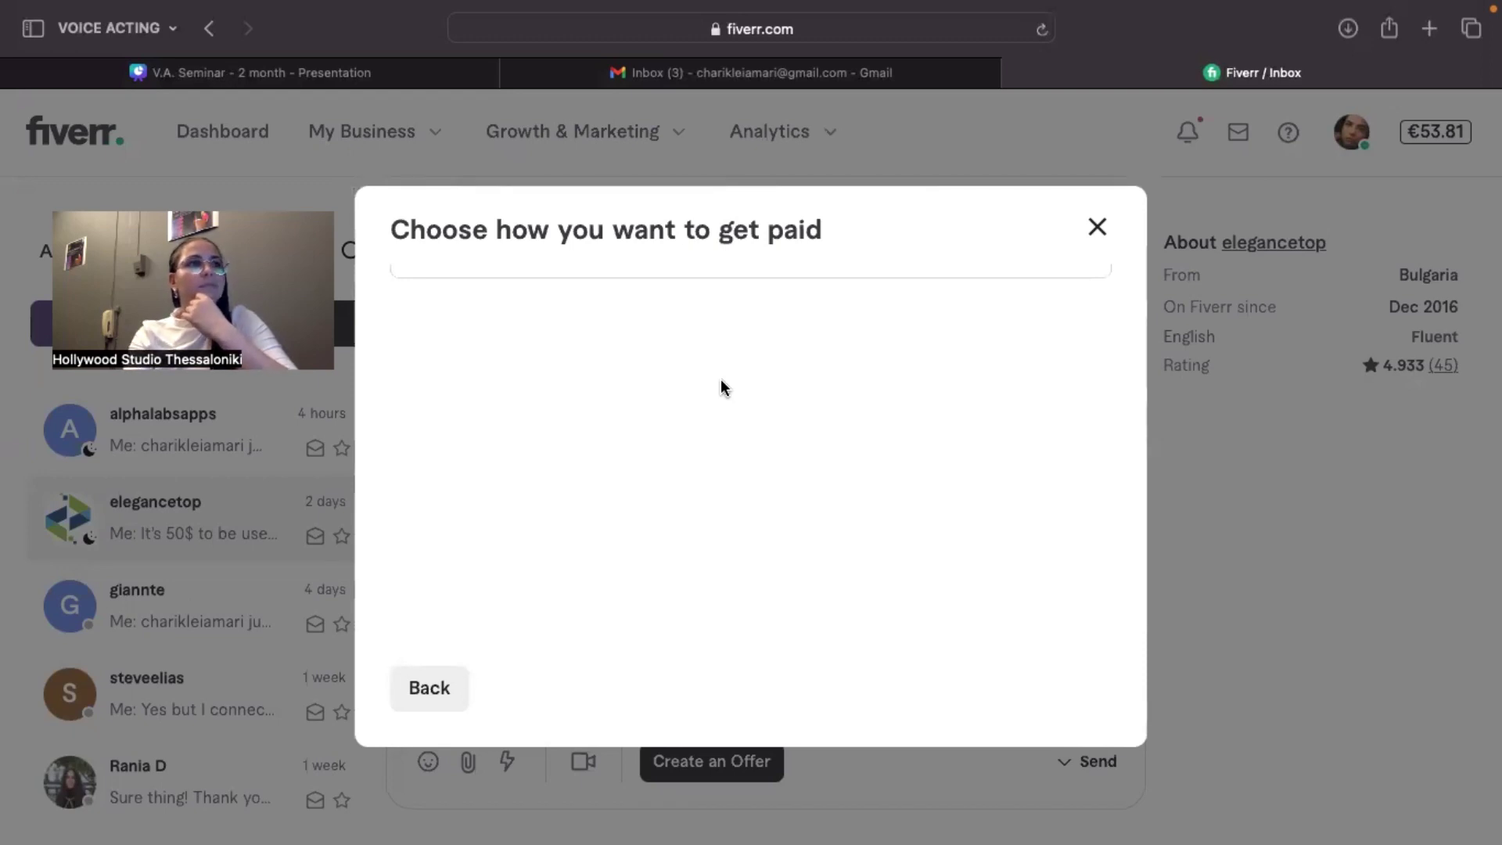
pyautogui.click(749, 274)
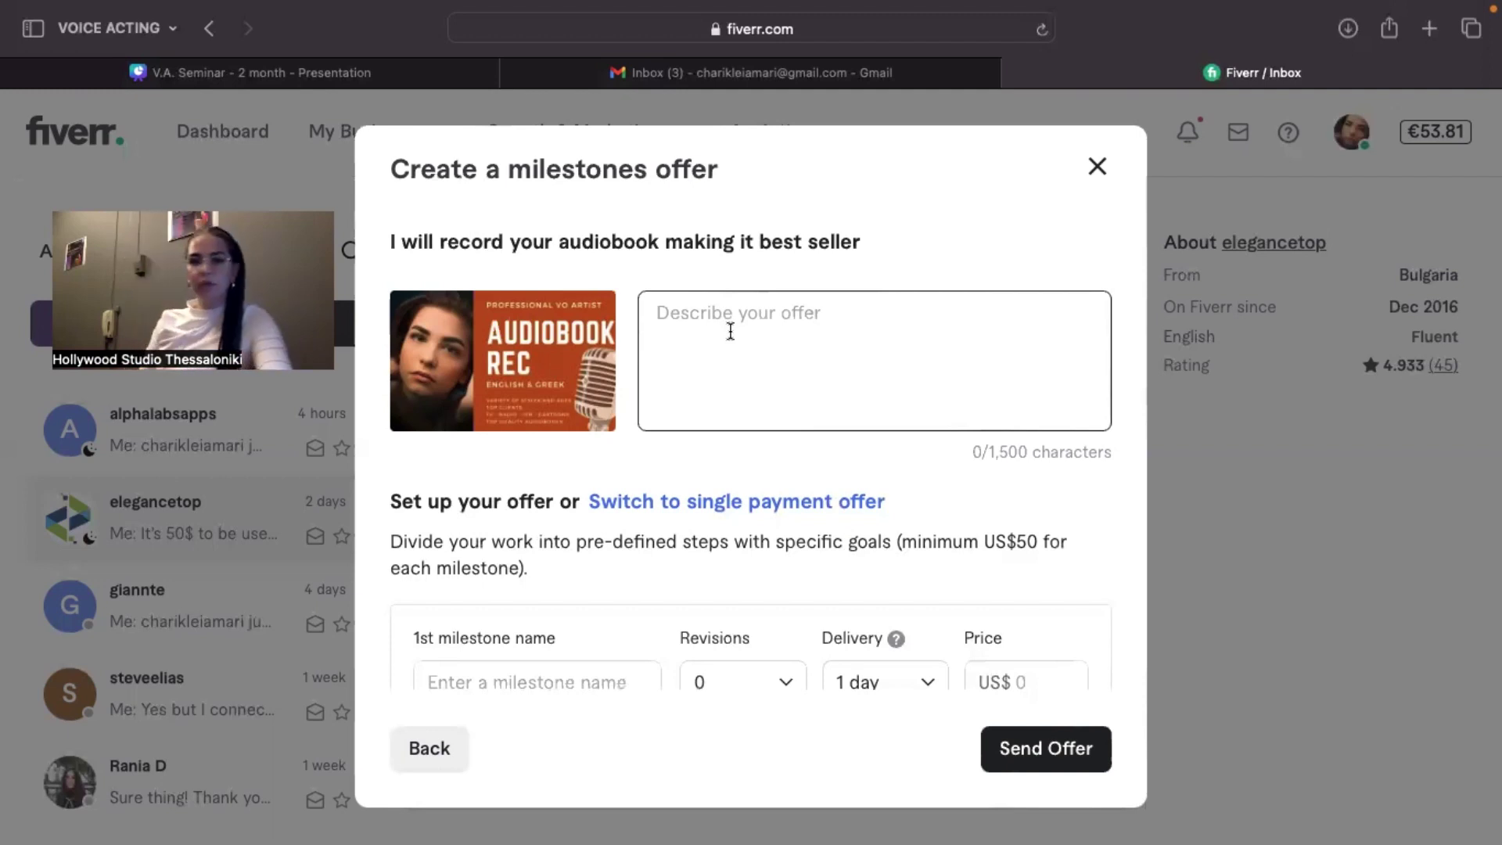
# Describe the offer in Greek as a Greek-language book with a relaxed tone, a grandmother role and delivery in 5 minutes
pyautogui.click(730, 331)
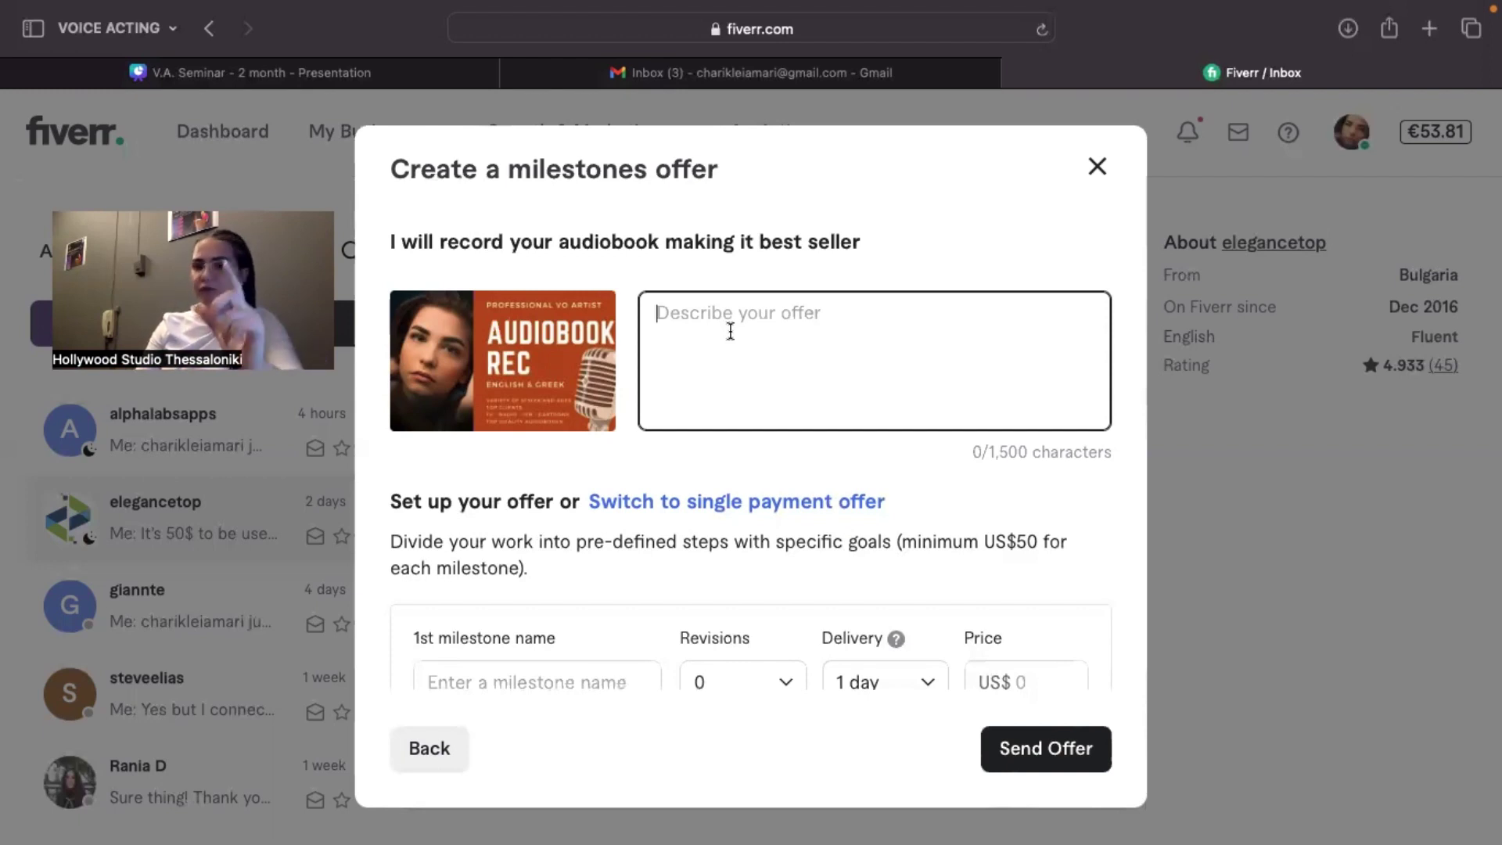
pyautogui.write('βιβλίο στα ελλη')
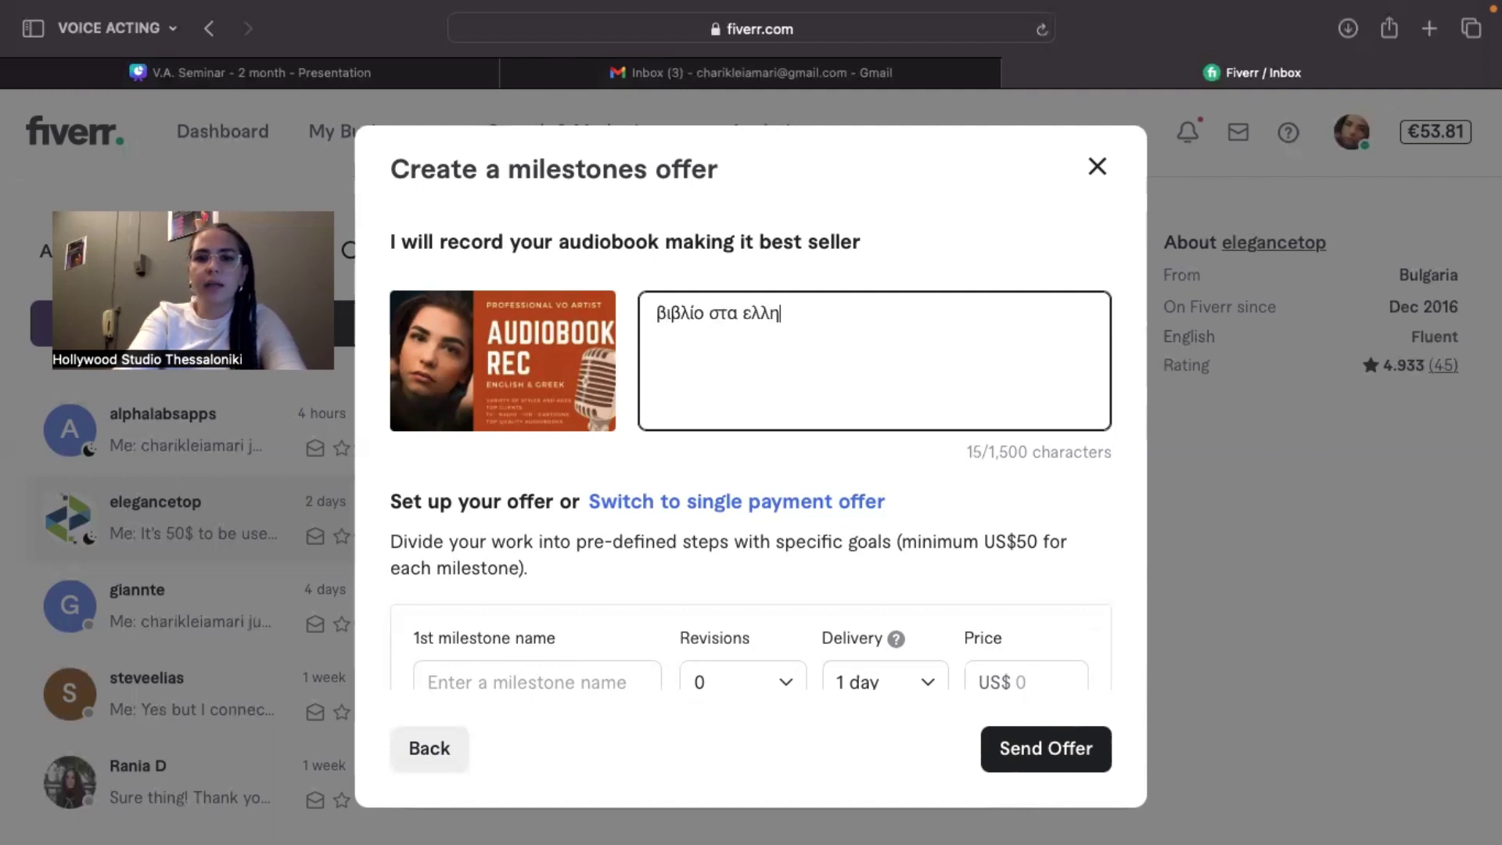
pyautogui.write('νικά - του ')
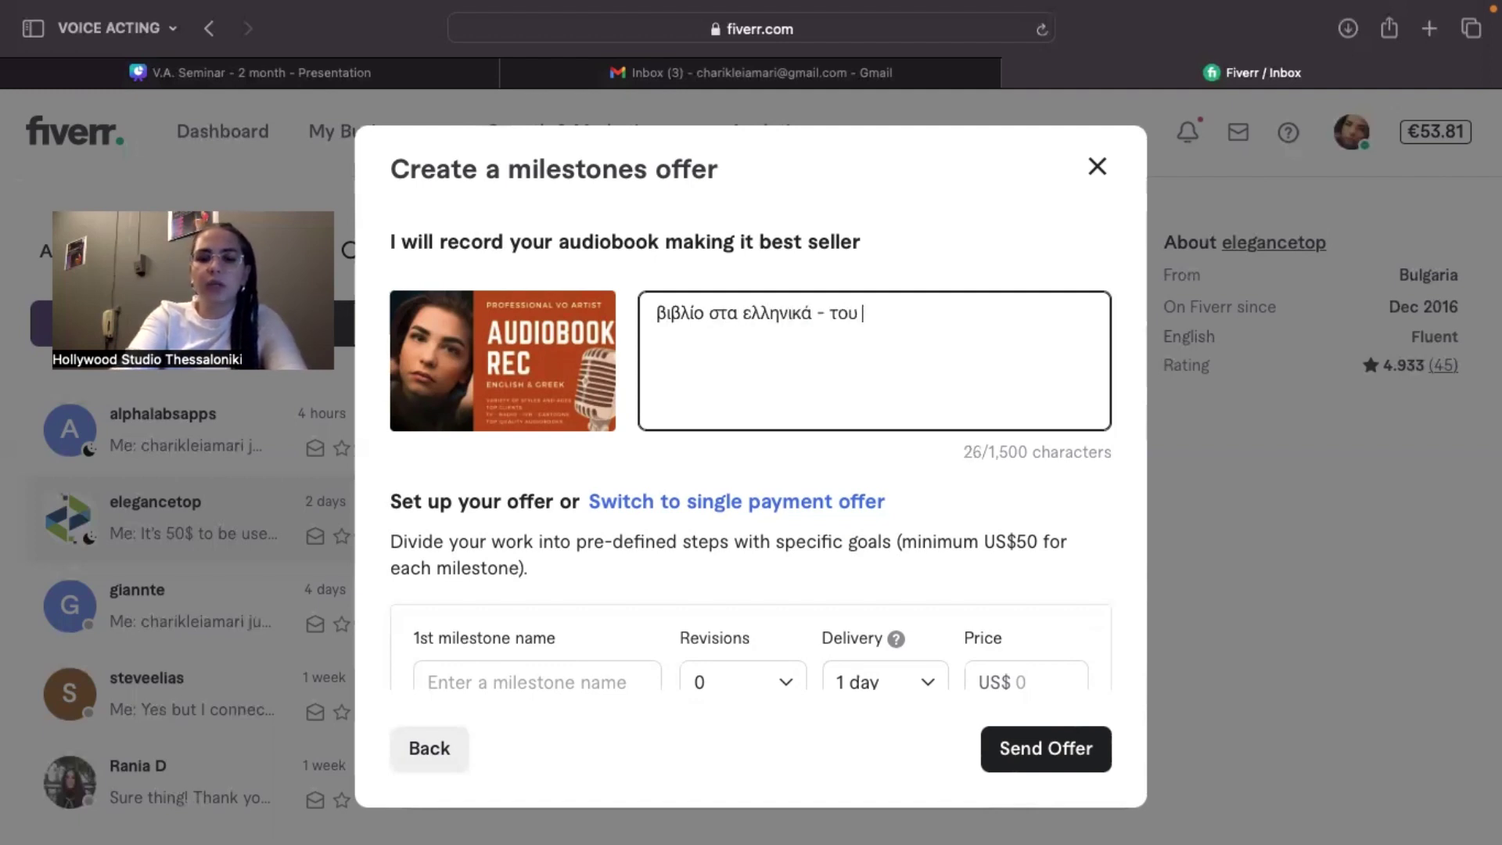
pyautogui.write('Ξενάκη με τόνο χαλαρό και έναν ρόλο γιαγιάς και παράδοση σ')
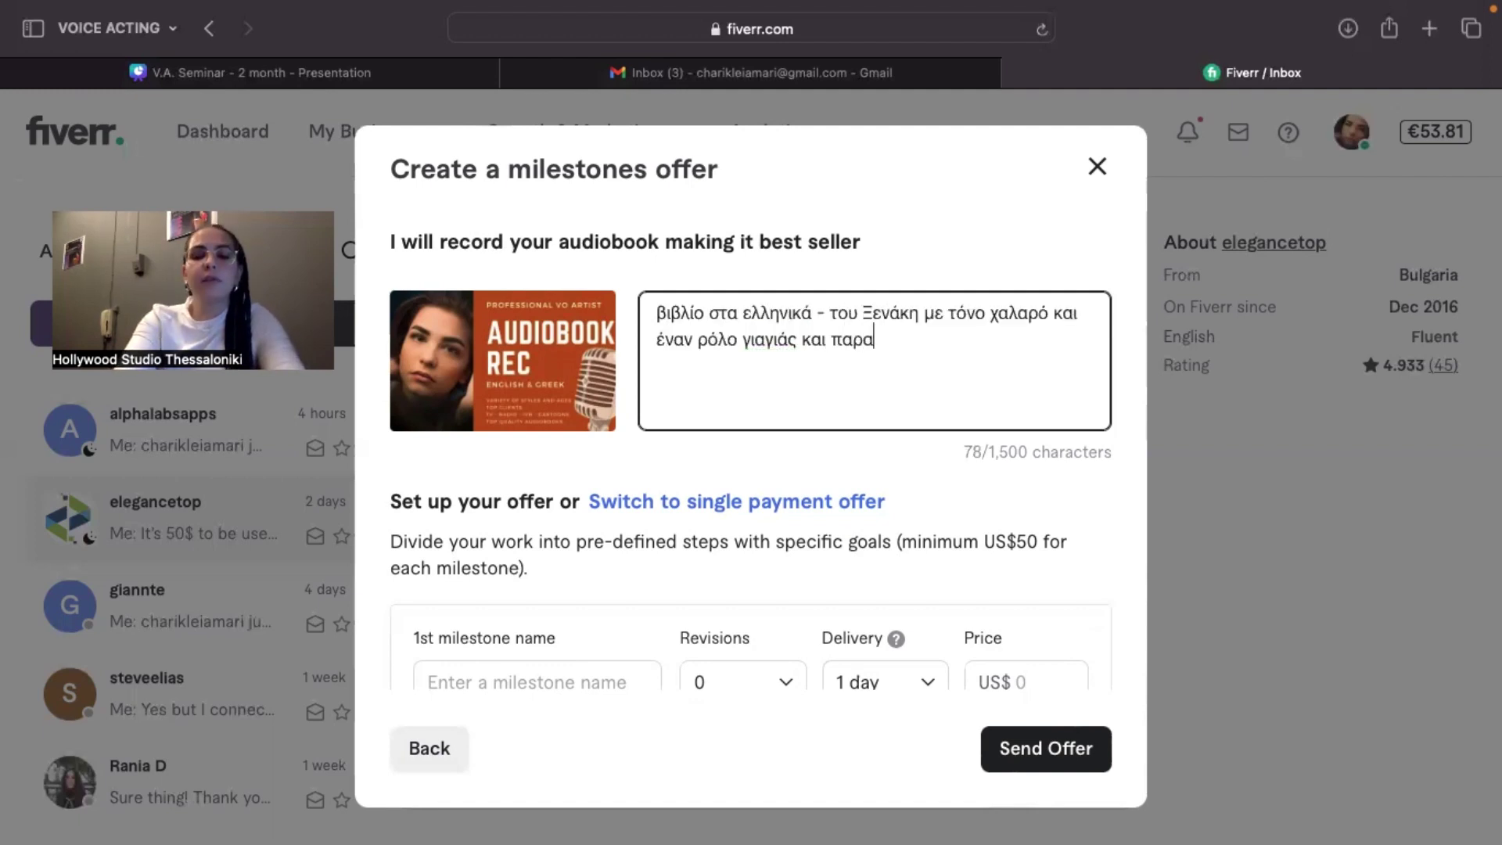
pyautogui.write('ε 5 λεπτα')
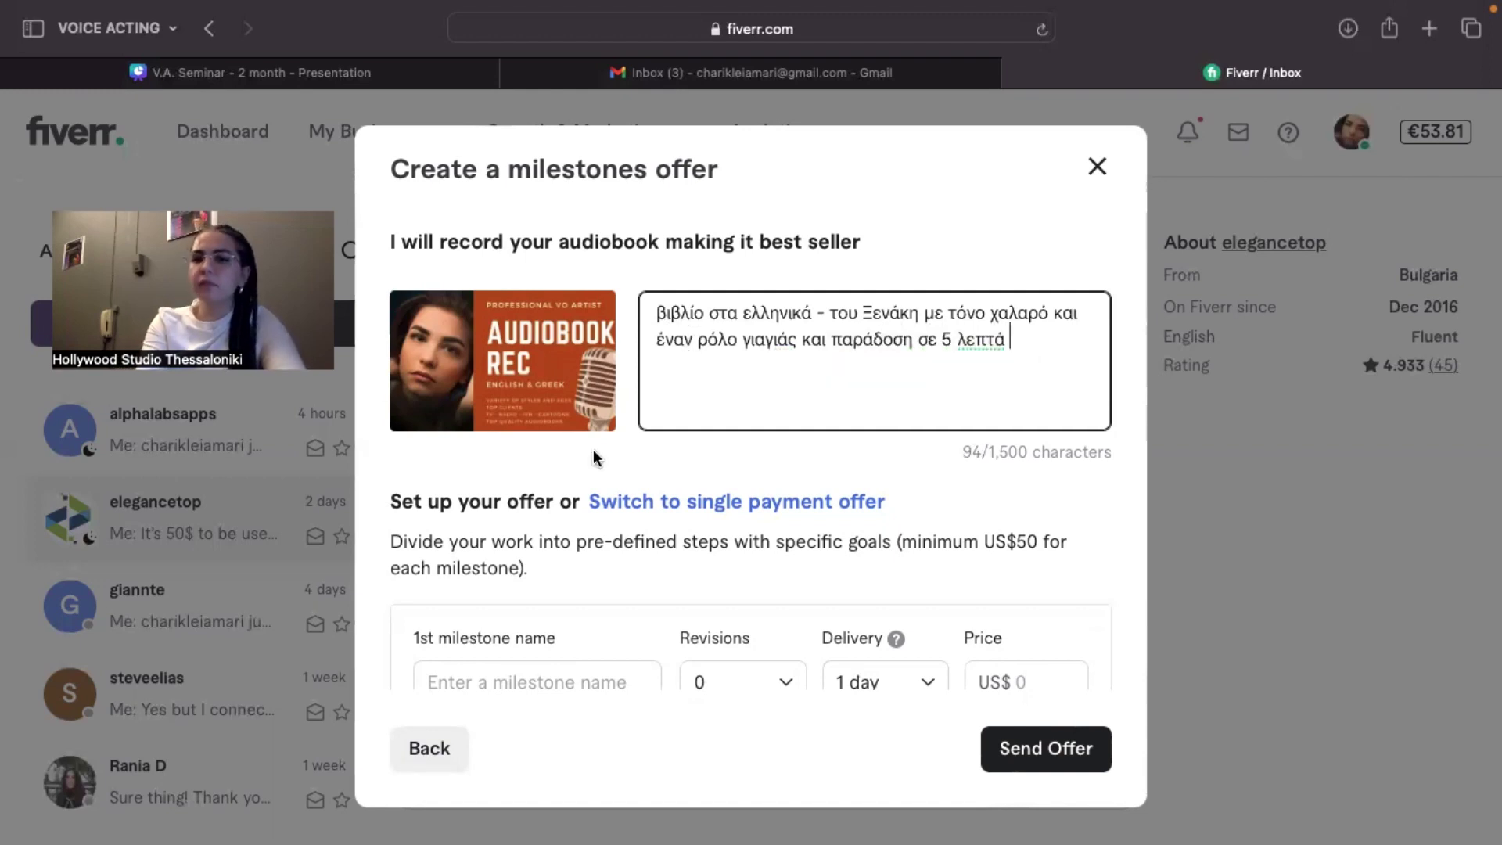
# Set the first milestone's number of revisions to 1
pyautogui.scroll(-3, 751, 479)
pyautogui.scroll(-3, 751, 480)
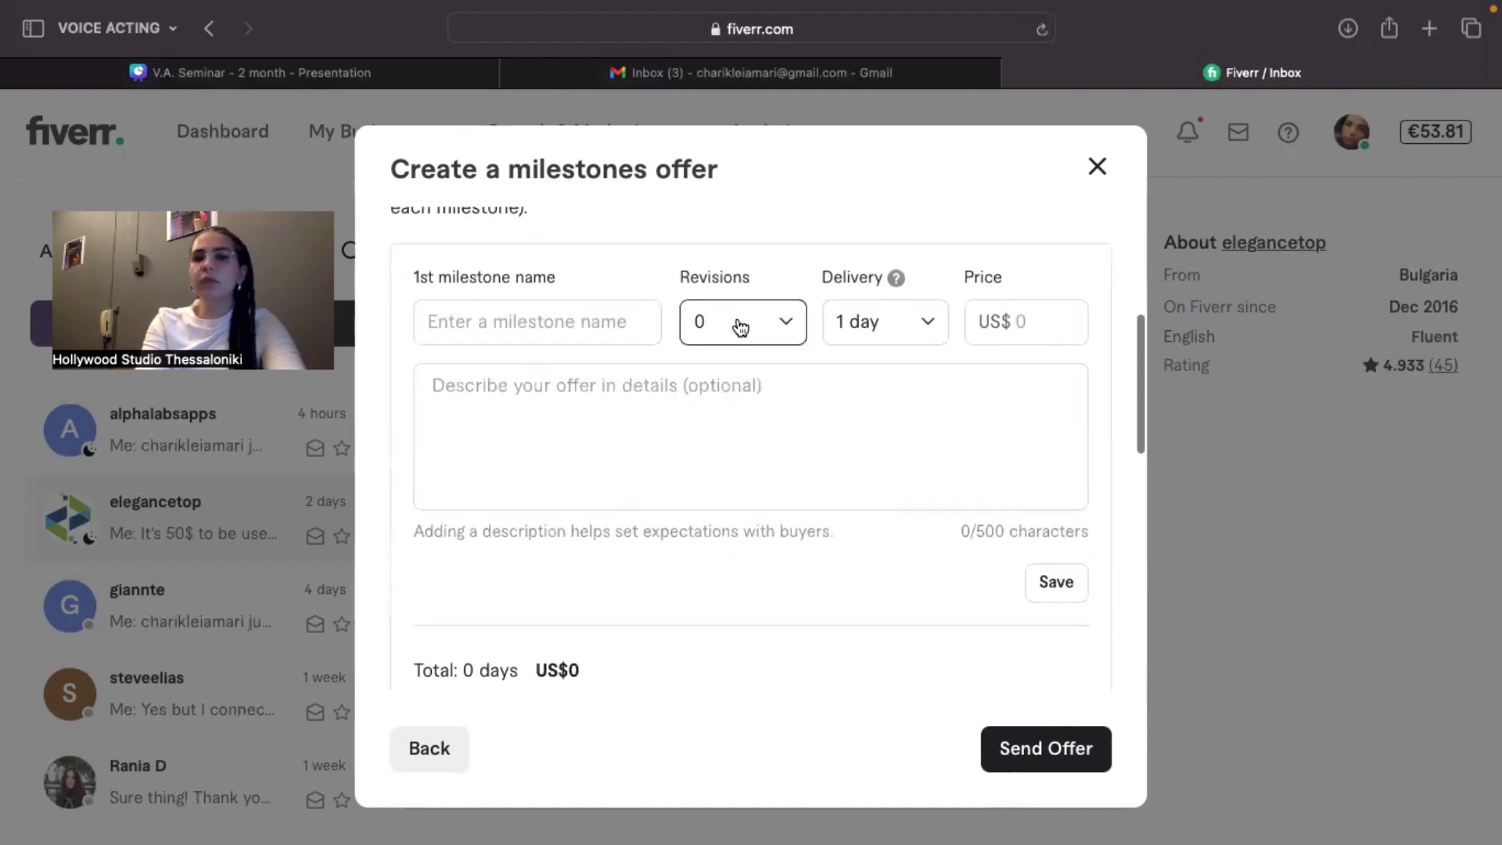
pyautogui.click(714, 322)
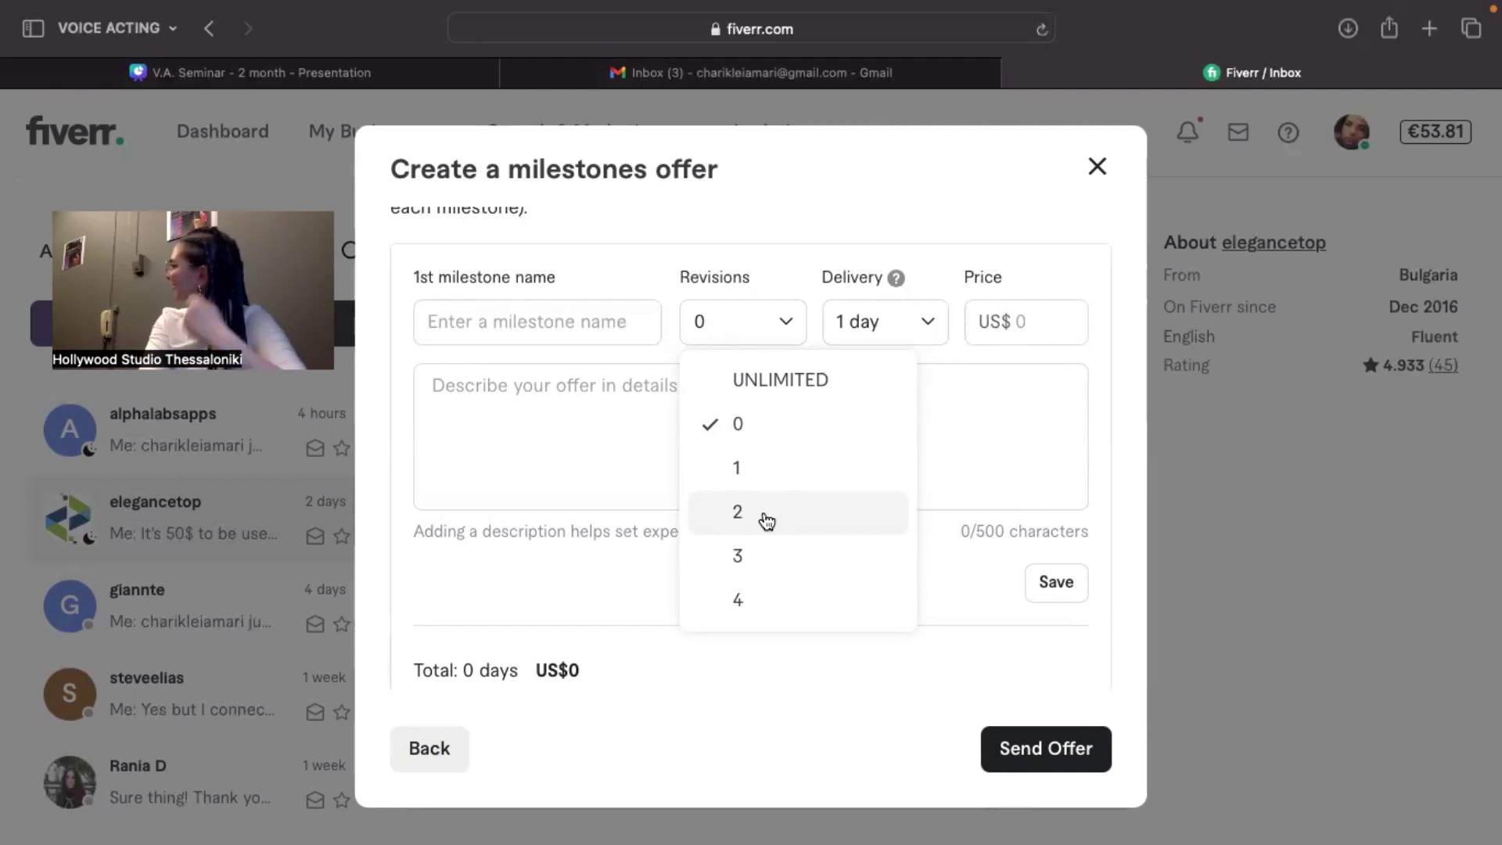
pyautogui.click(736, 481)
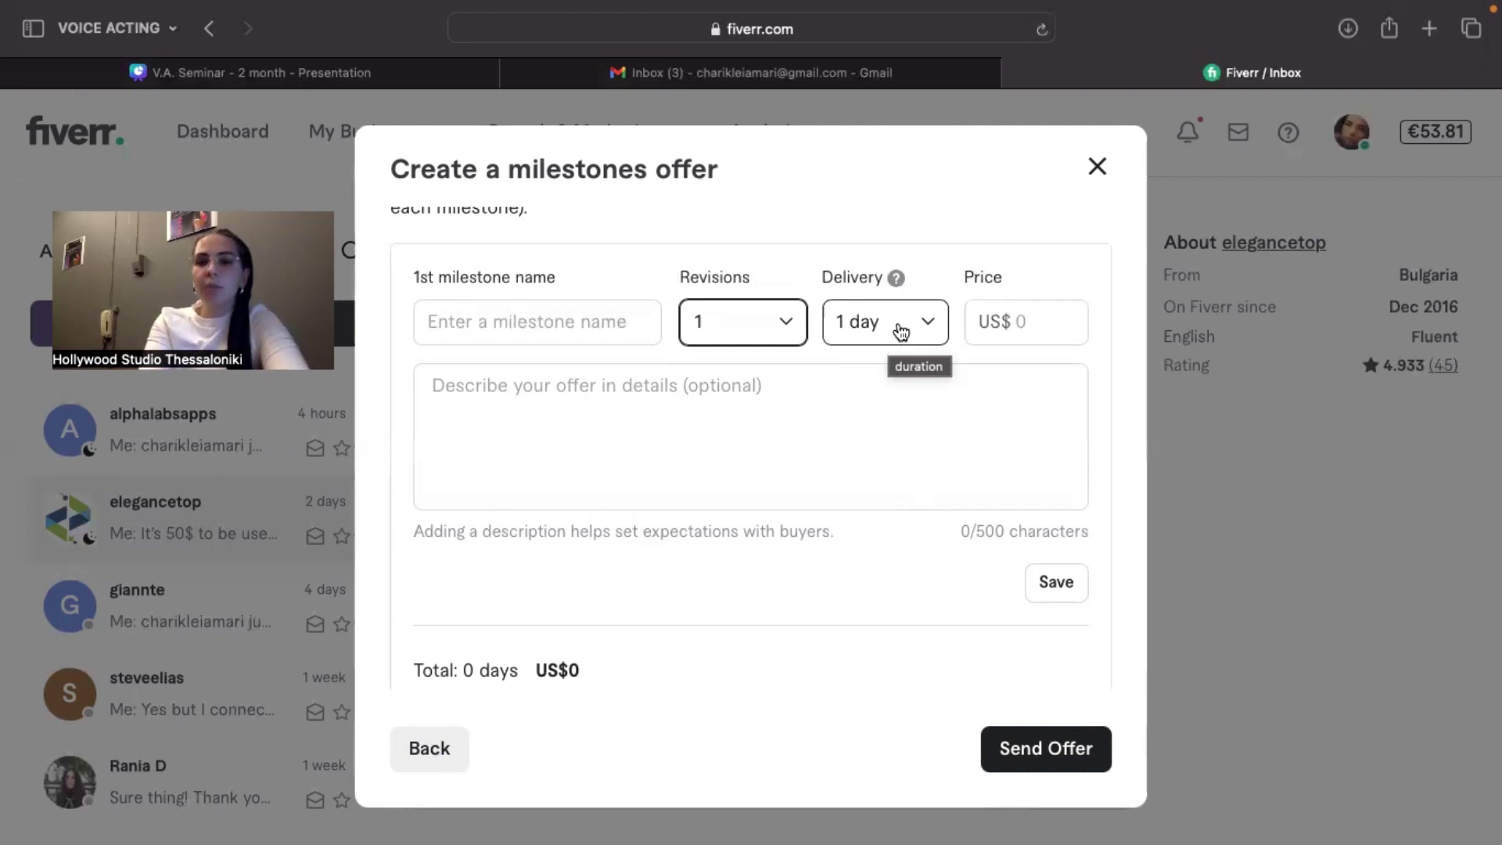
# Set the first milestone's delivery to 3 days and its price to US$450
pyautogui.click(897, 329)
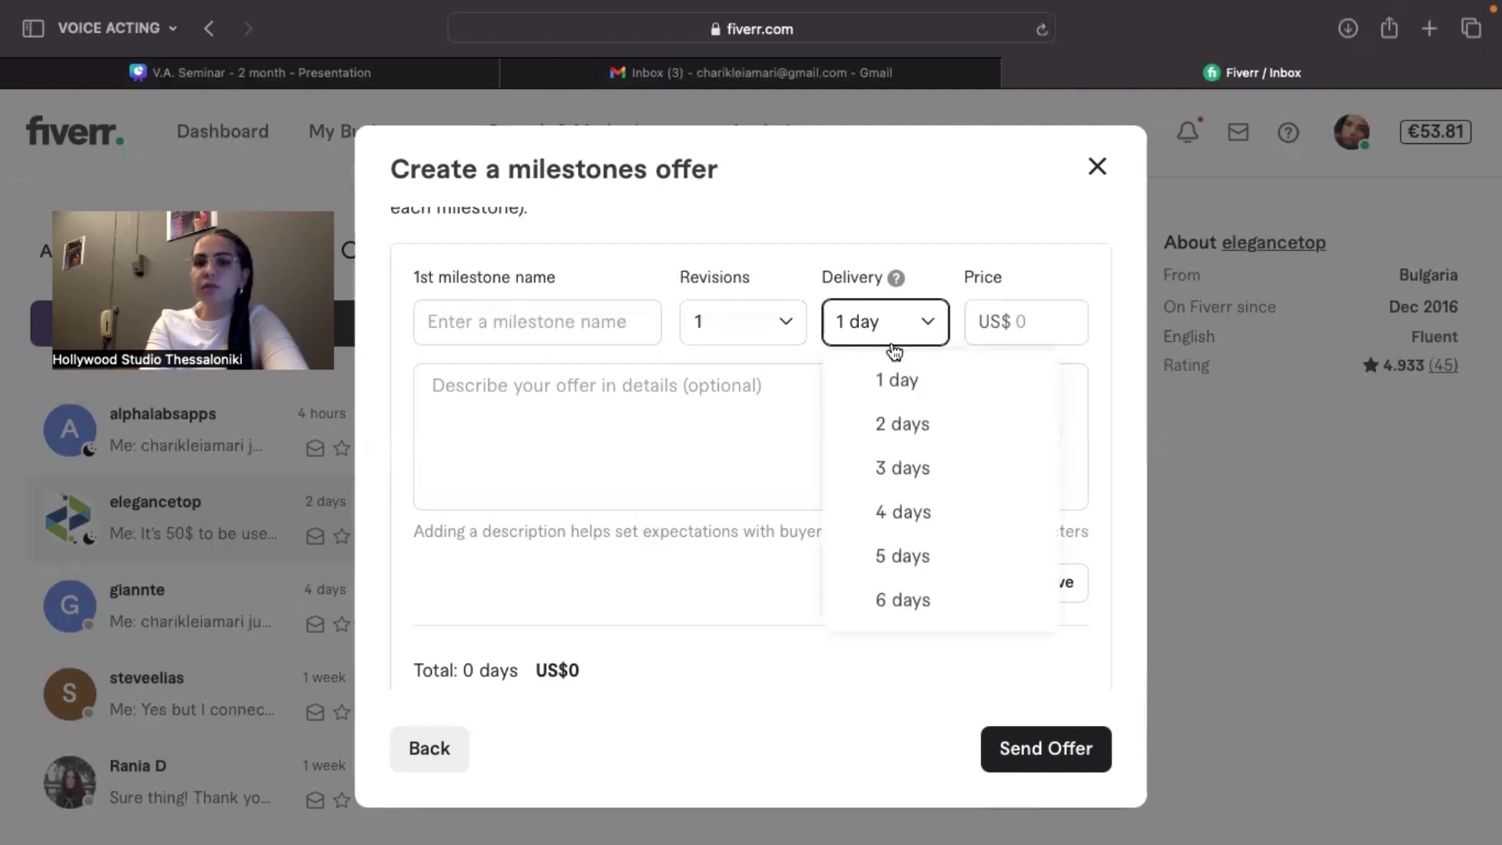
pyautogui.scroll(-3, 942, 479)
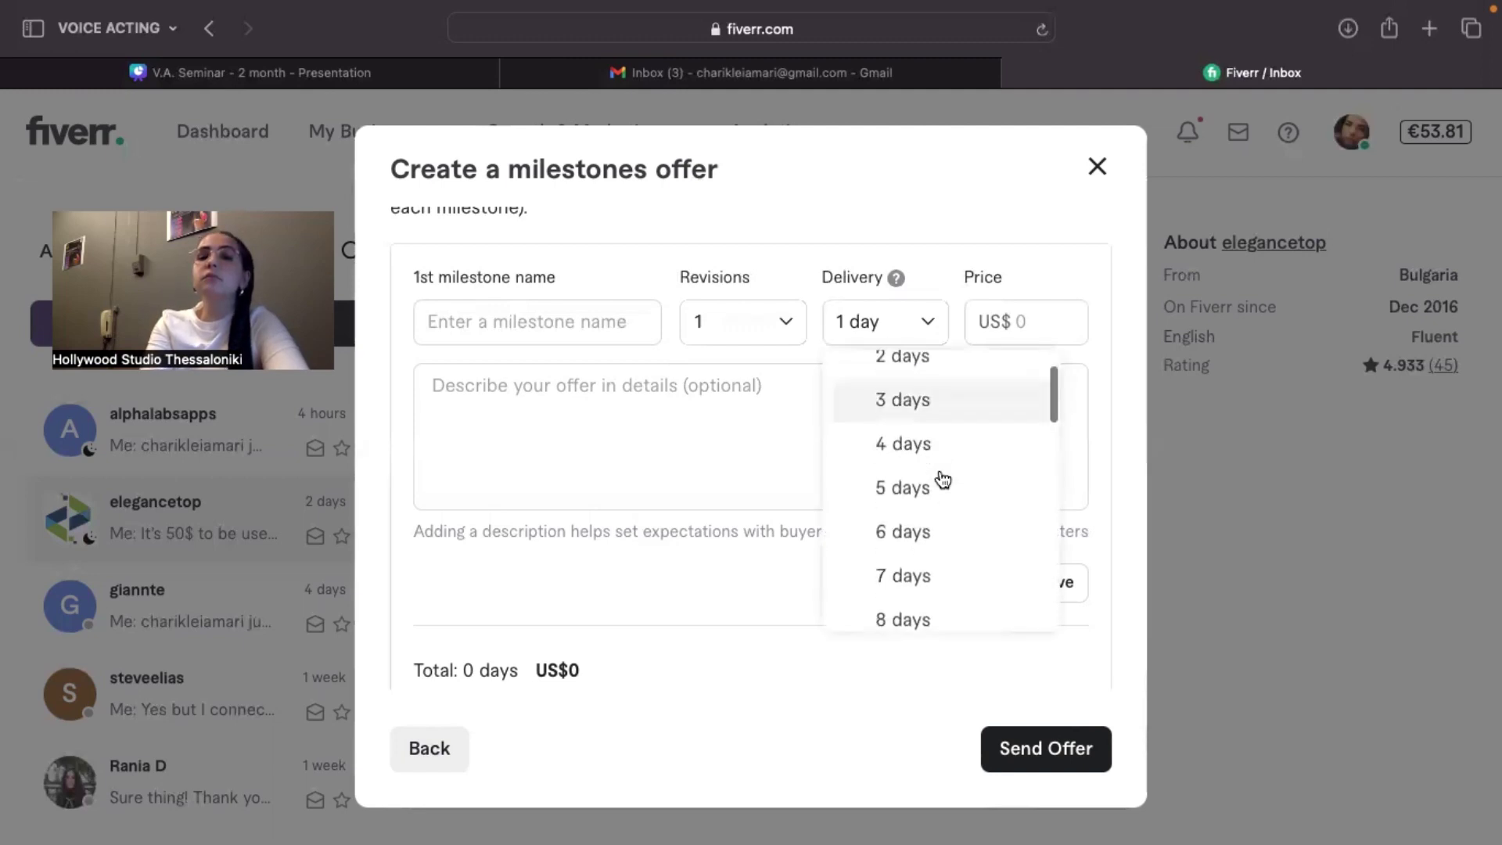
pyautogui.scroll(-2, 942, 479)
pyautogui.scroll(5, 942, 479)
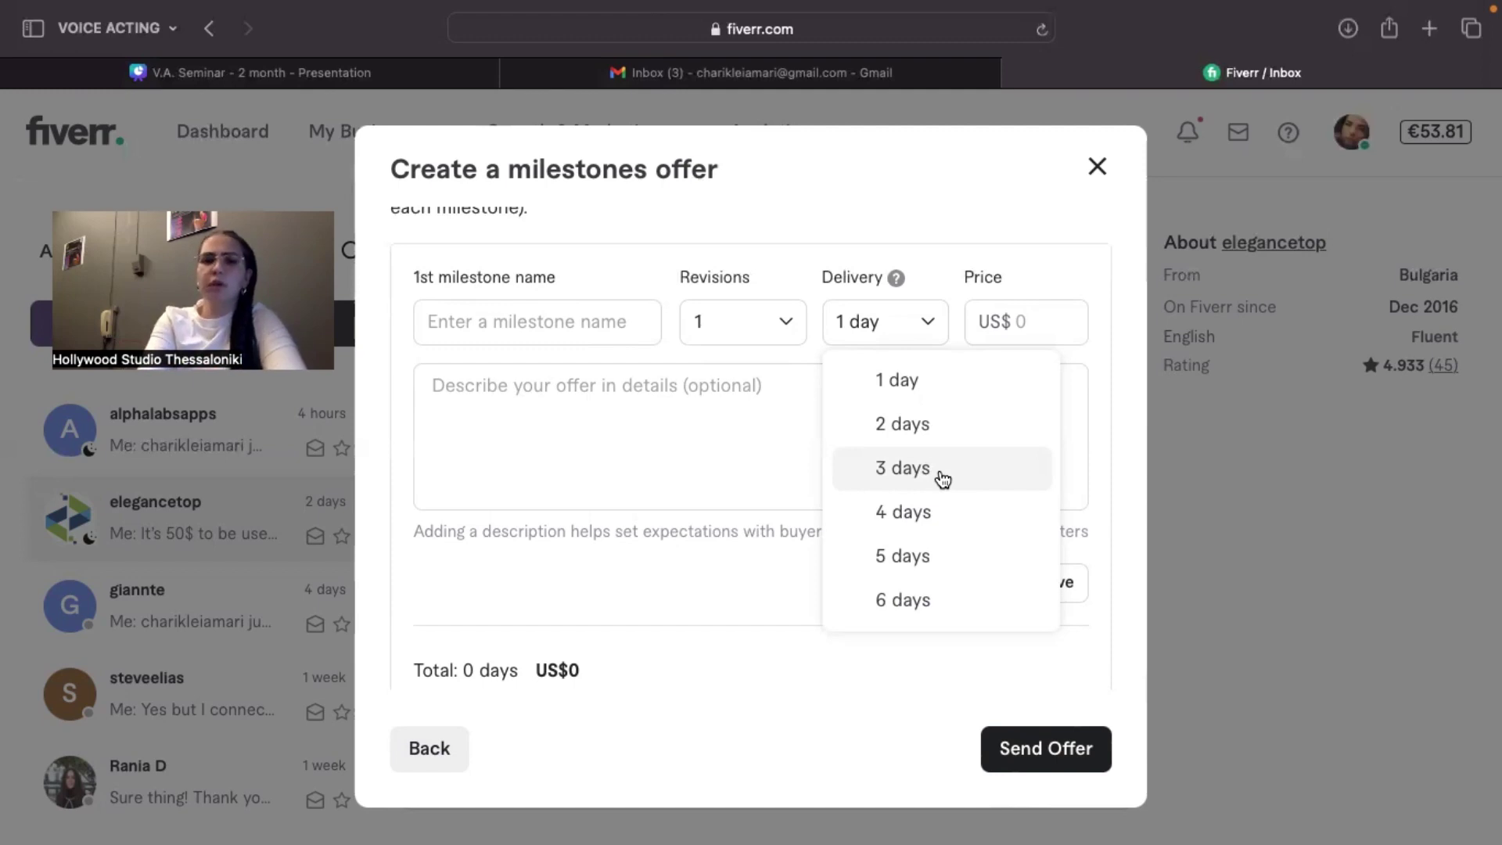
pyautogui.click(943, 479)
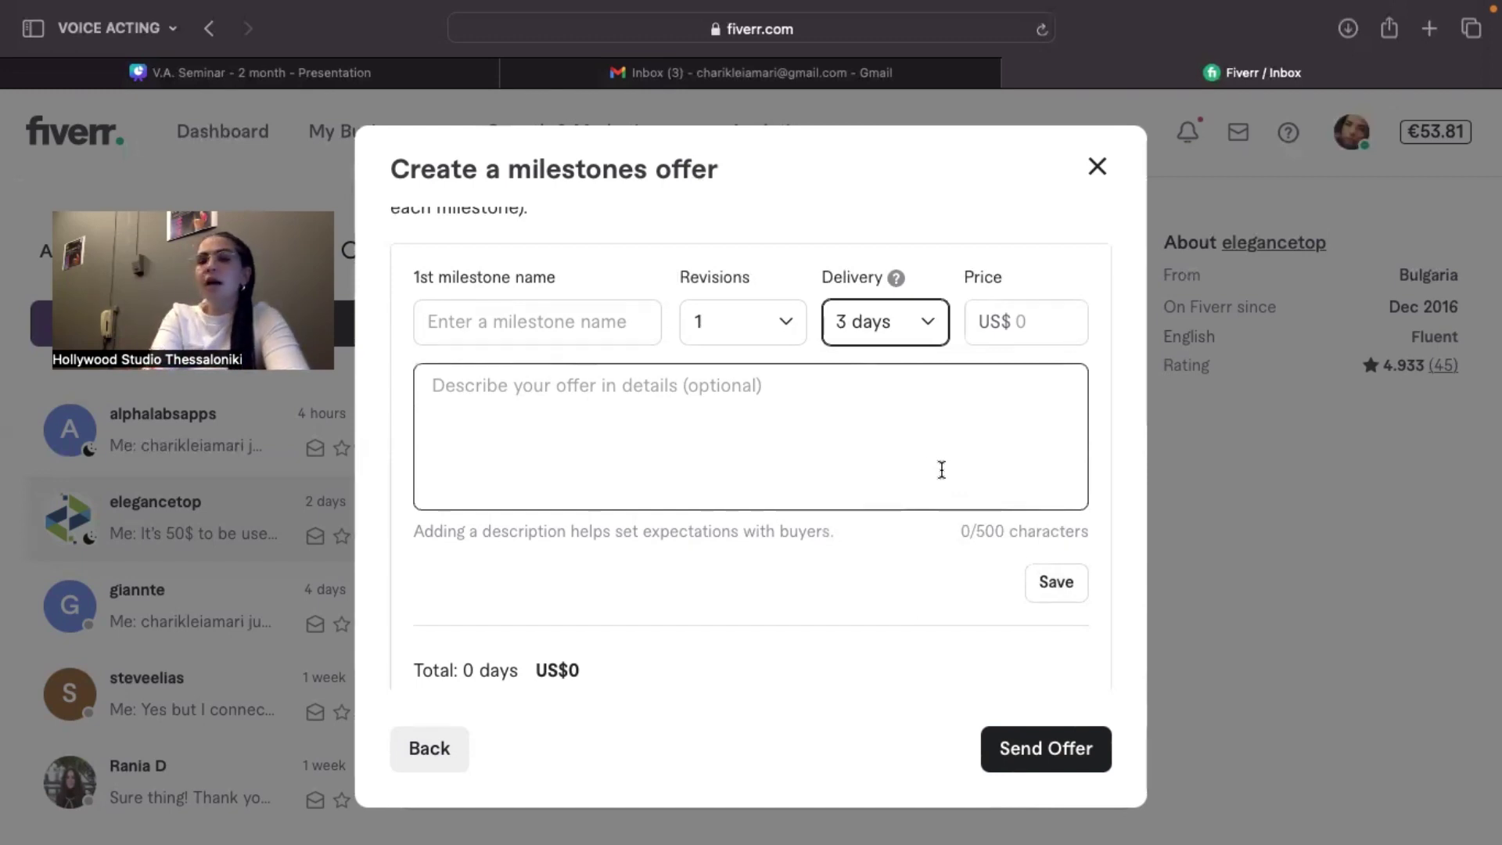
pyautogui.click(1051, 317)
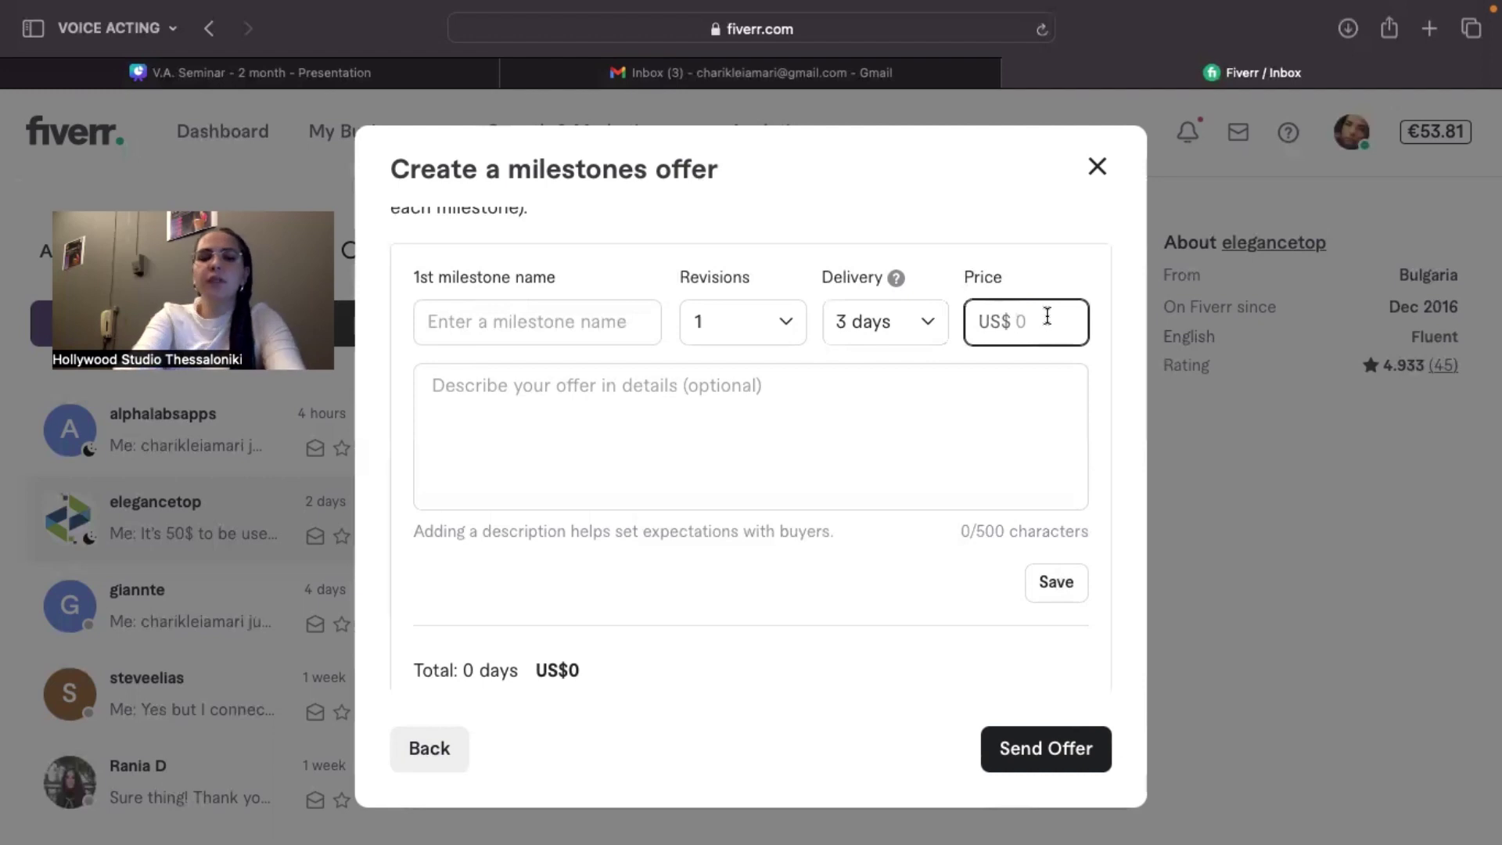
pyautogui.write('450')
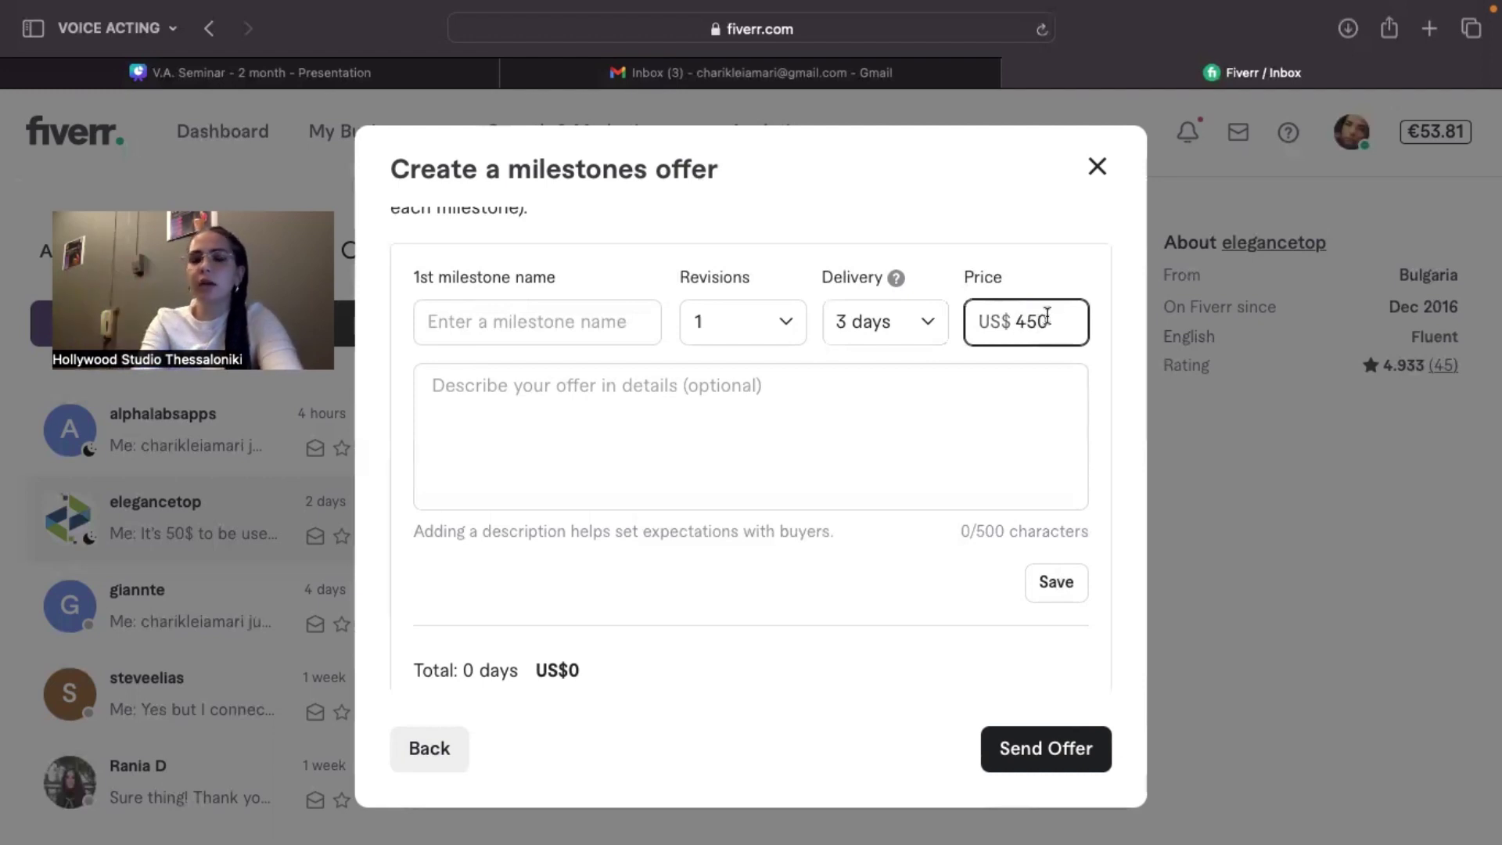
# Examine the requirements request and the services that can be included in the milestones offer
pyautogui.scroll(-5, 786, 476)
pyautogui.scroll(-5, 785, 477)
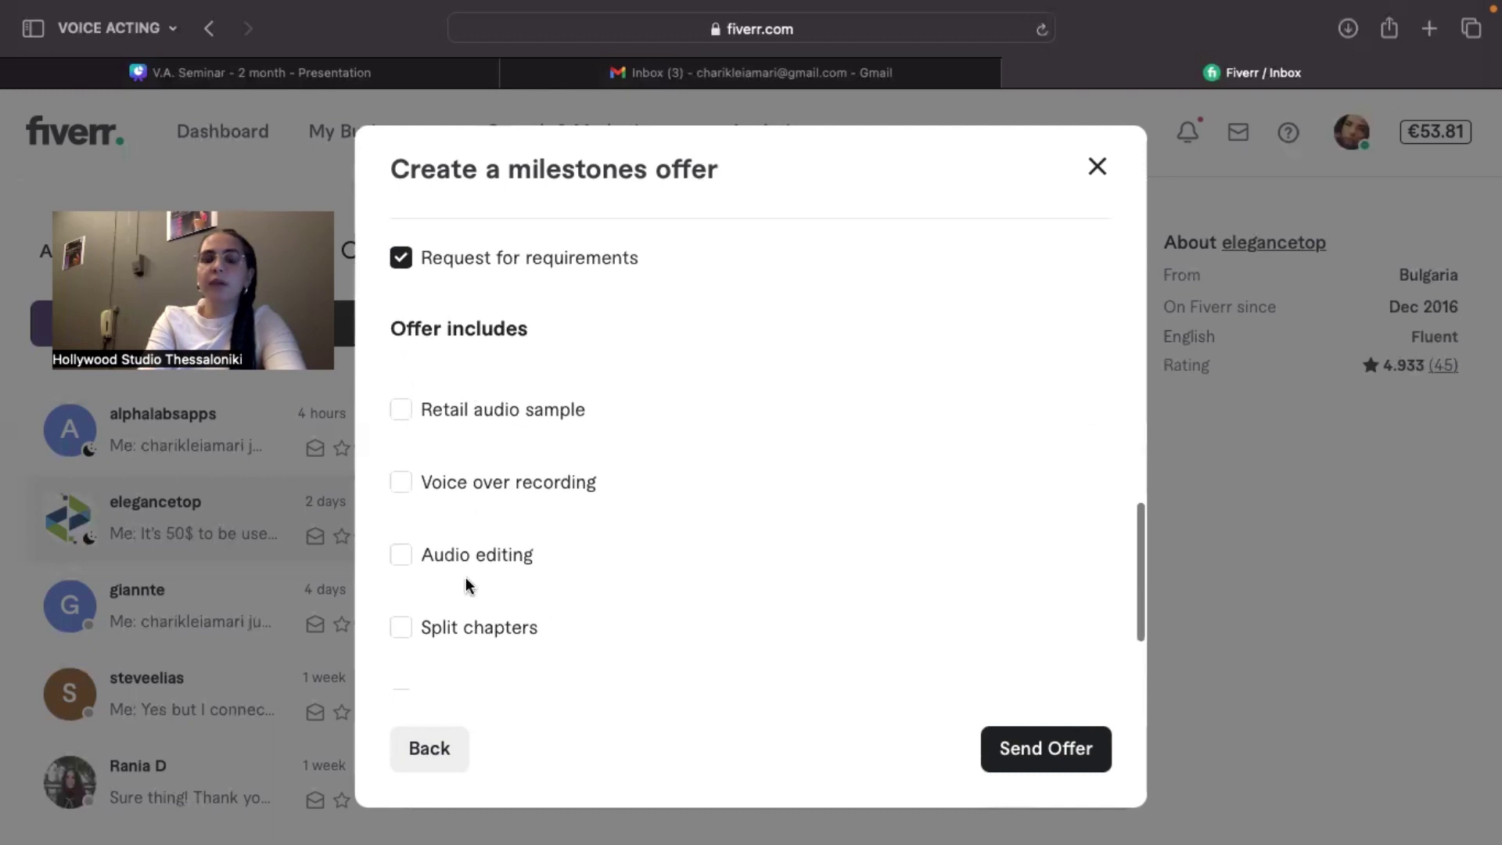
pyautogui.scroll(-3, 466, 579)
pyautogui.scroll(5, 467, 579)
pyautogui.scroll(-2, 466, 580)
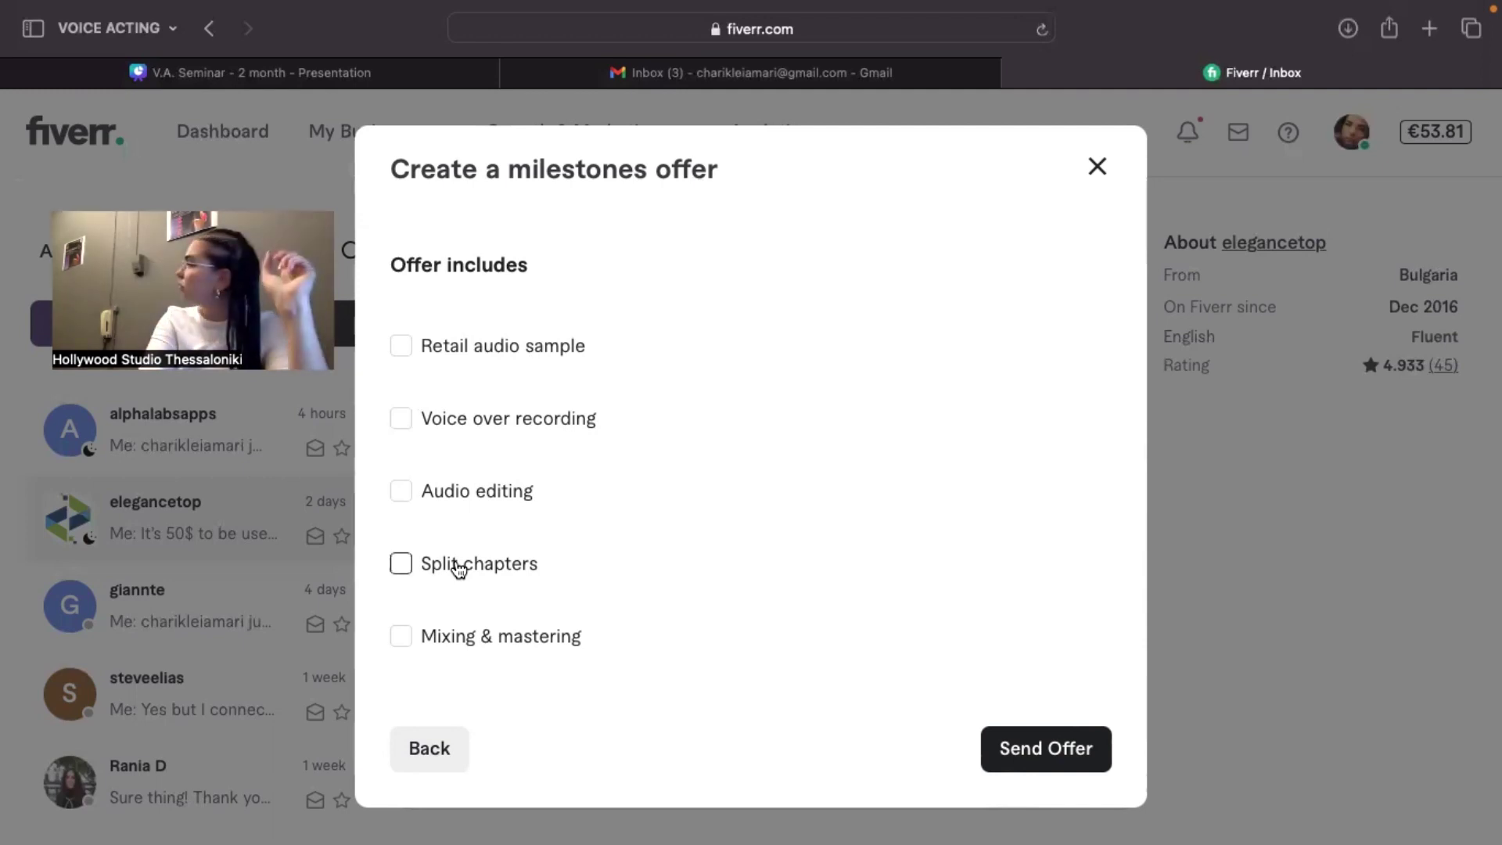
# Review the remaining services the milestones offer can include and close the offer without sending it
pyautogui.scroll(-3, 437, 638)
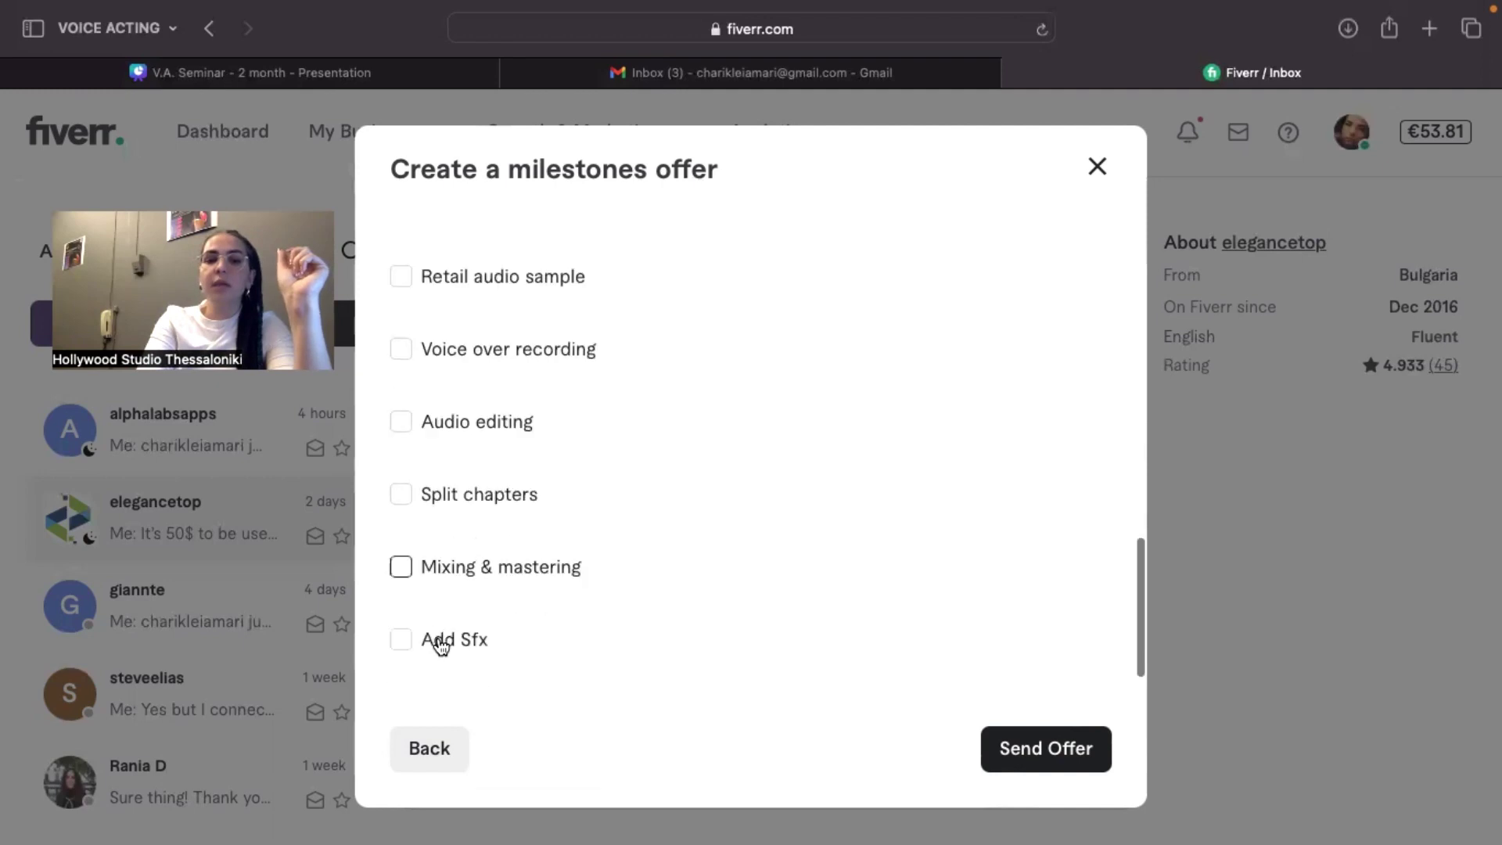
pyautogui.moveTo(486, 627)
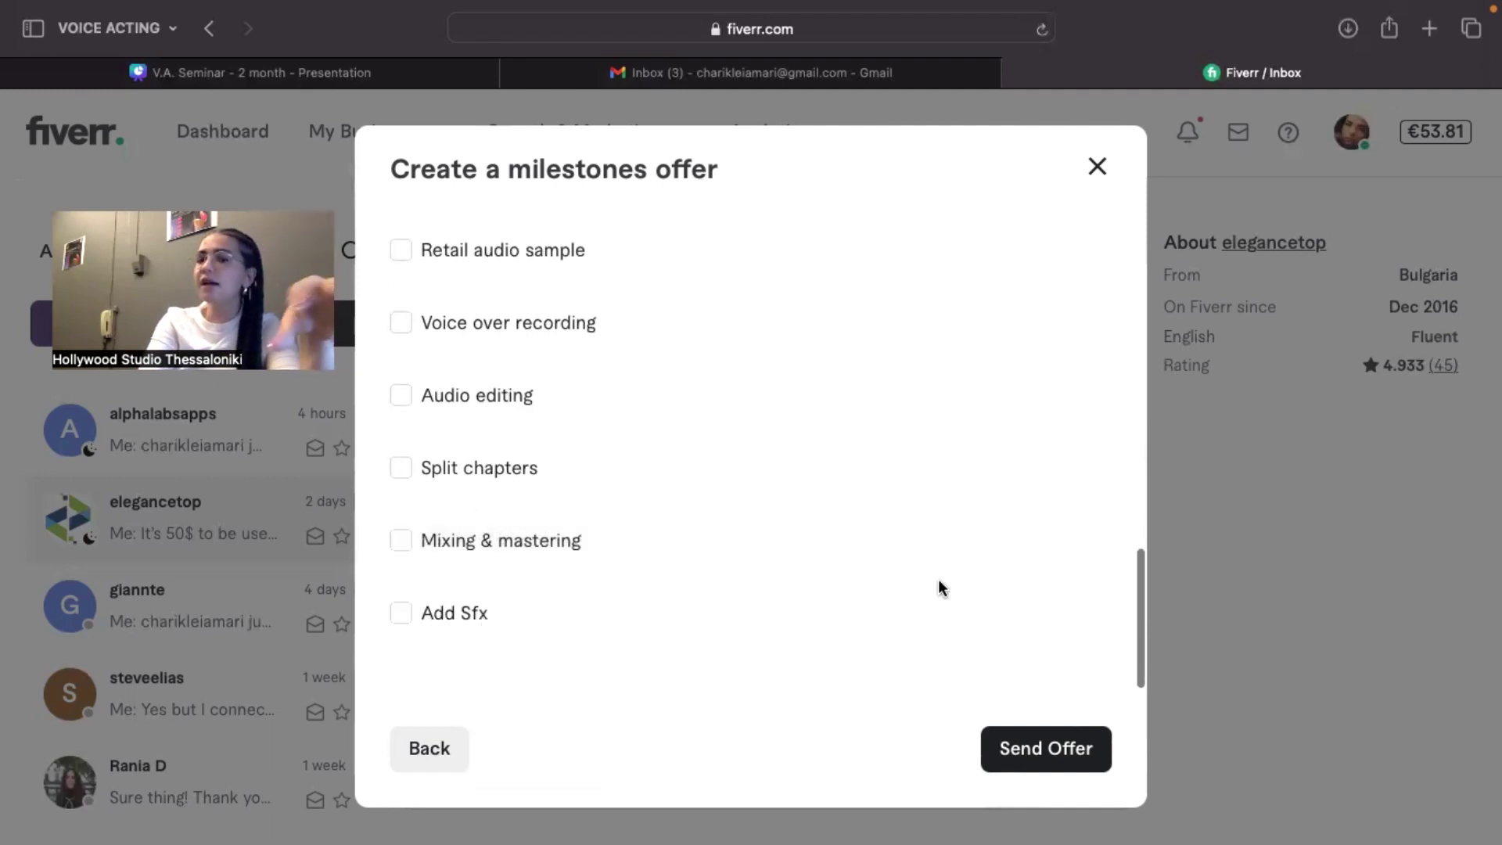
pyautogui.scroll(10, 938, 579)
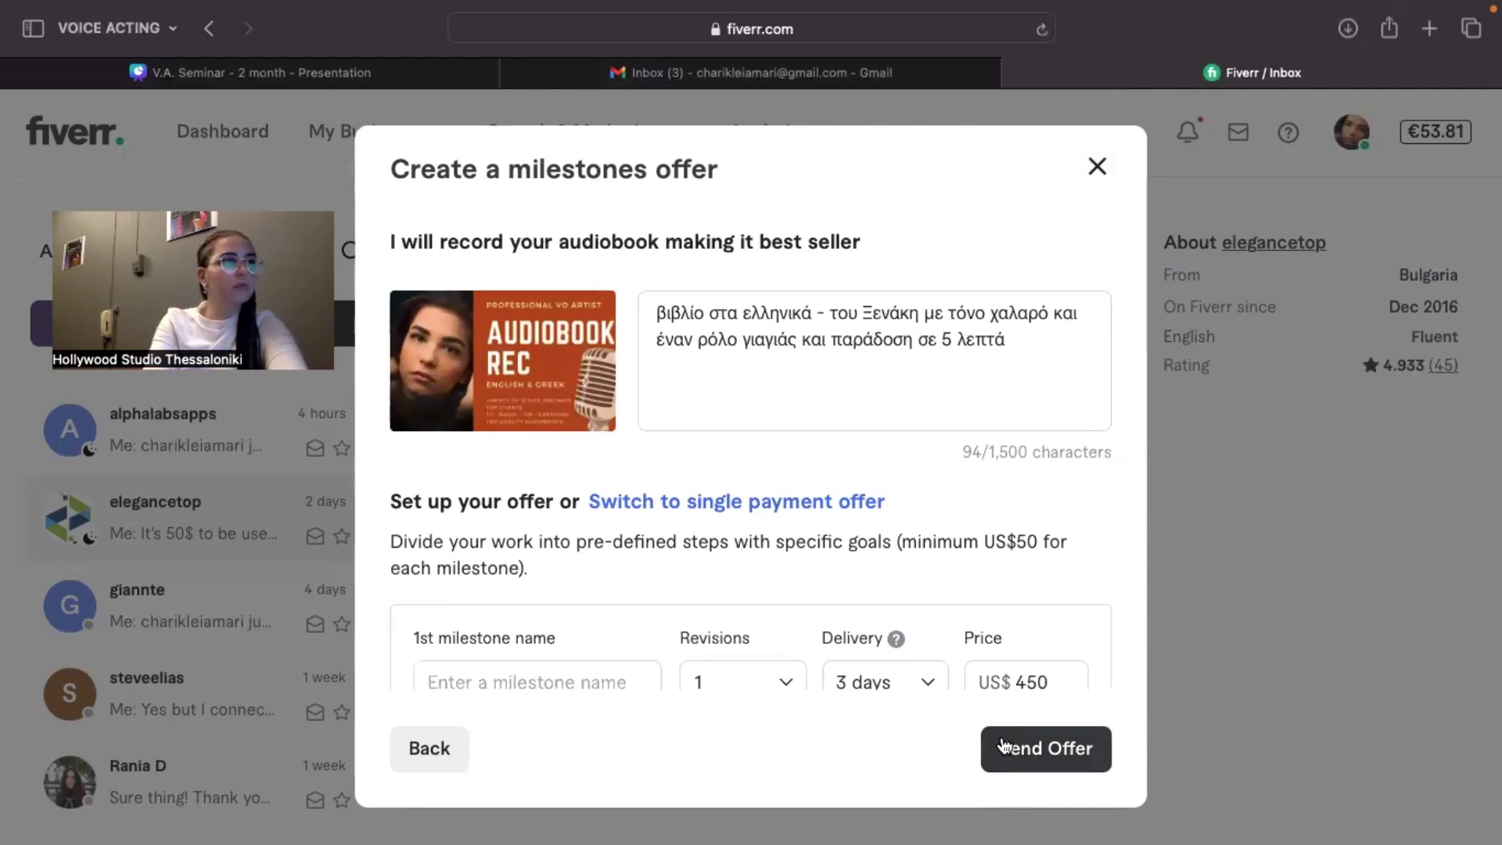
pyautogui.click(1097, 168)
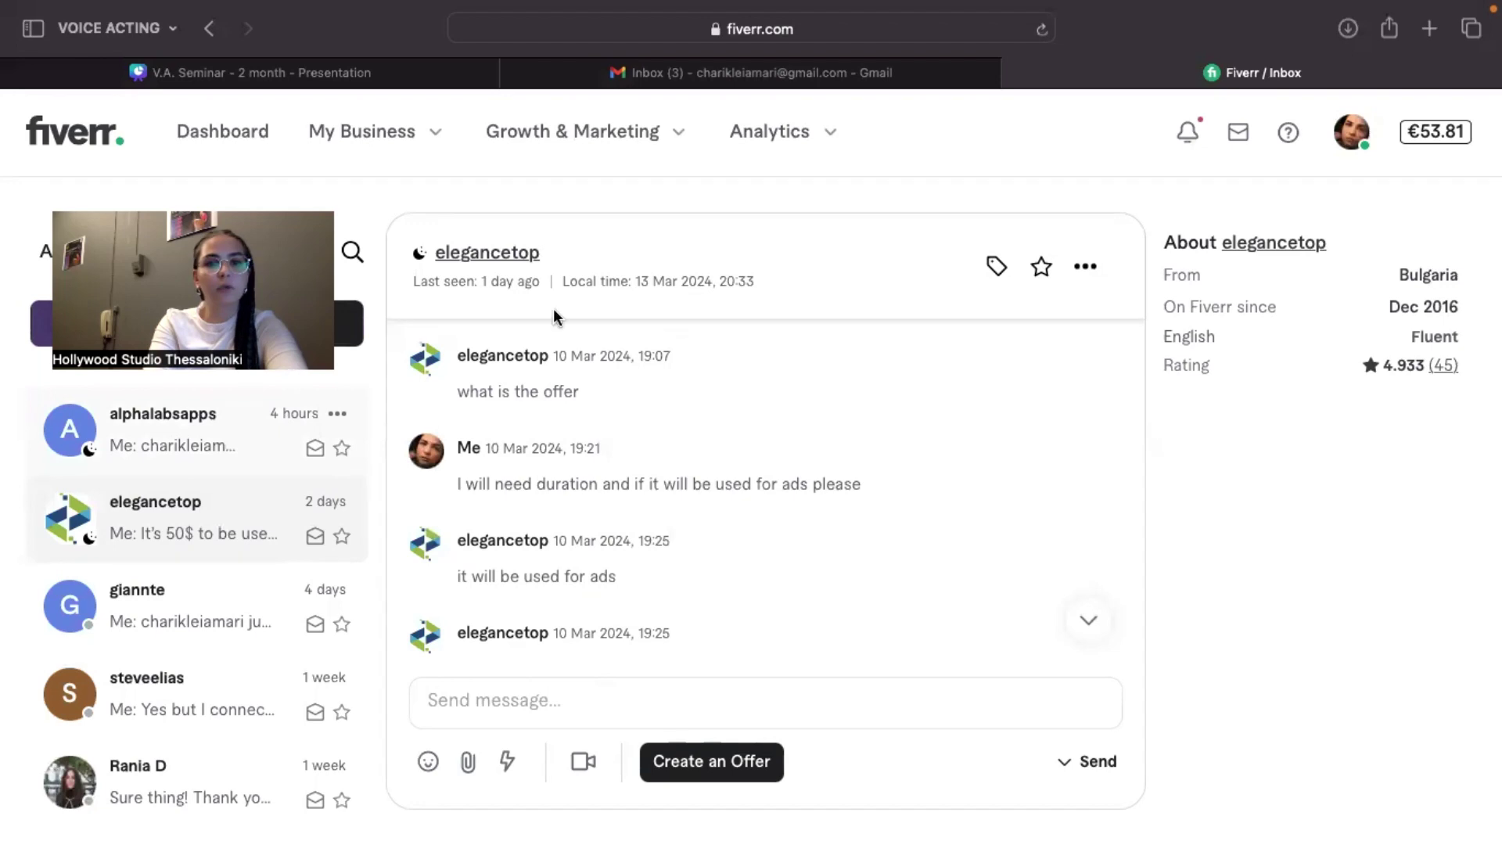
# Open the most recent buyer conversation and review the accepted custom offer for the UGC video
pyautogui.click(205, 423)
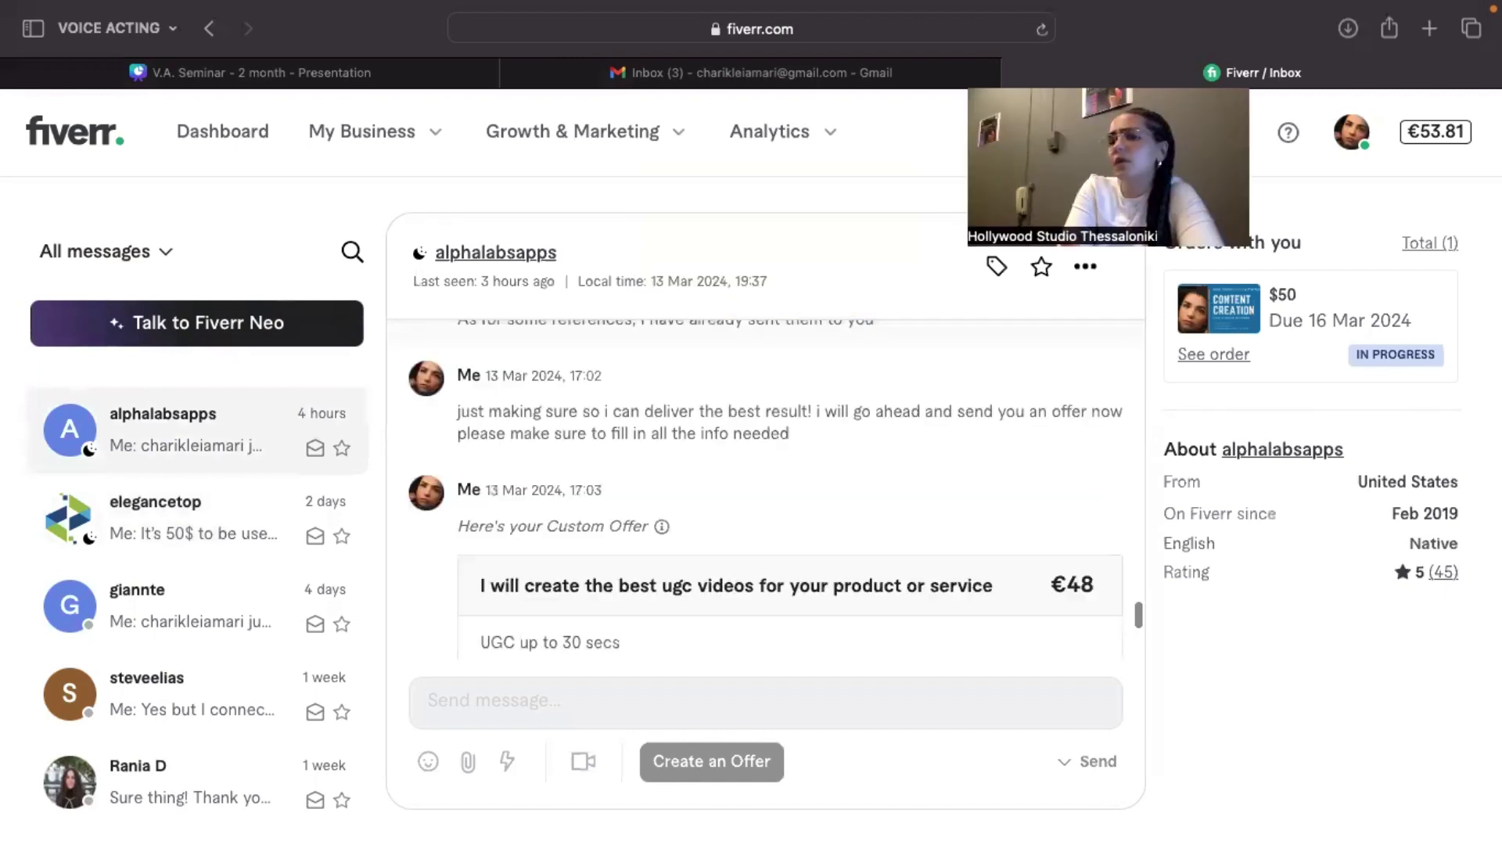
pyautogui.scroll(-2, 482, 566)
pyautogui.scroll(-5, 482, 566)
pyautogui.scroll(2, 482, 566)
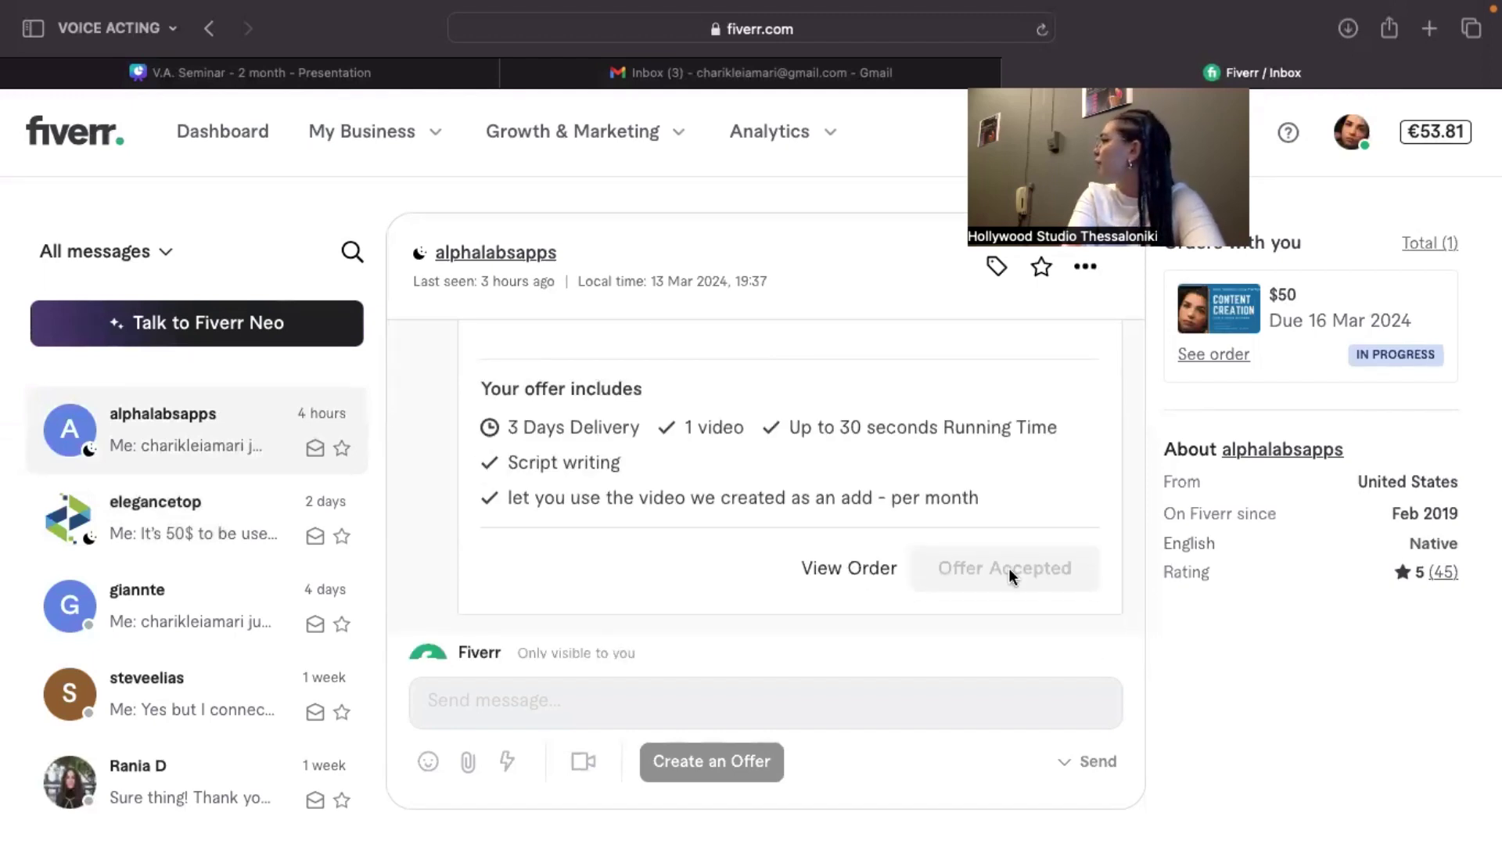
pyautogui.scroll(2, 1008, 568)
# Open the English and Greek female voice over gig for editing from the Gigs page and examine its title, category and search tags
pyautogui.click(421, 237)
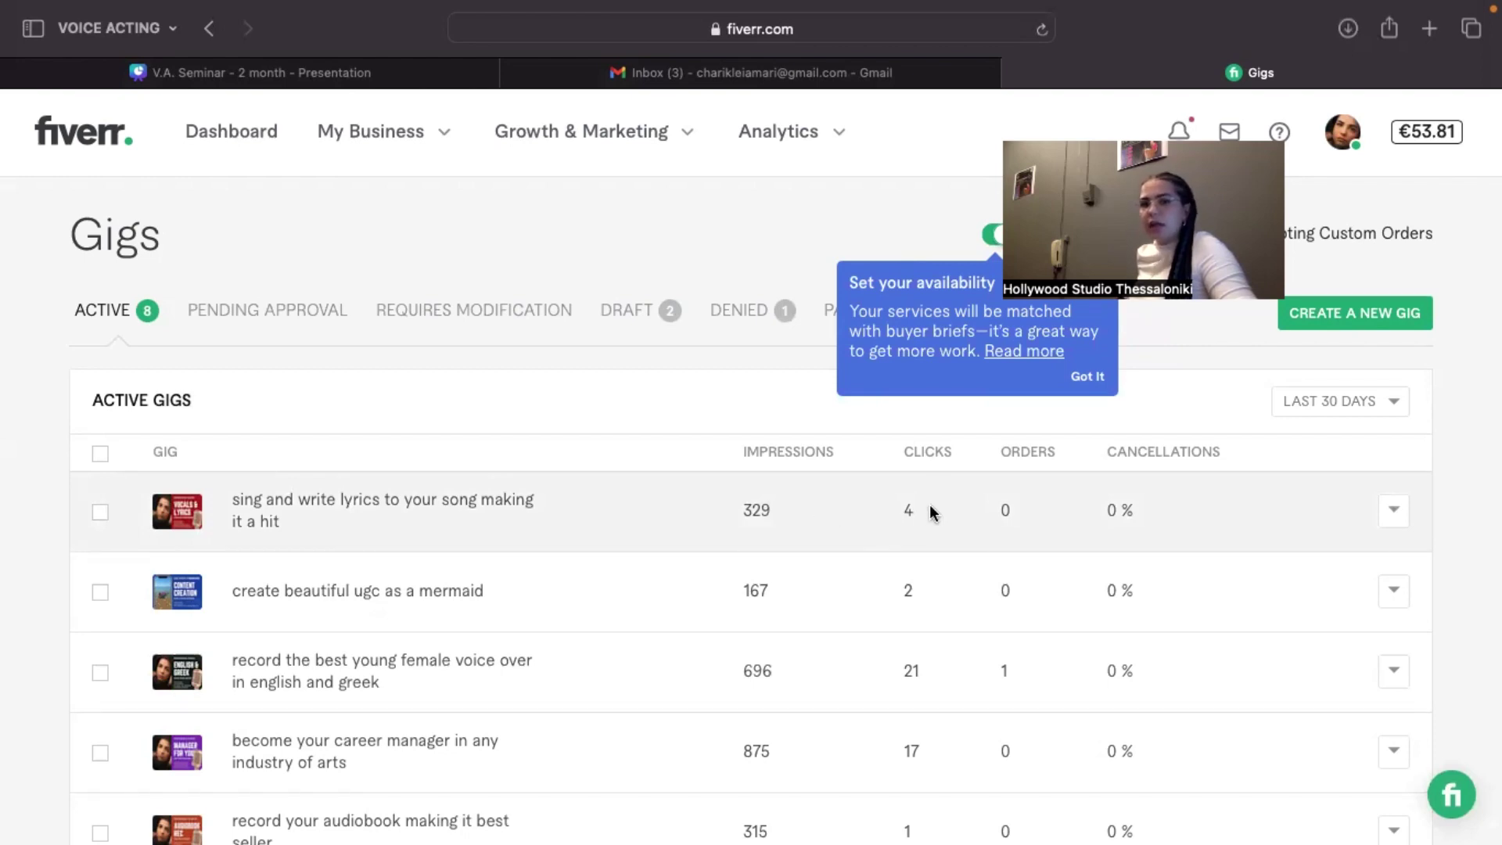
pyautogui.scroll(-1, 1251, 530)
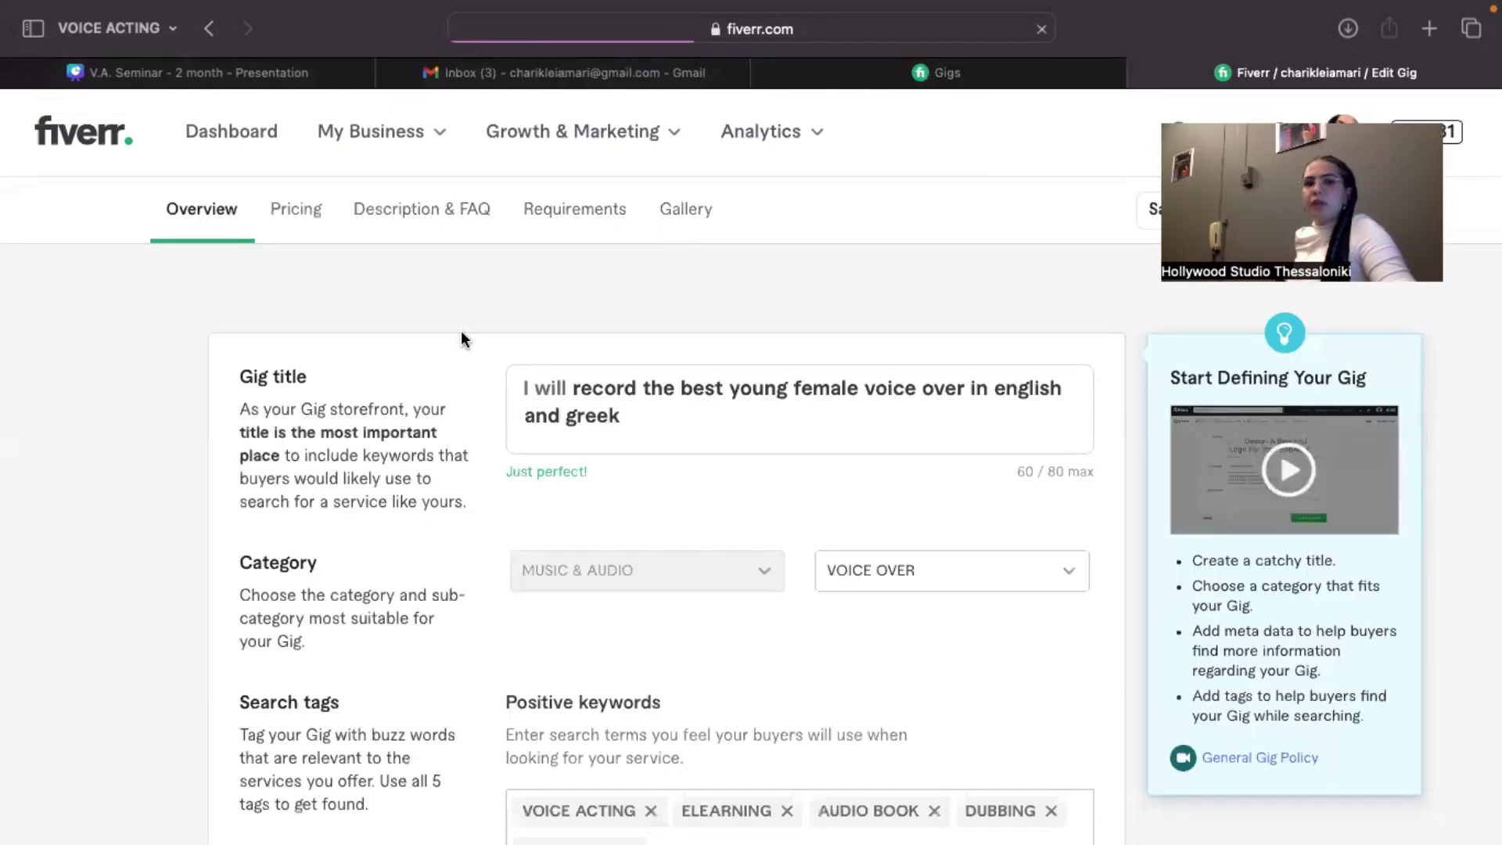
pyautogui.scroll(-5, 461, 335)
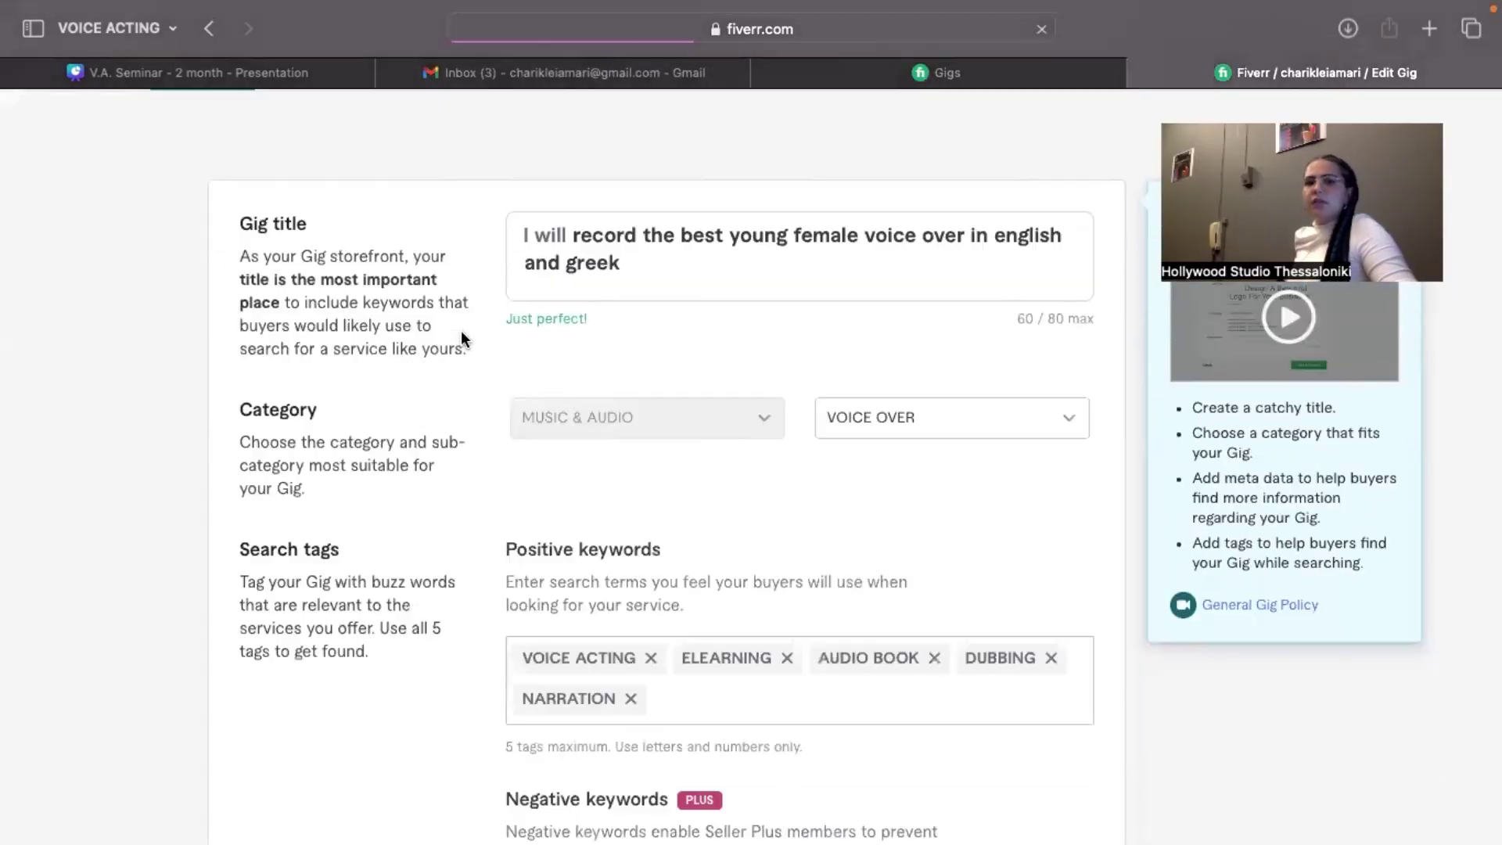
pyautogui.scroll(-2, 461, 340)
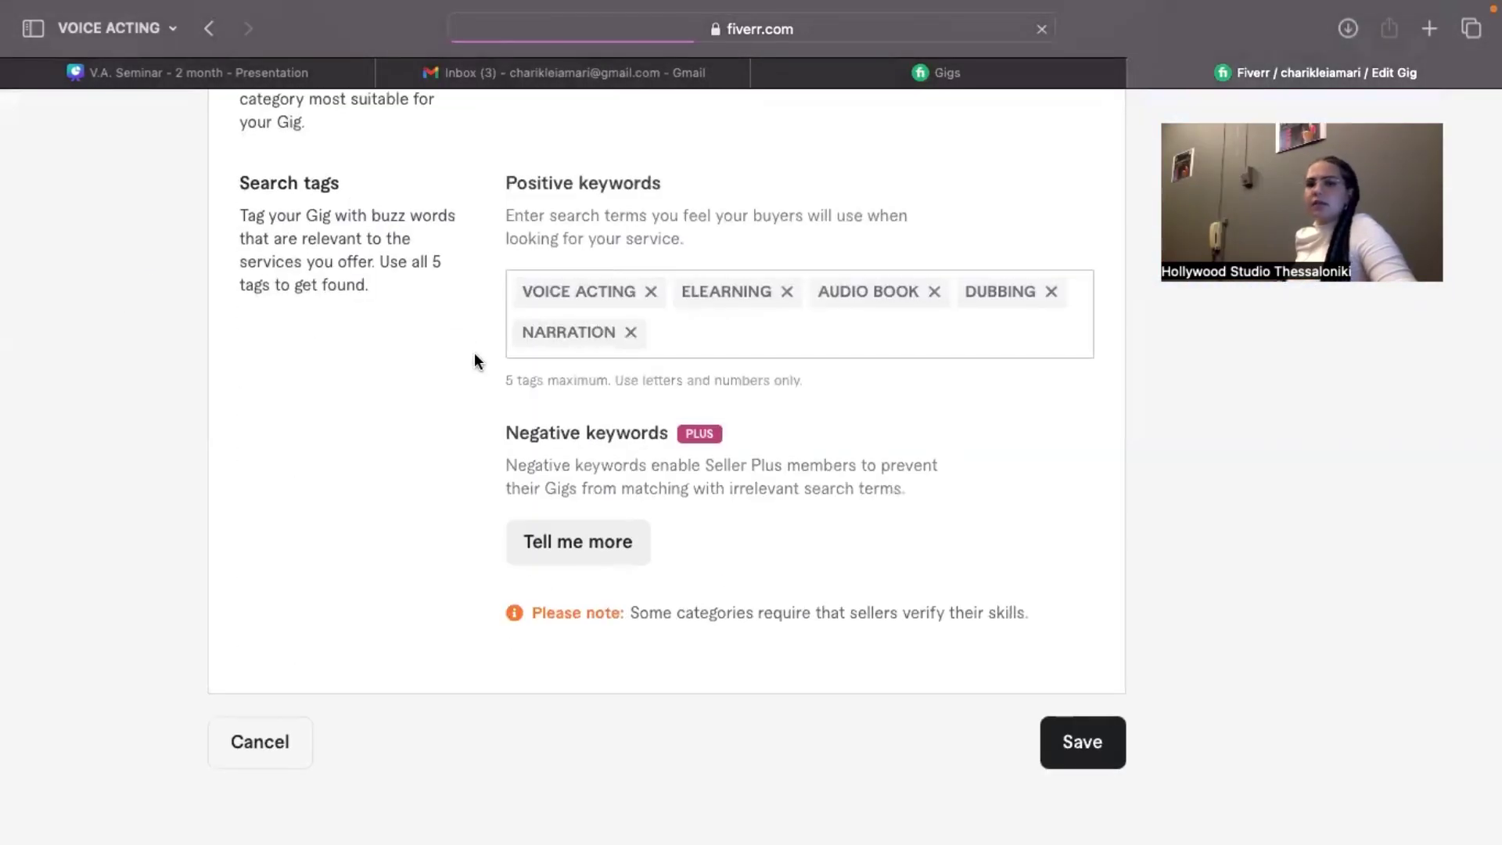
pyautogui.scroll(7, 475, 360)
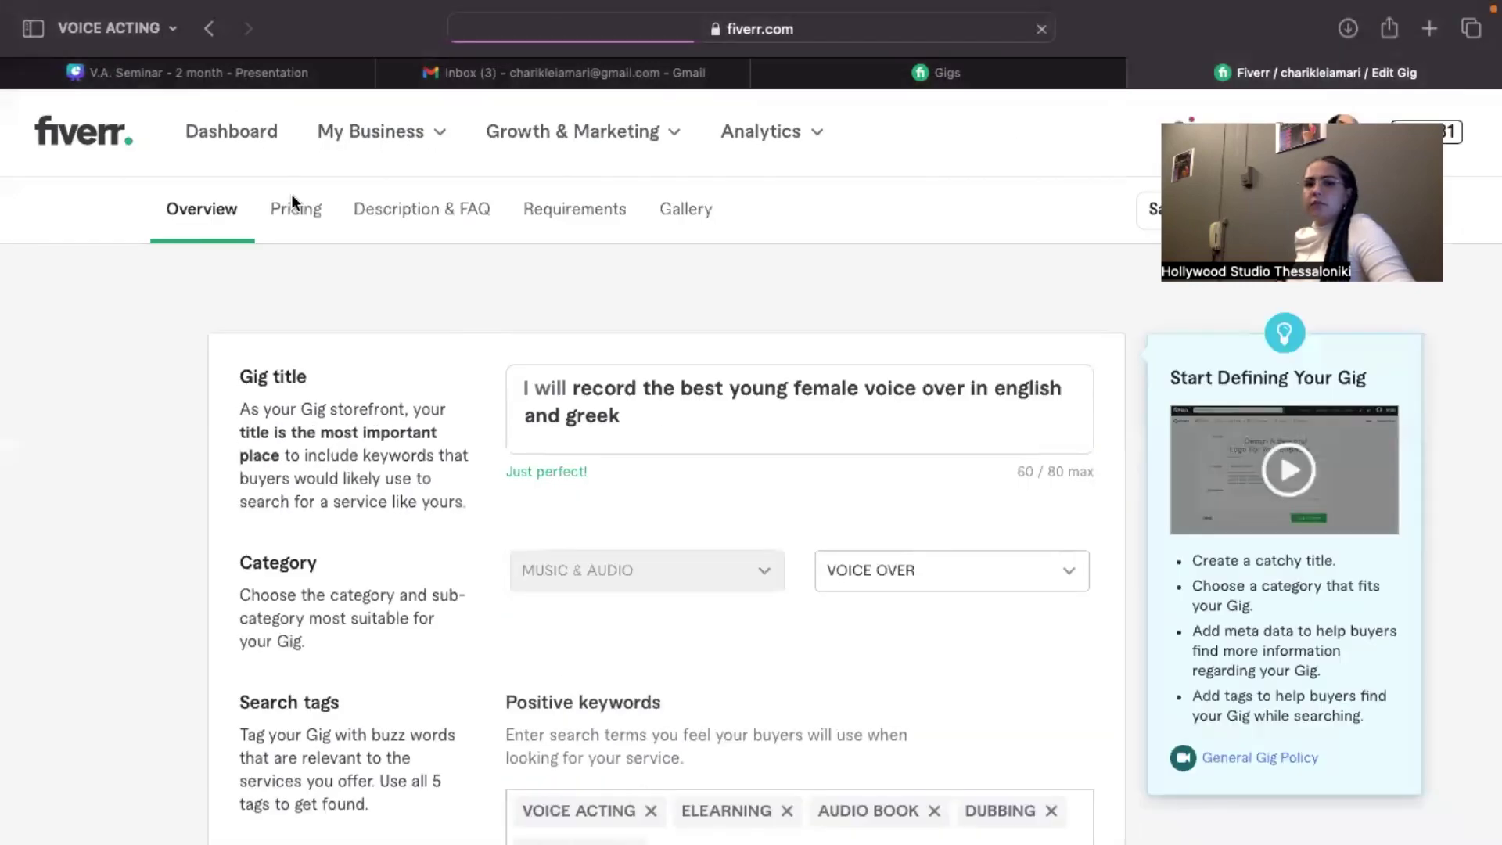
# Open the gig's pricing and examine the basic offer's included words, revisions and price
pyautogui.click(293, 209)
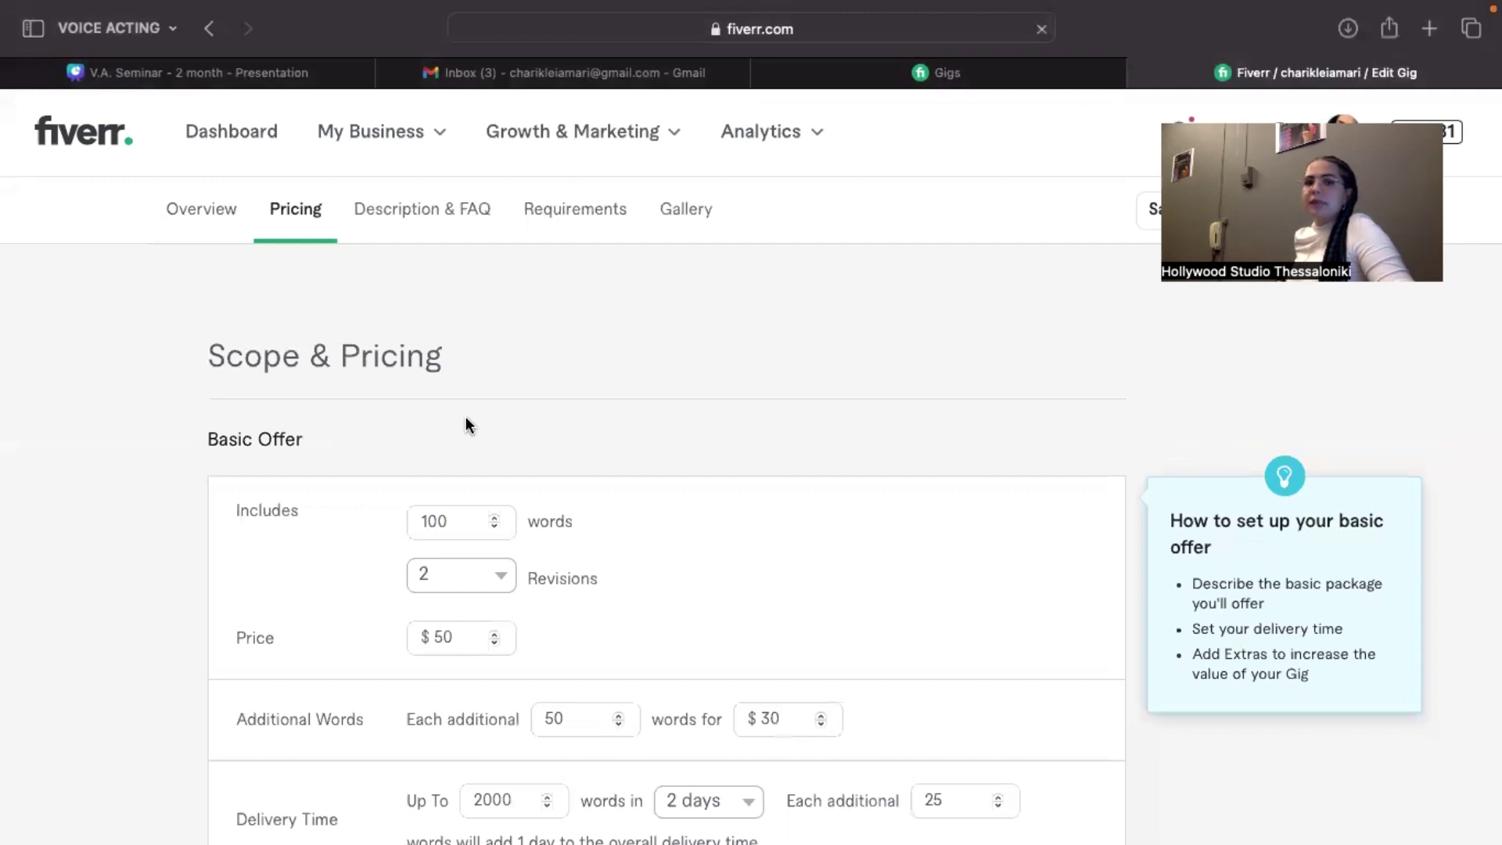
pyautogui.scroll(-2, 470, 426)
pyautogui.moveTo(344, 387)
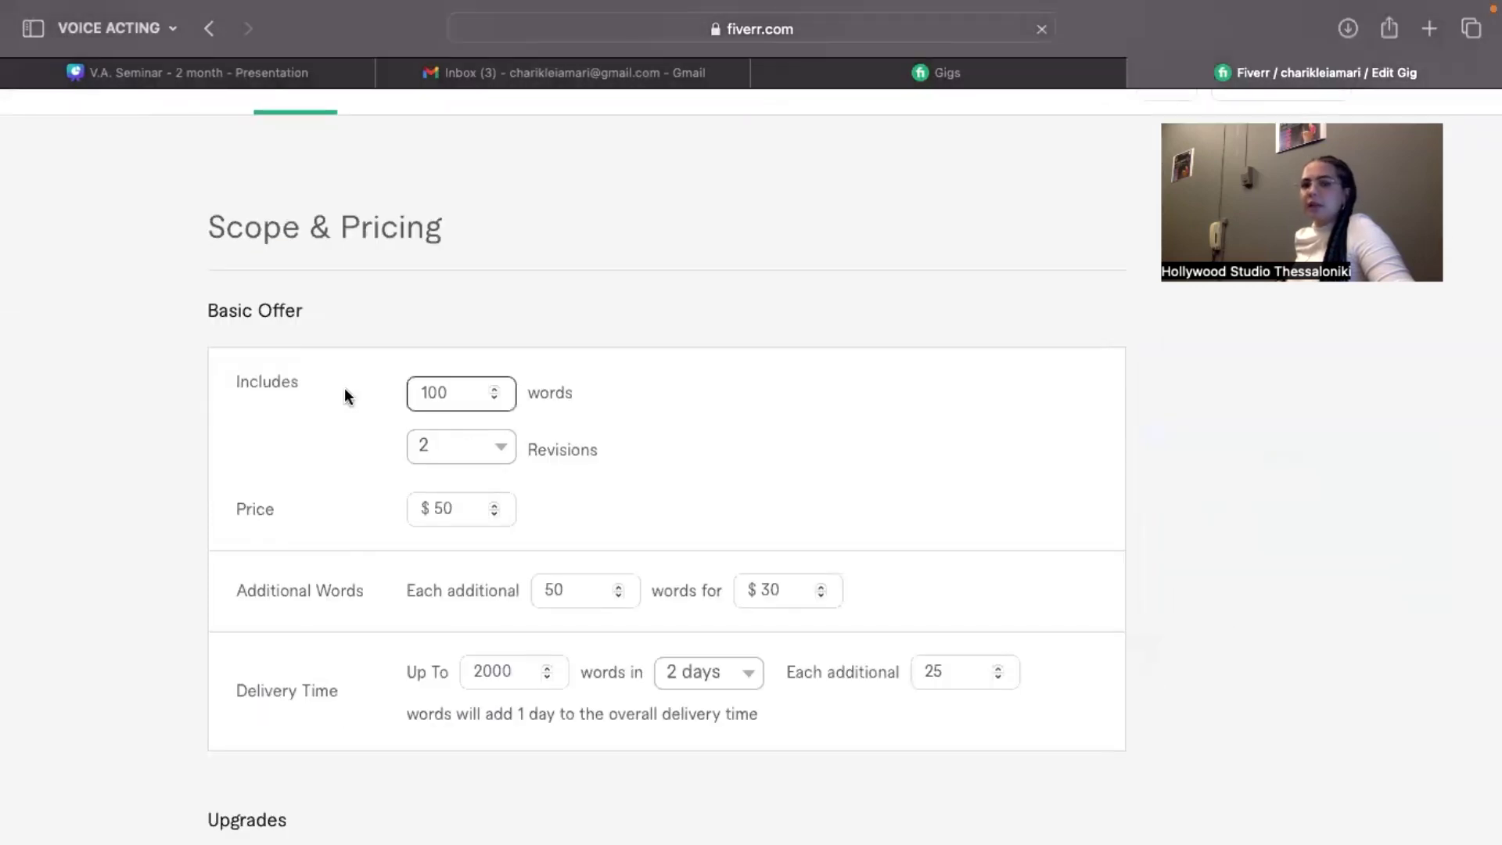
pyautogui.scroll(-2, 344, 387)
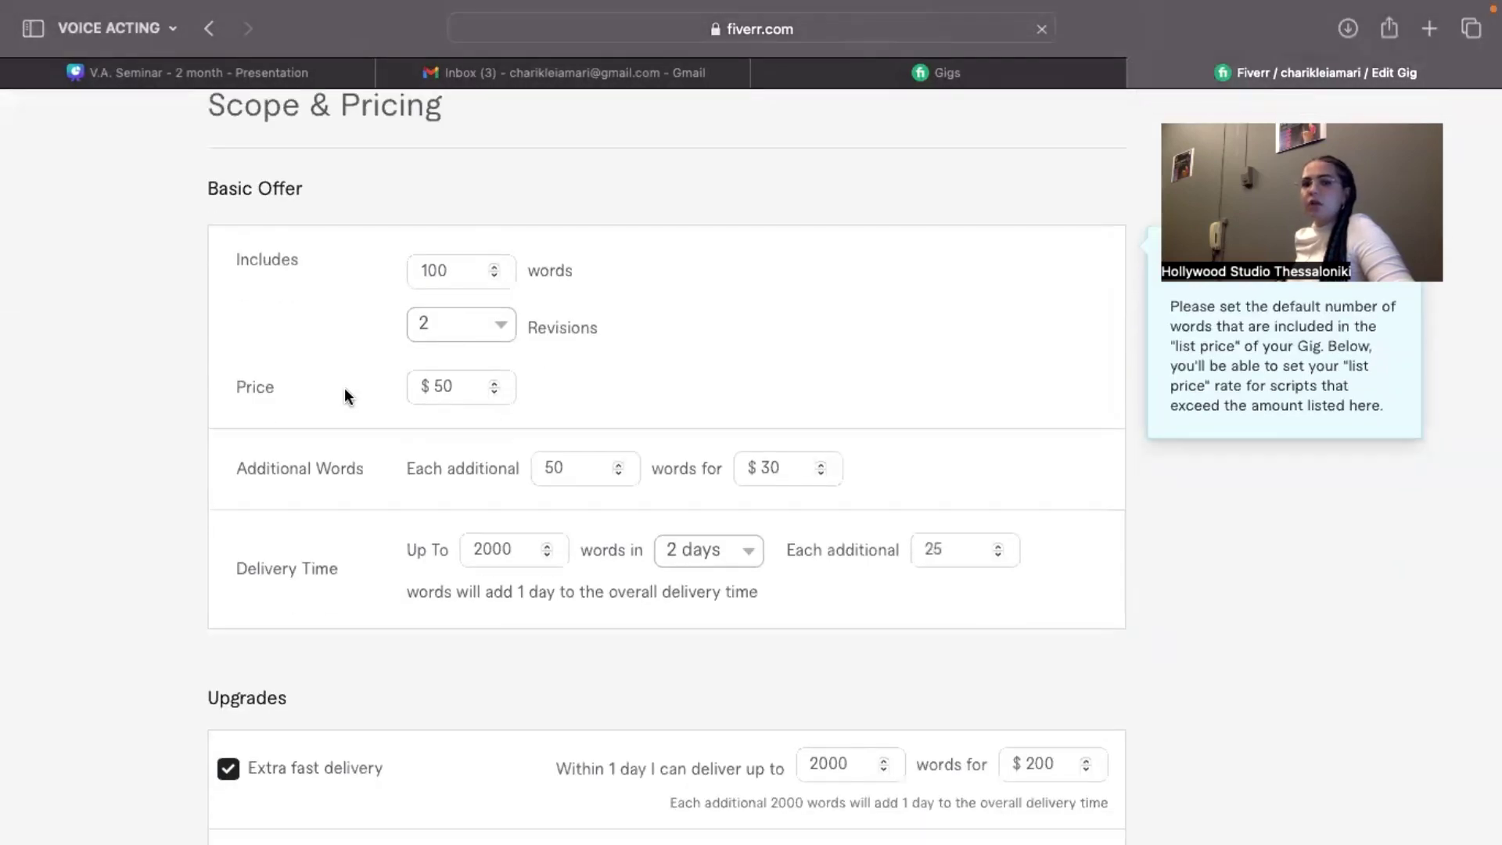
pyautogui.click(476, 332)
pyautogui.click(469, 383)
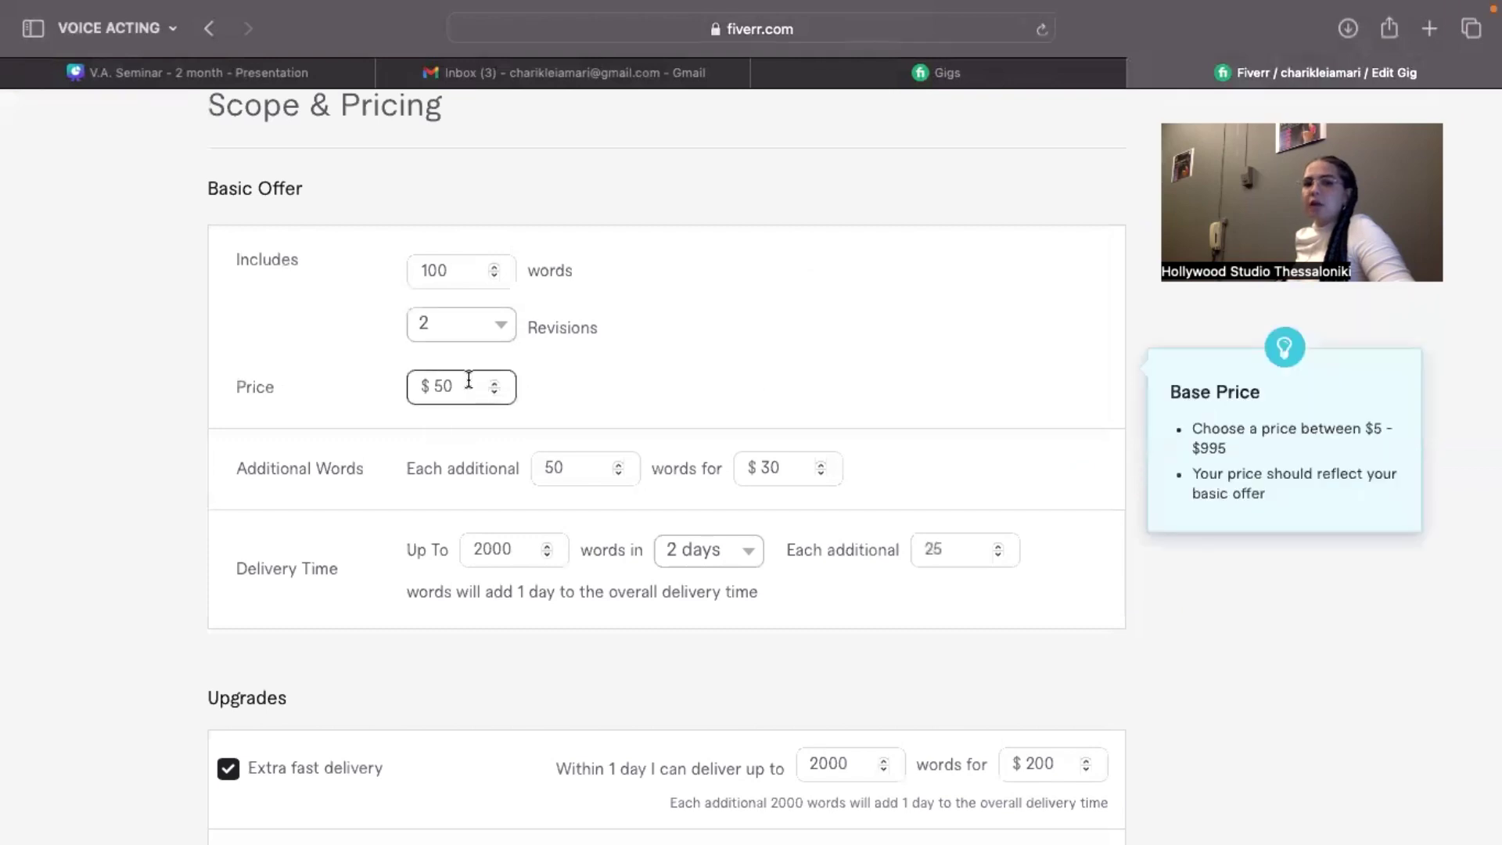
# Examine the gig's rate for additional words and its delivery time settings
pyautogui.scroll(-2, 468, 380)
pyautogui.click(618, 344)
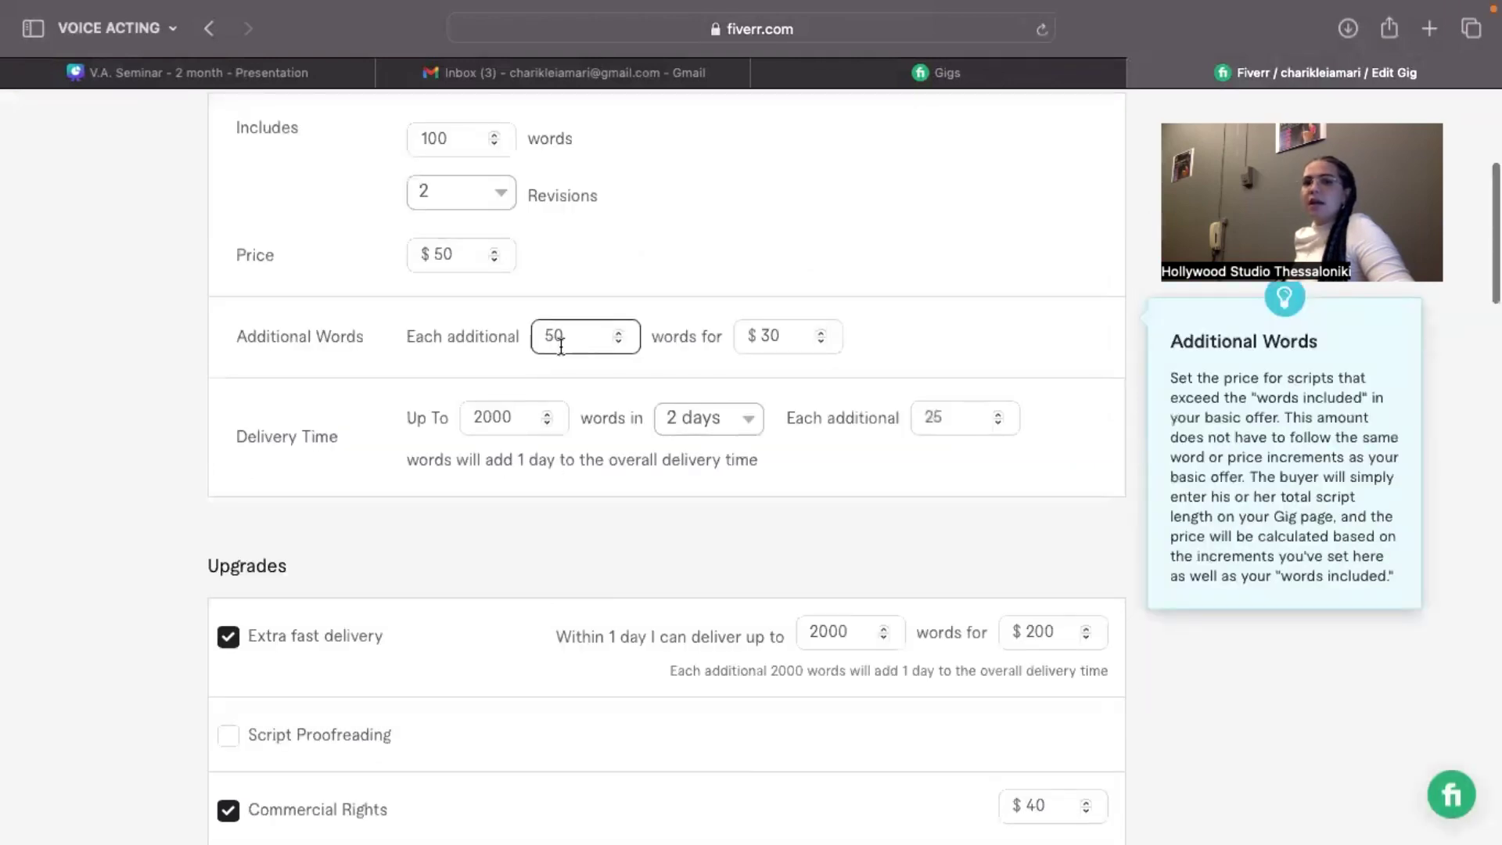
pyautogui.click(780, 339)
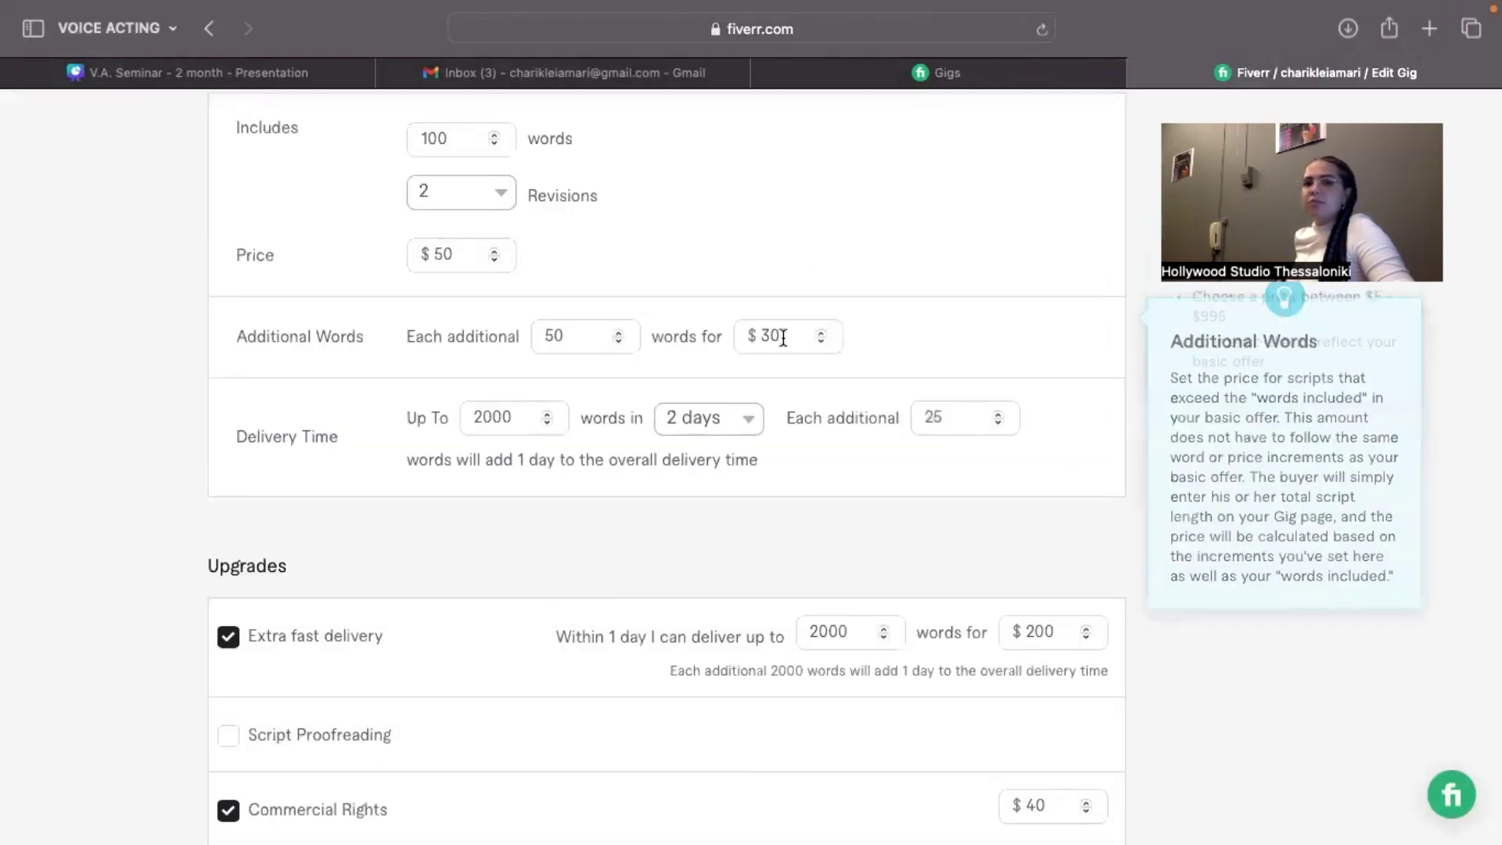
pyautogui.scroll(-2, 781, 339)
pyautogui.click(497, 270)
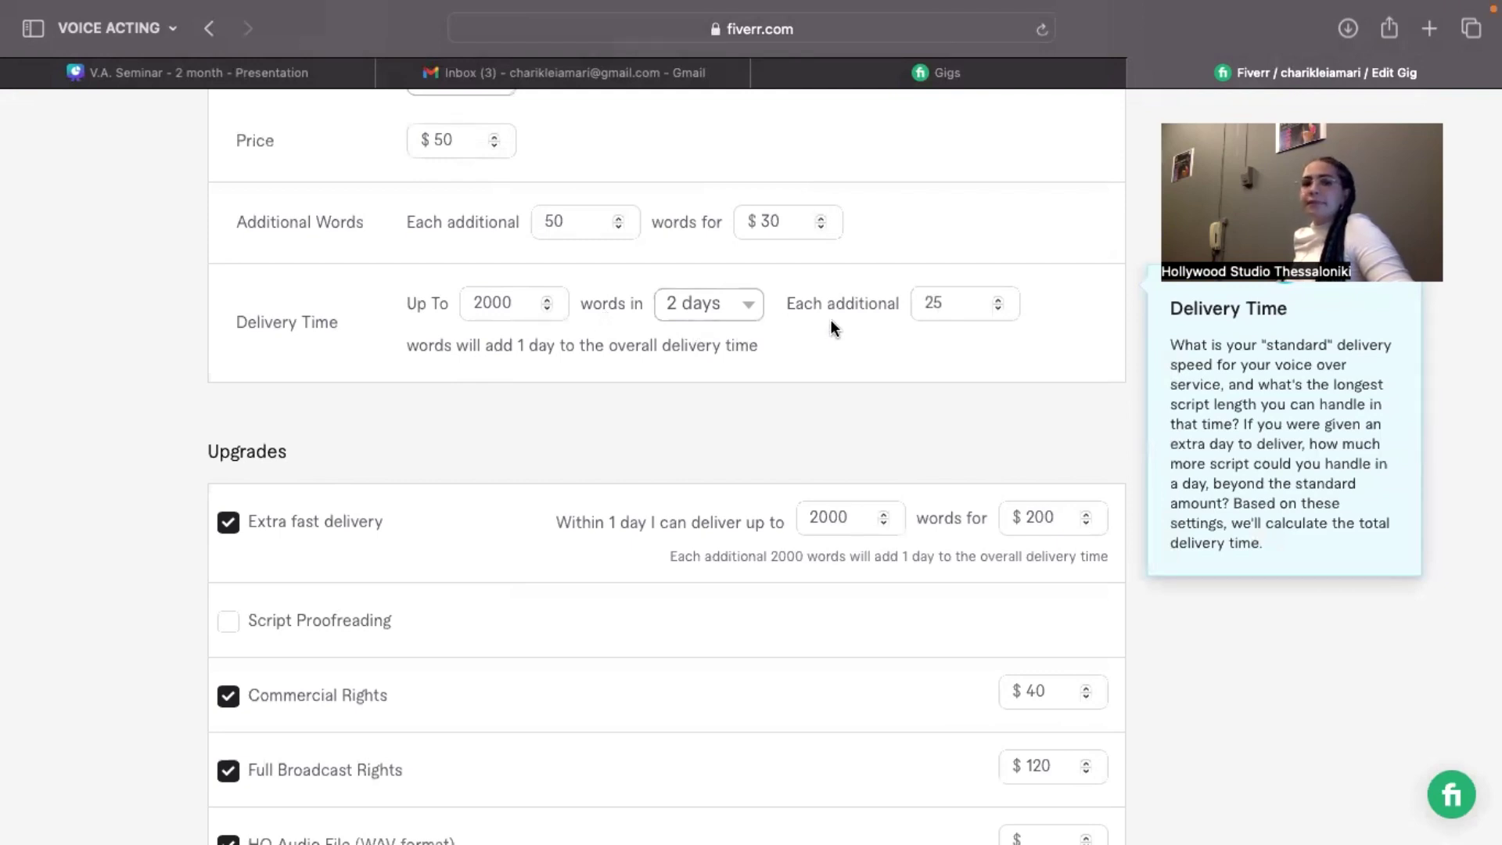
pyautogui.scroll(-1, 834, 328)
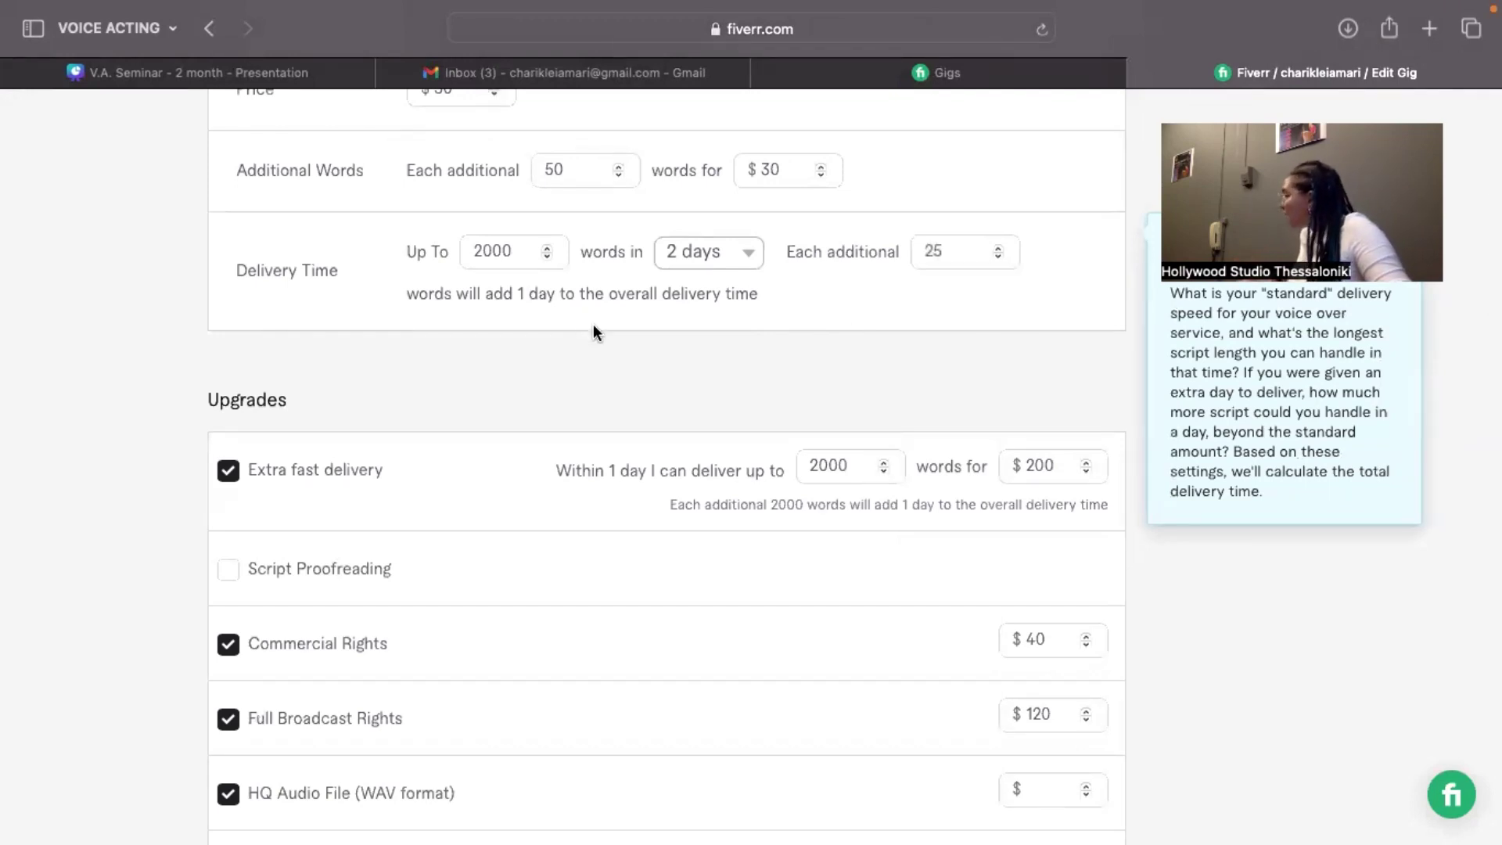
# Examine the gig's priced upgrades, from extra fast delivery and usage rights to audio sync, split files and additional revisions
pyautogui.scroll(-4, 593, 331)
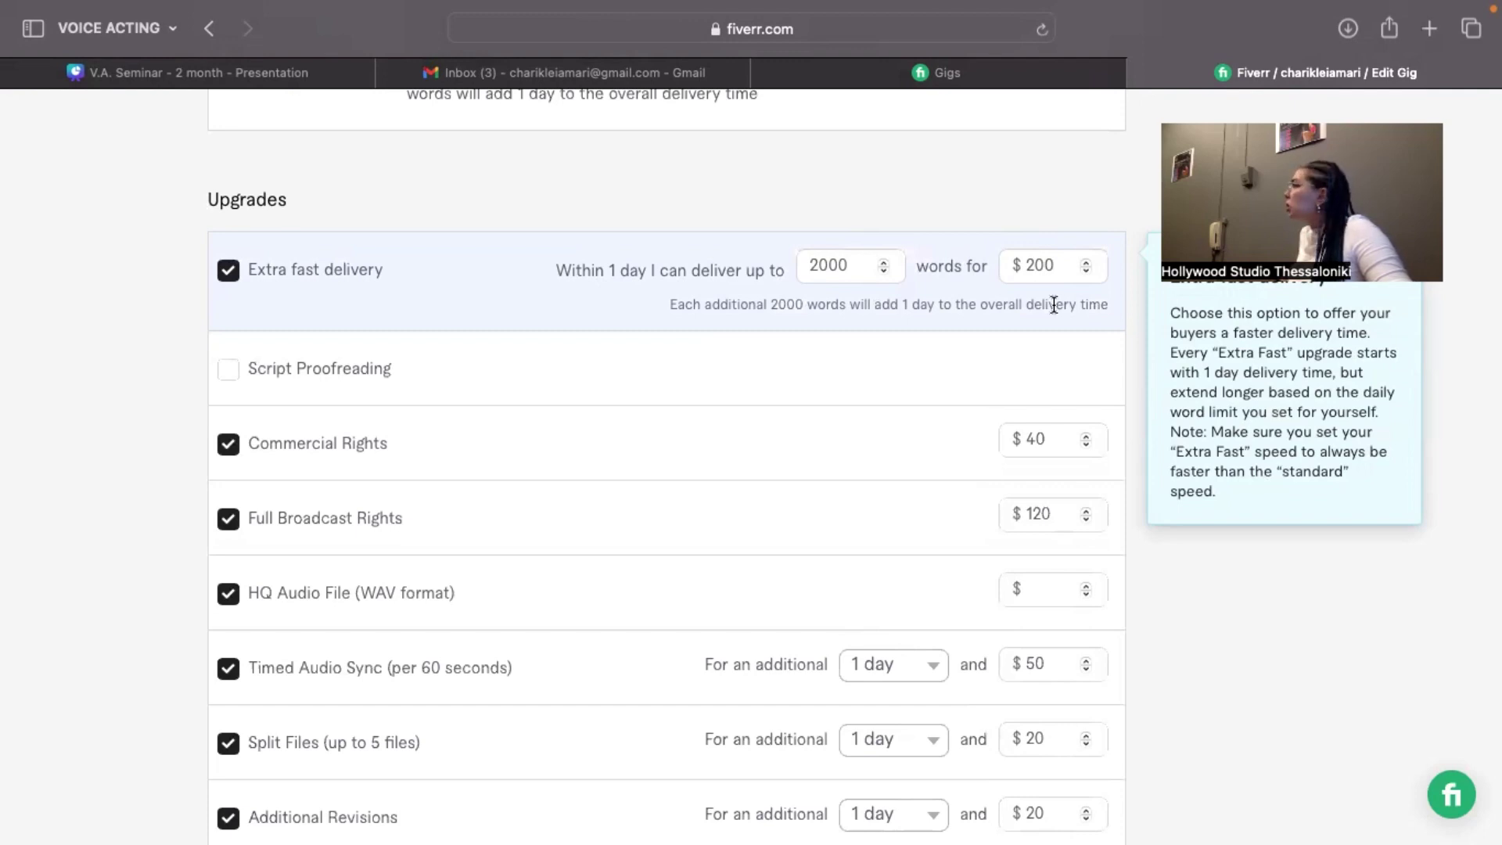
pyautogui.scroll(-1, 1053, 303)
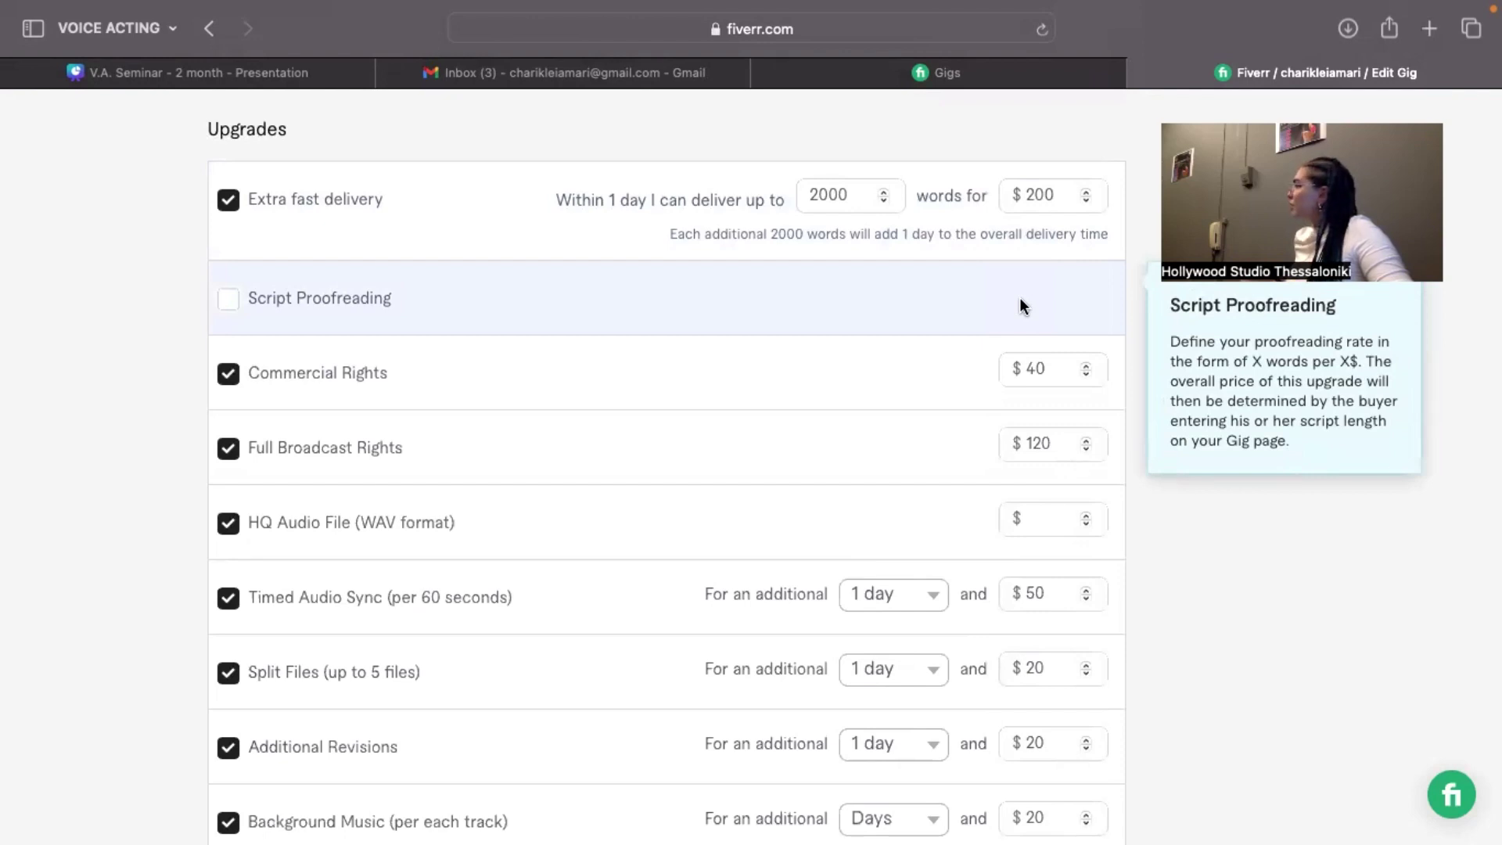
pyautogui.scroll(-1, 1021, 299)
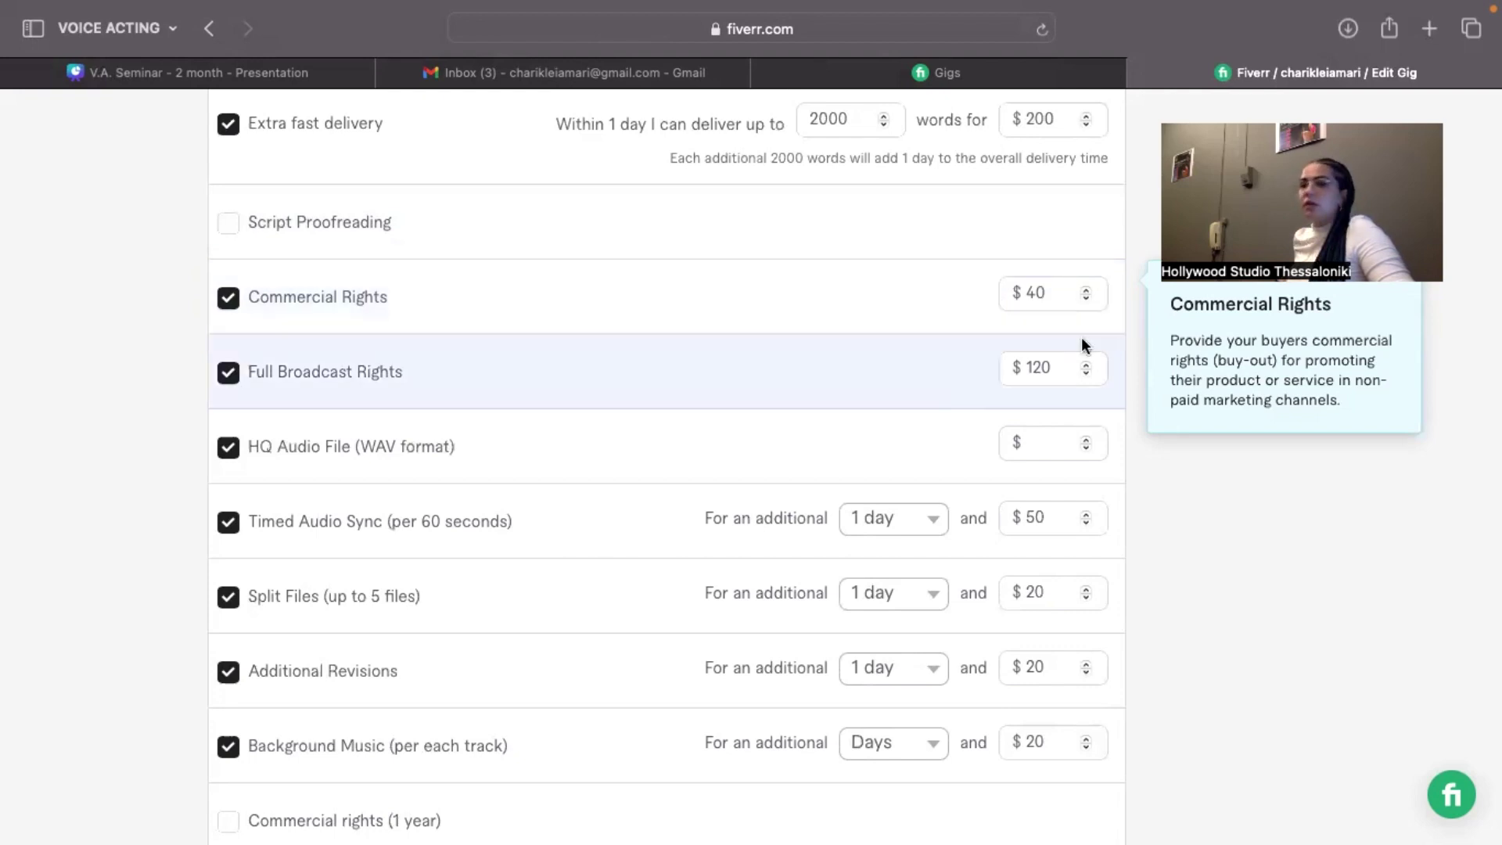
pyautogui.click(1005, 369)
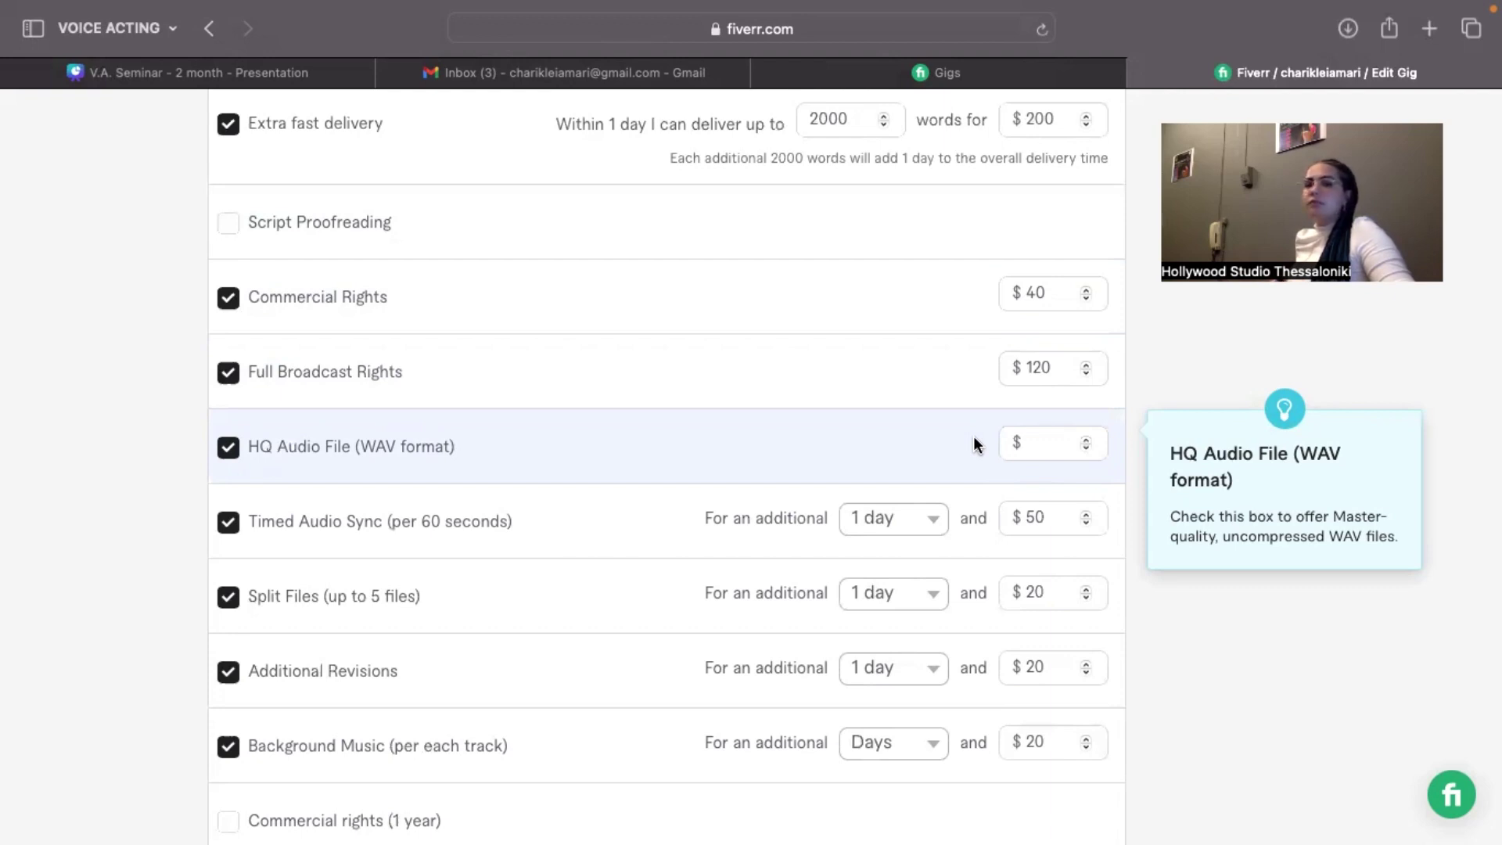
pyautogui.scroll(-3, 507, 375)
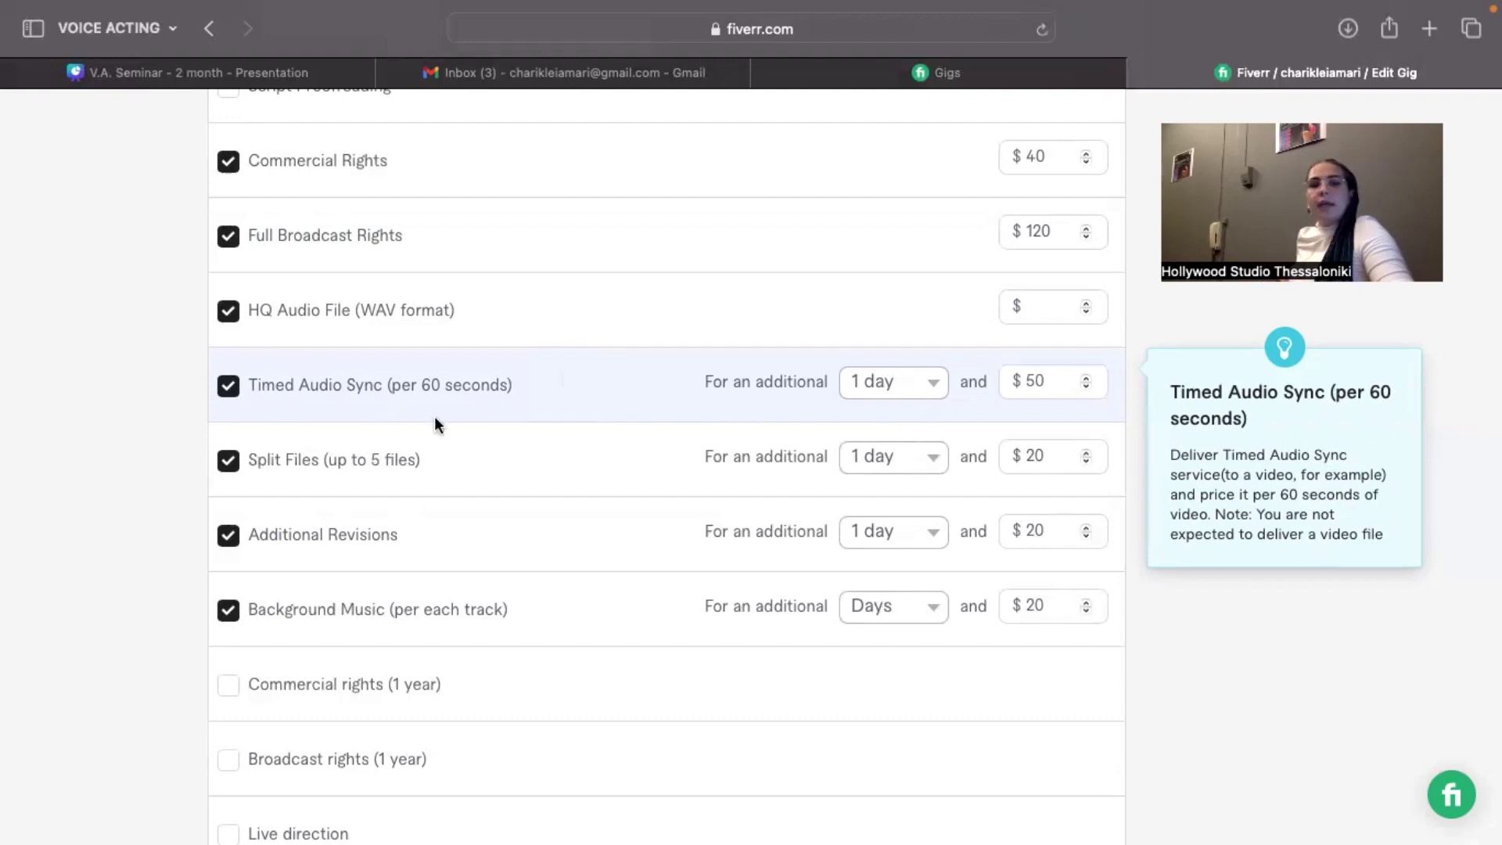
pyautogui.scroll(-3, 457, 429)
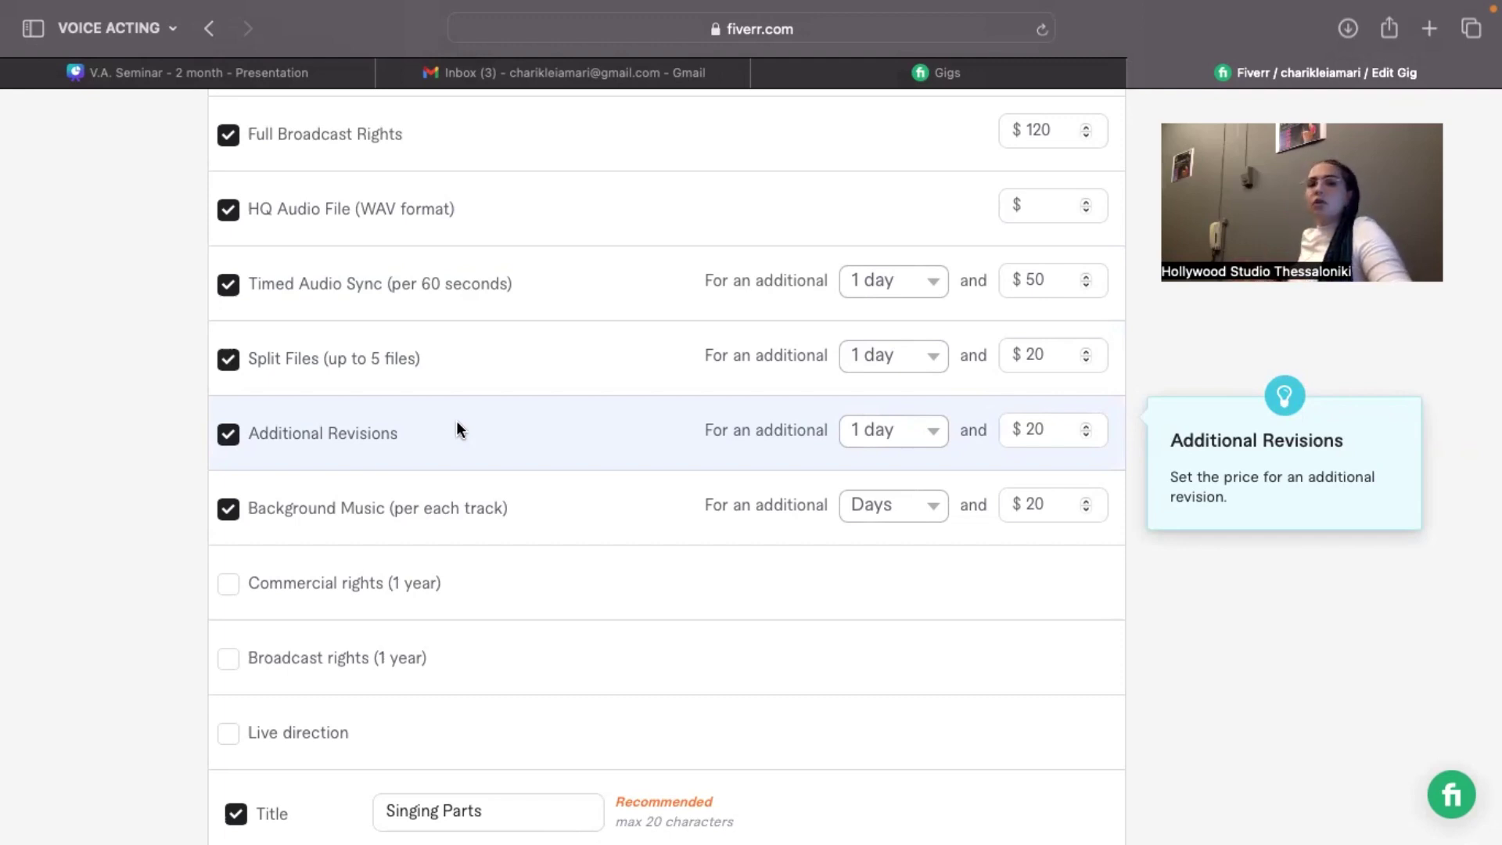
pyautogui.scroll(-1, 457, 420)
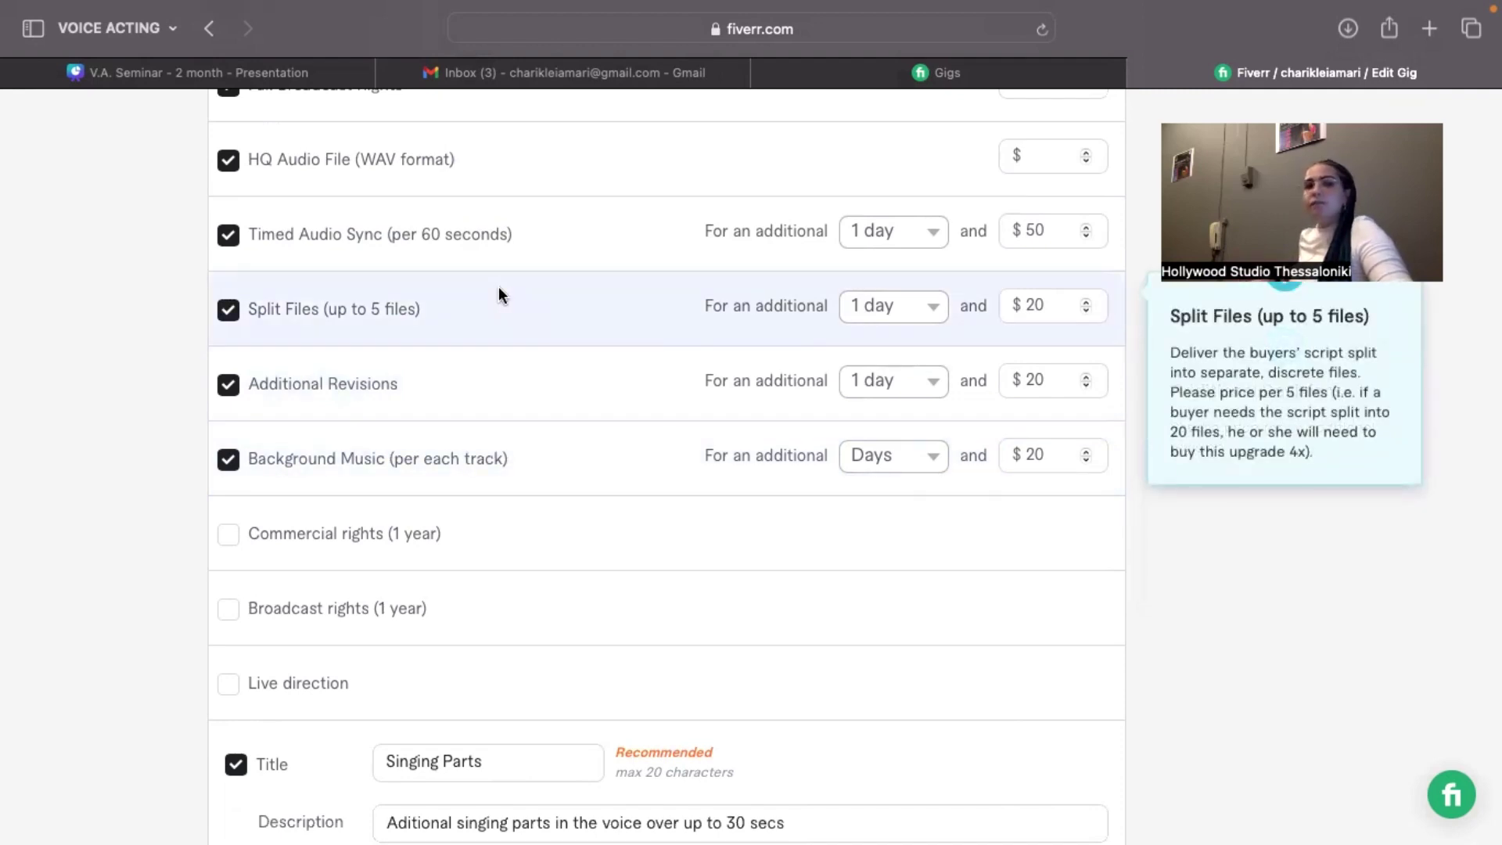
# Examine the custom gig extras for singing parts, lyrics and IVR systems, and the subscription discounts
pyautogui.scroll(-3, 1081, 368)
pyautogui.scroll(-8, 1082, 364)
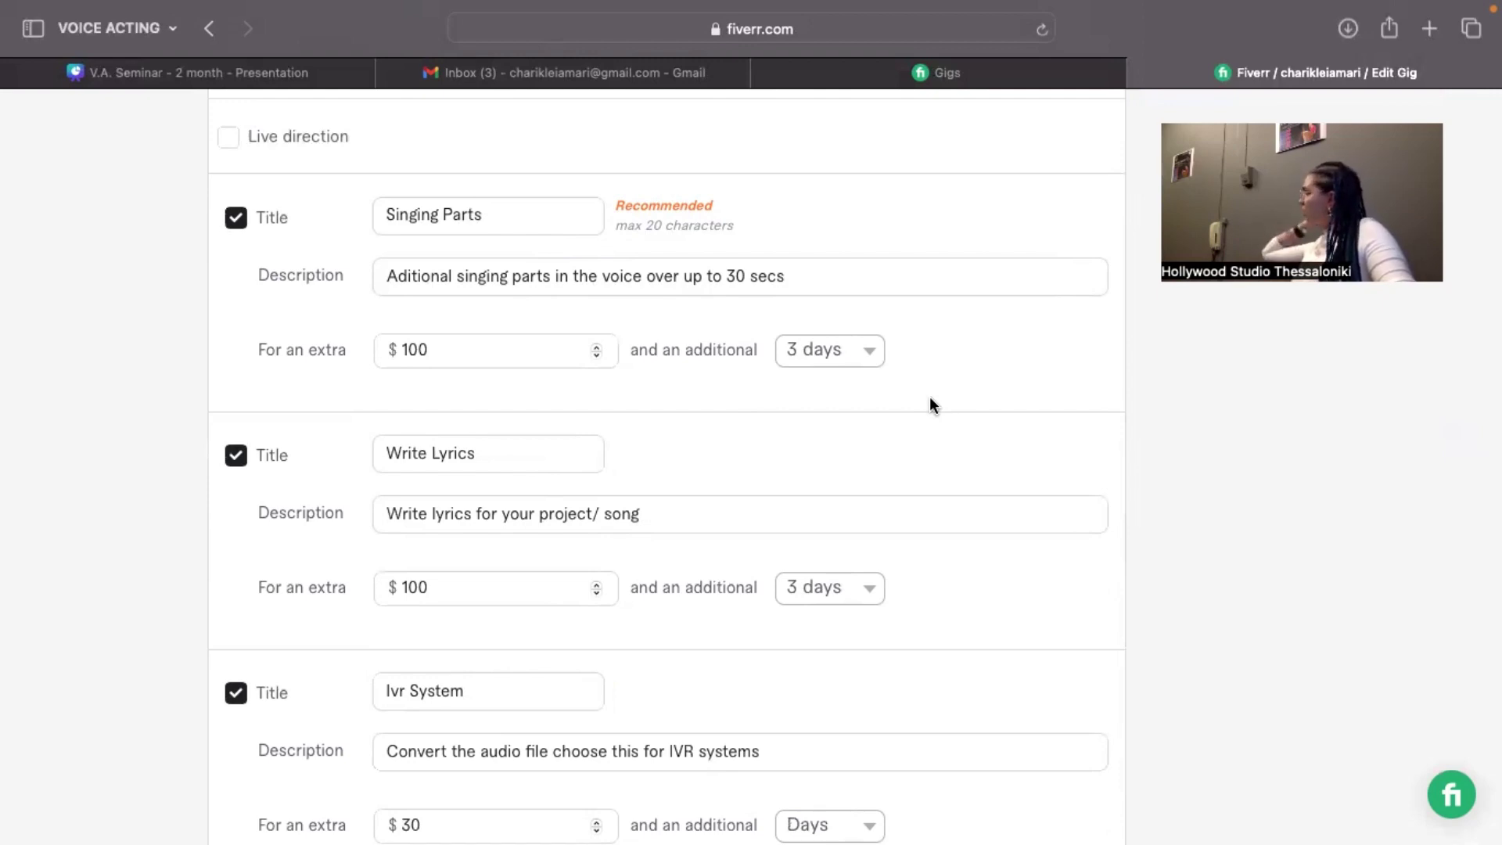
pyautogui.scroll(-3, 929, 396)
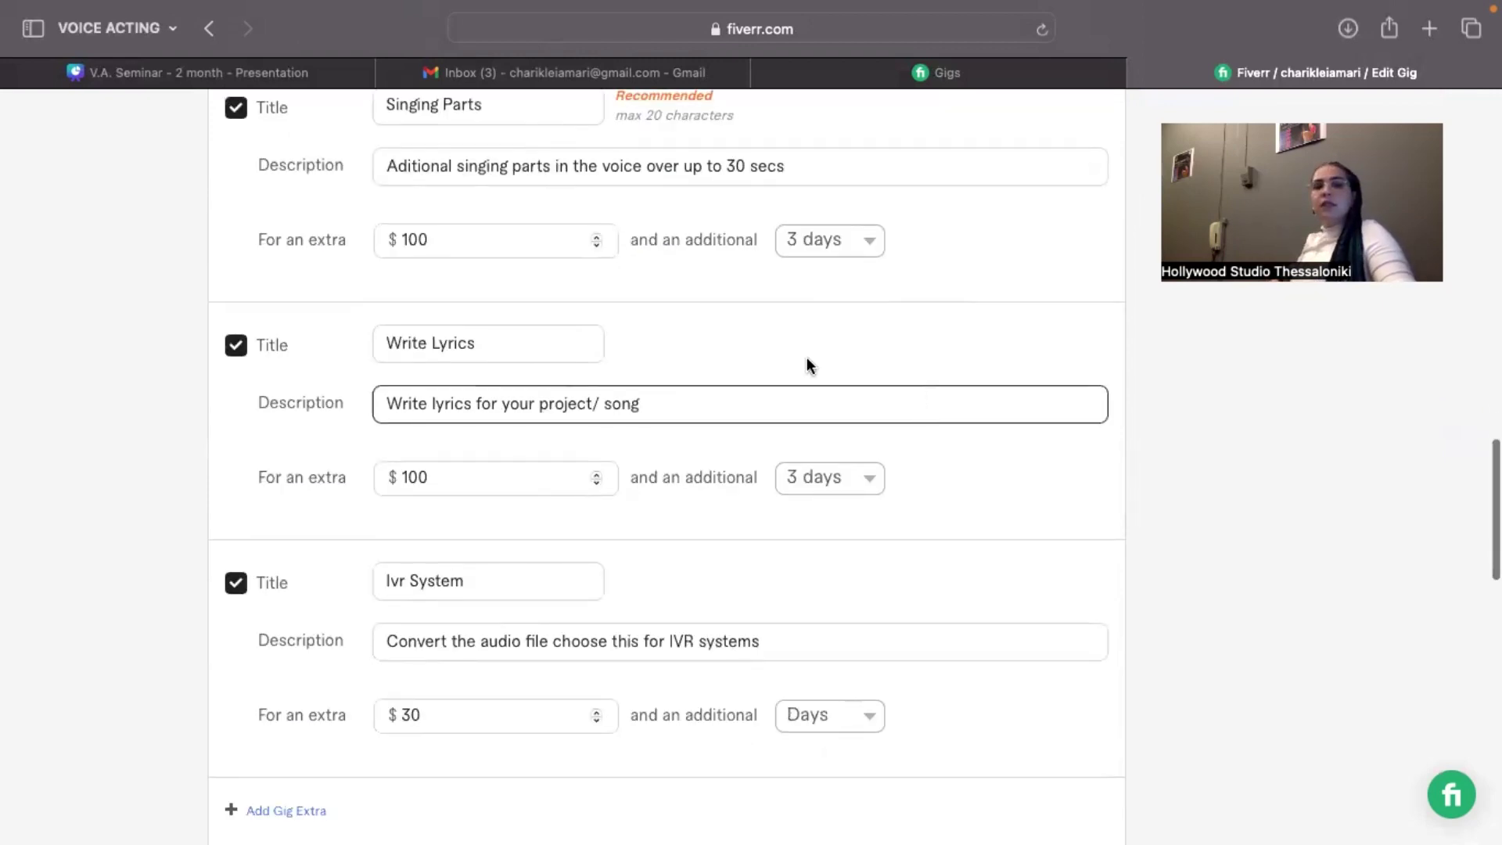
pyautogui.scroll(-3, 718, 319)
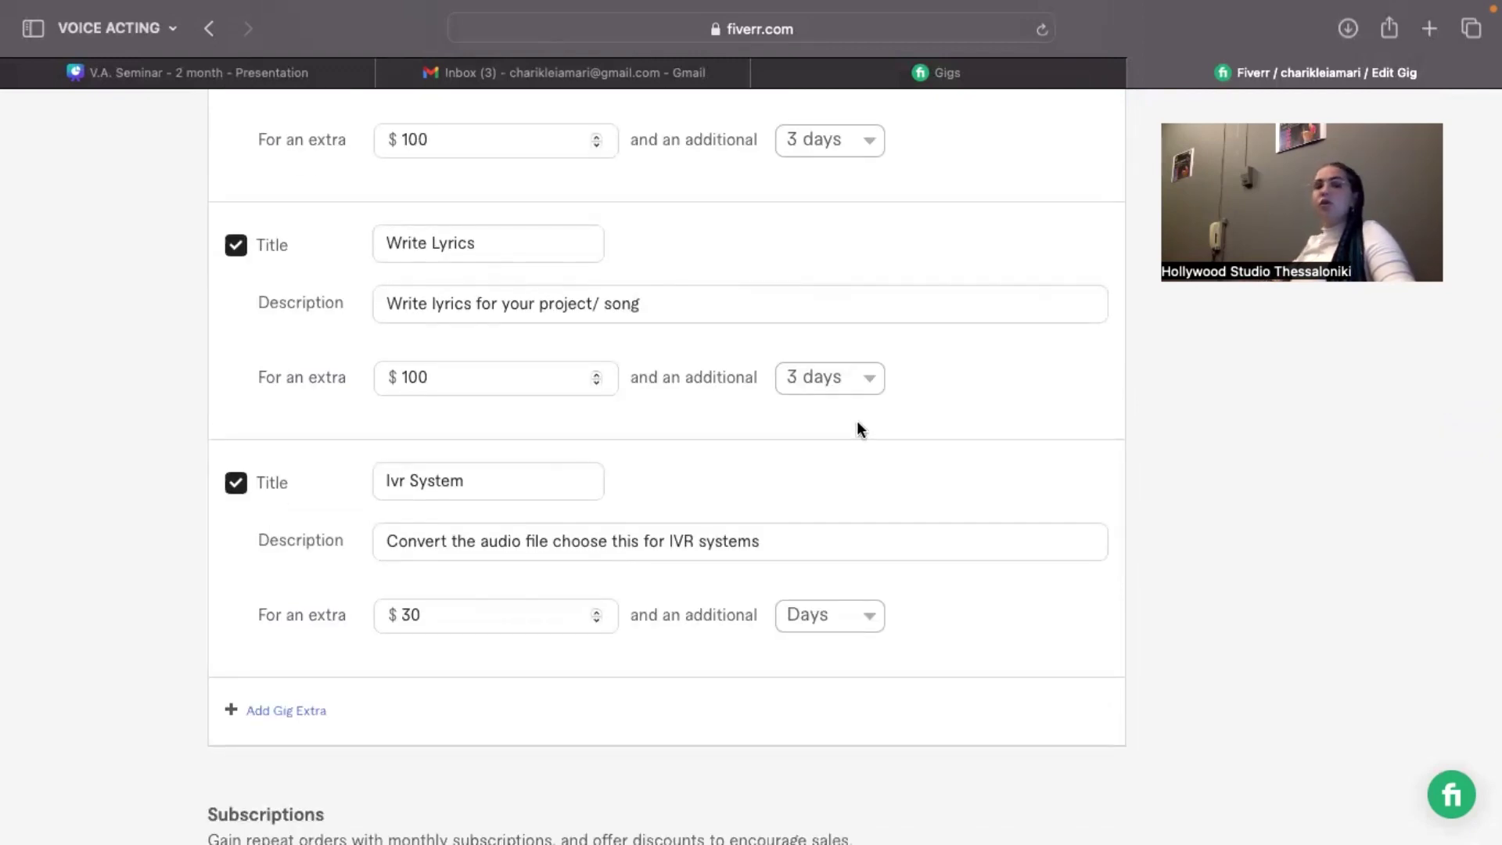
pyautogui.scroll(-2, 857, 422)
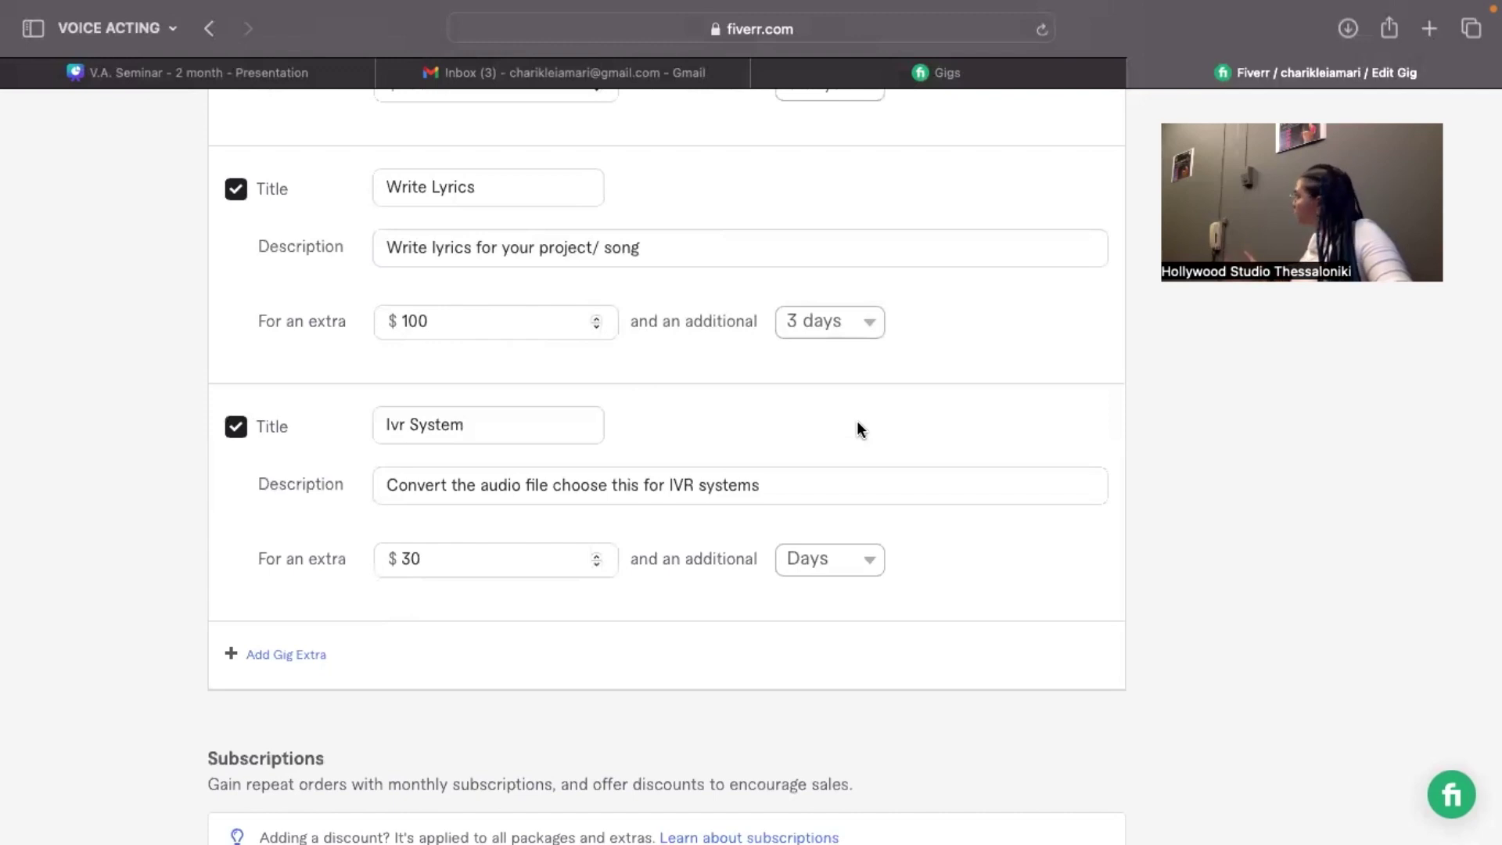
pyautogui.moveTo(857, 421); pyautogui.dragTo(1382, 564)
pyautogui.click(1382, 563)
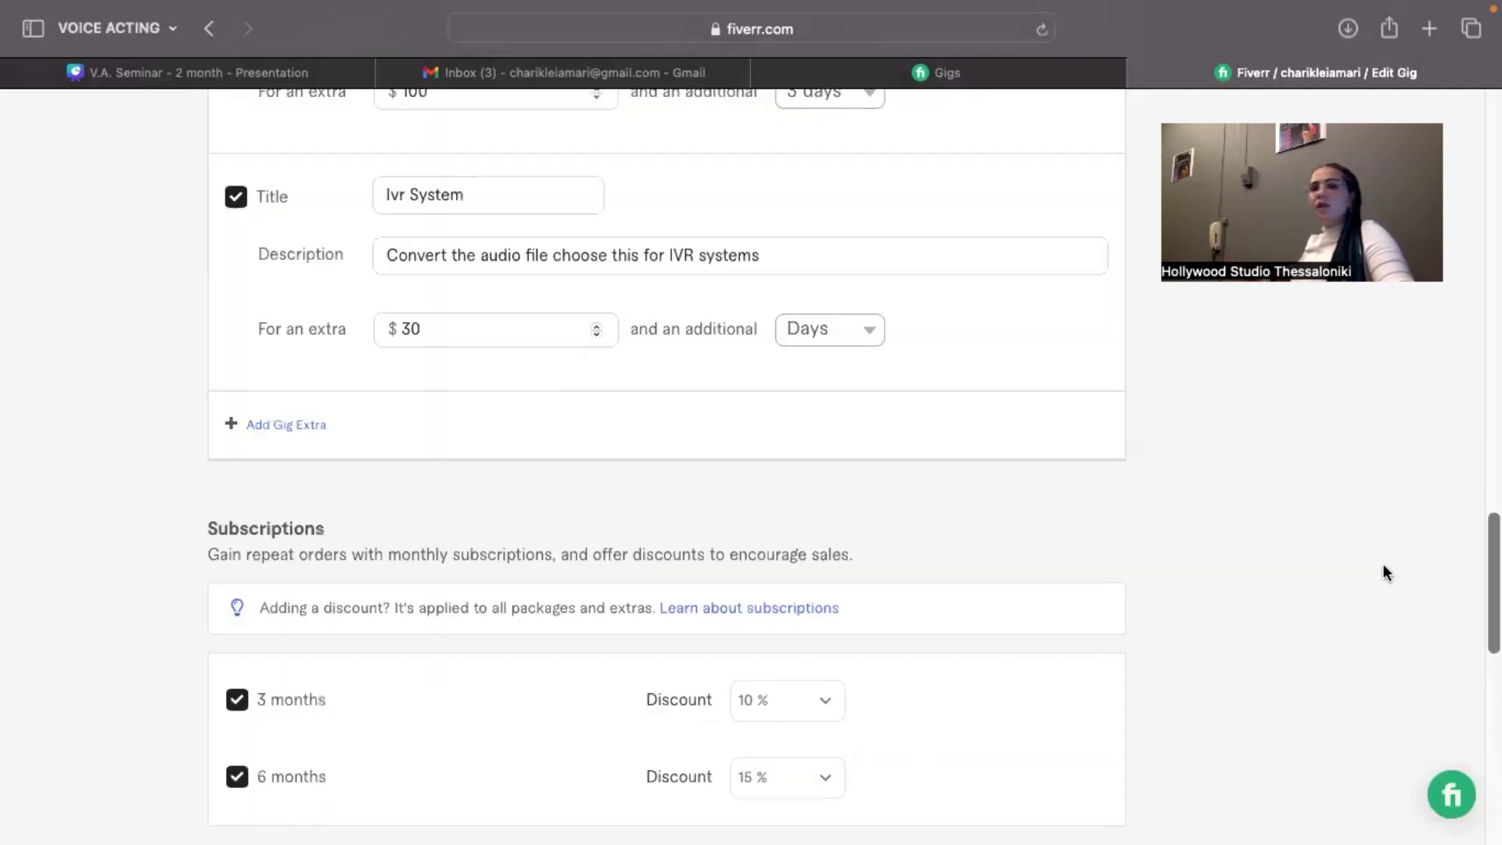
# Open the gig's description and read it through, from the introduction and reasons to choose the seller to experience and work samples
pyautogui.scroll(20, 1383, 563)
pyautogui.click(460, 205)
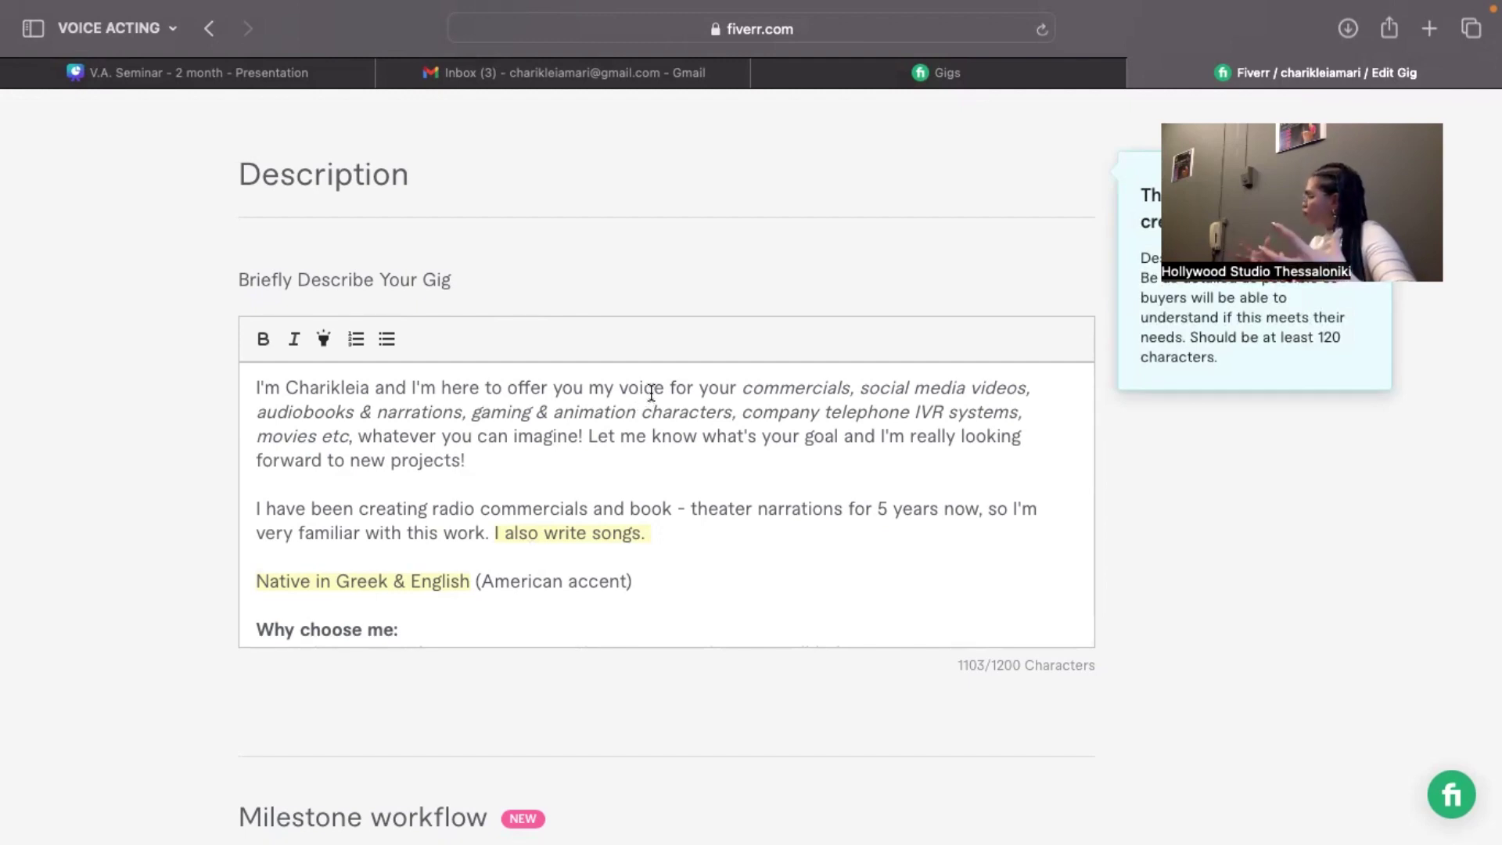
pyautogui.scroll(-2, 651, 392)
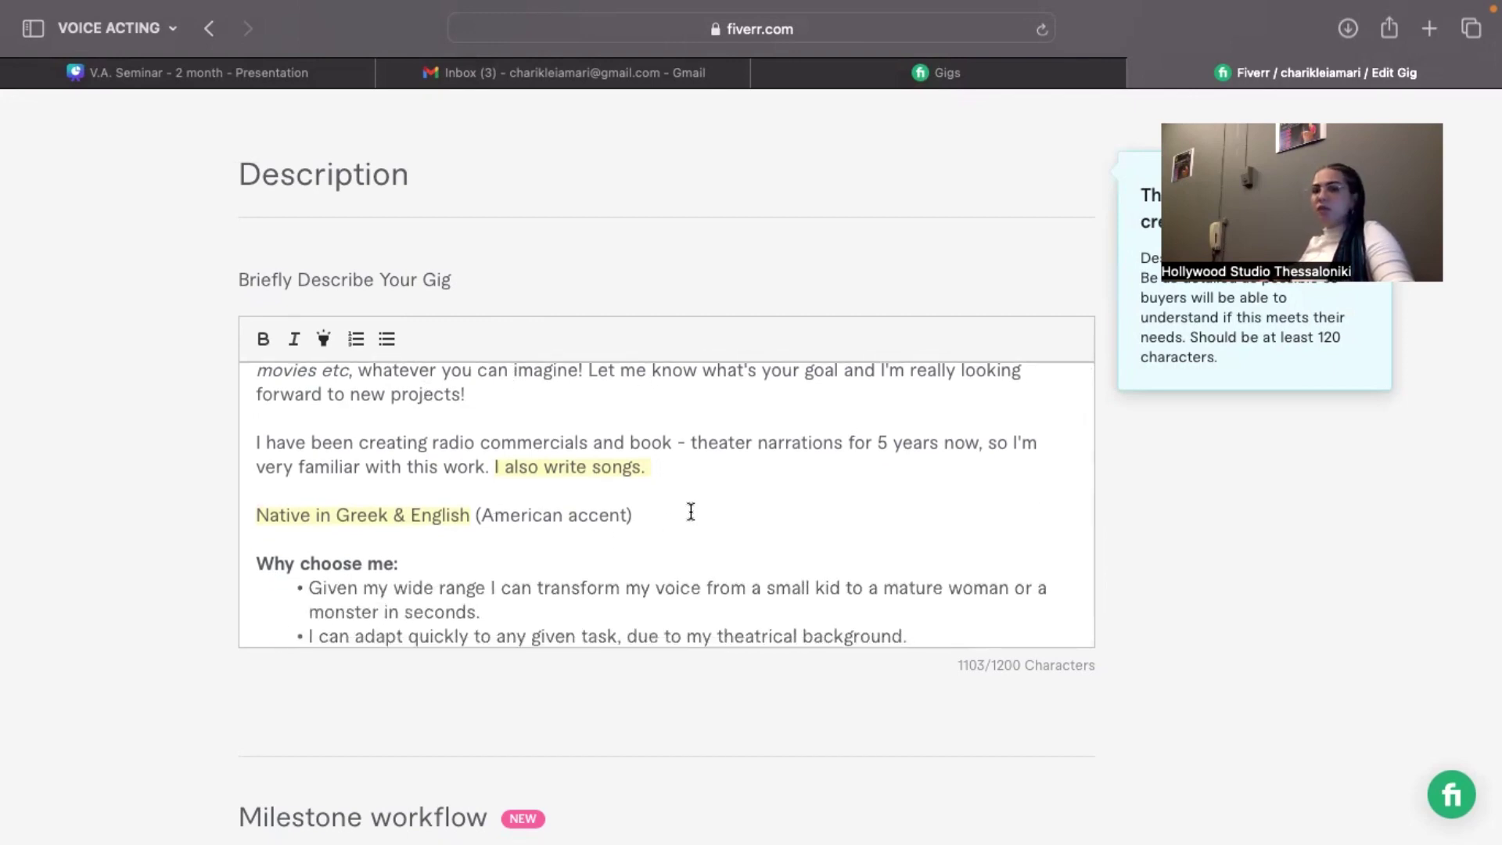
pyautogui.scroll(-3, 689, 510)
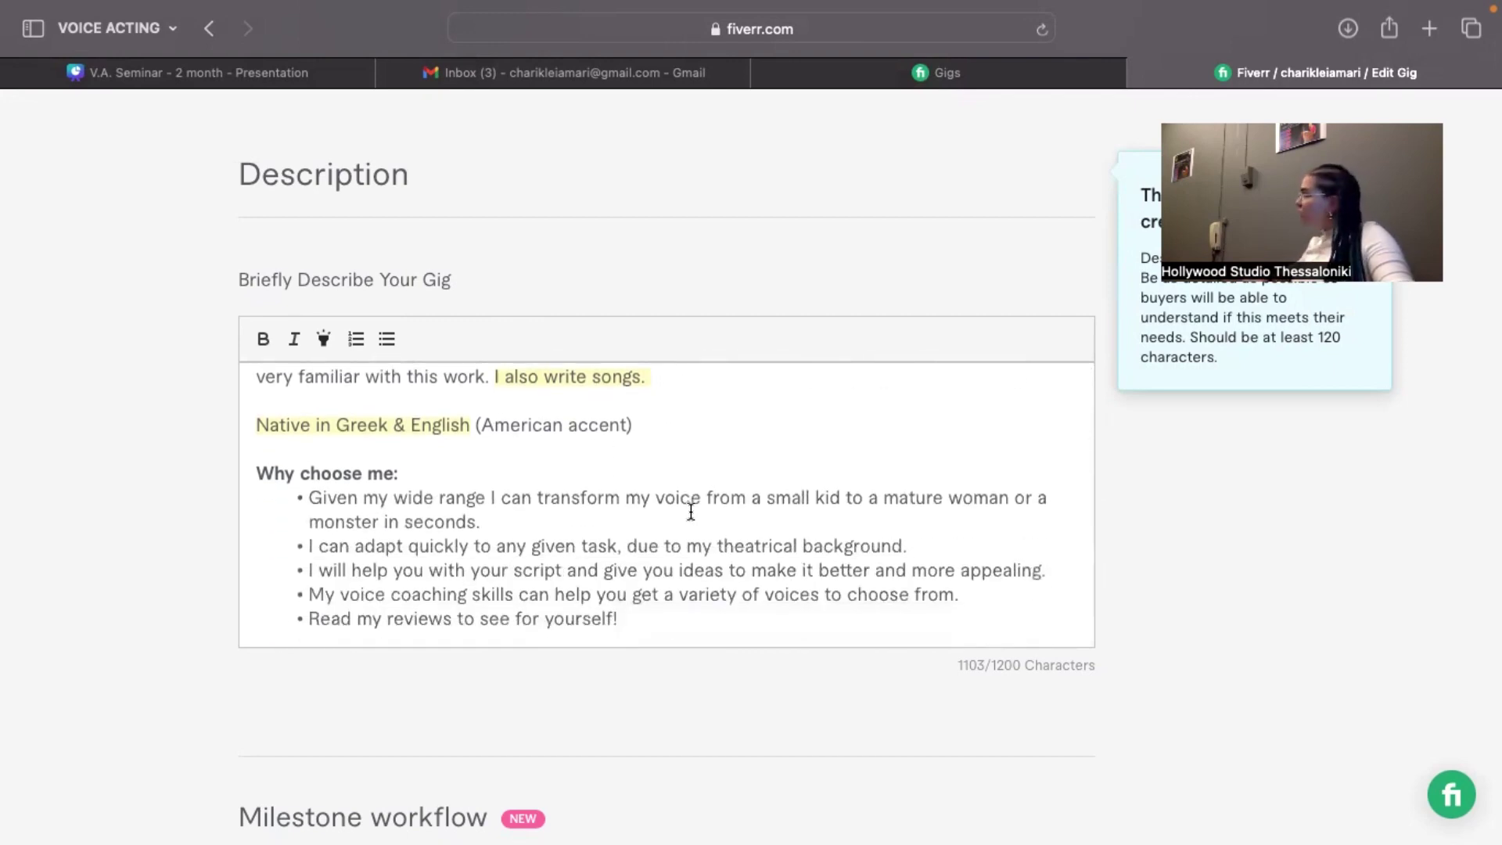
pyautogui.scroll(-4, 691, 512)
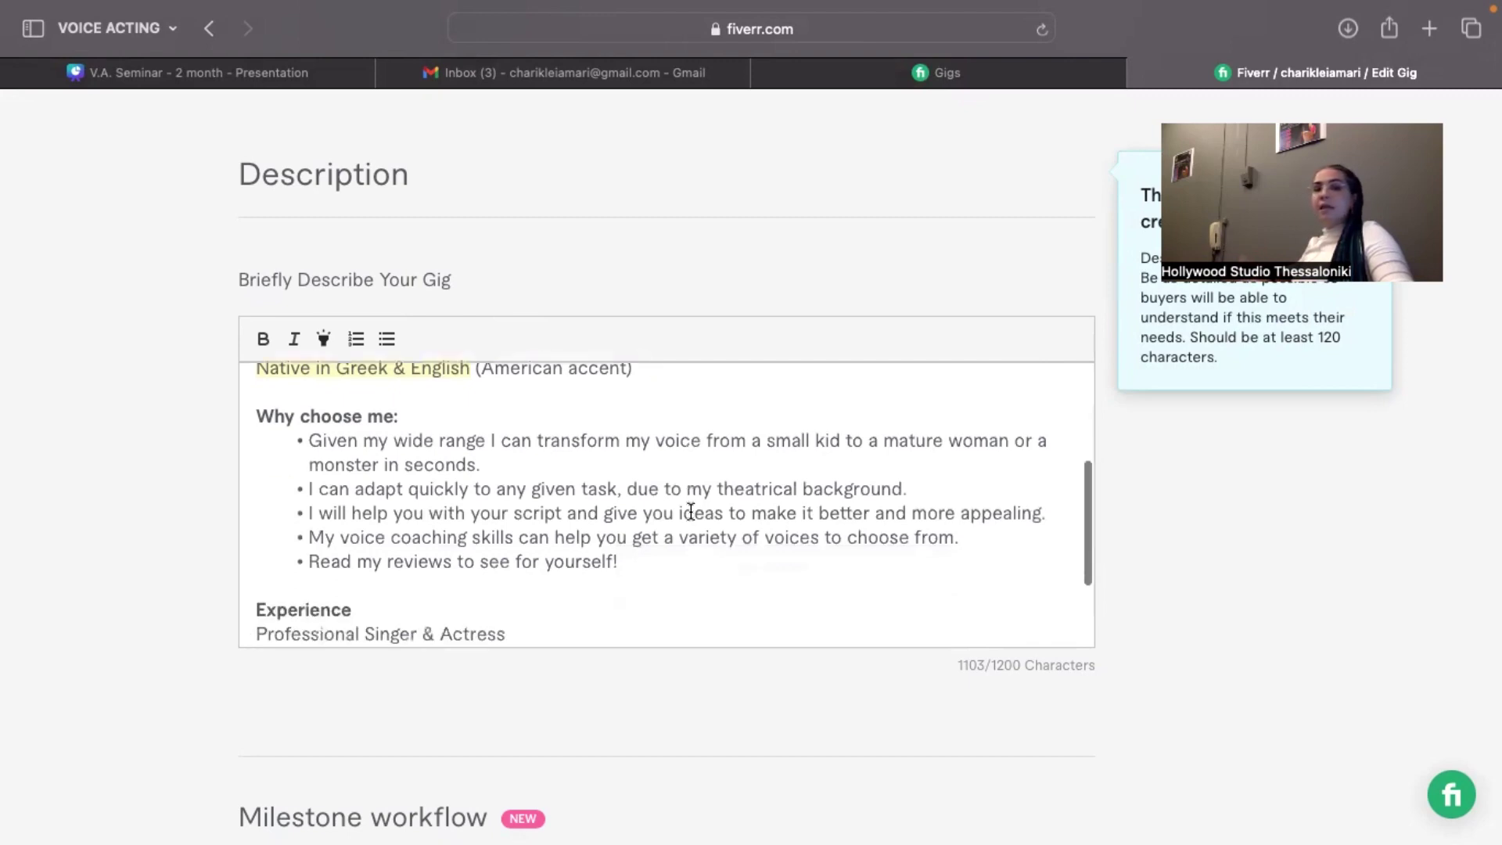
pyautogui.scroll(-2, 691, 511)
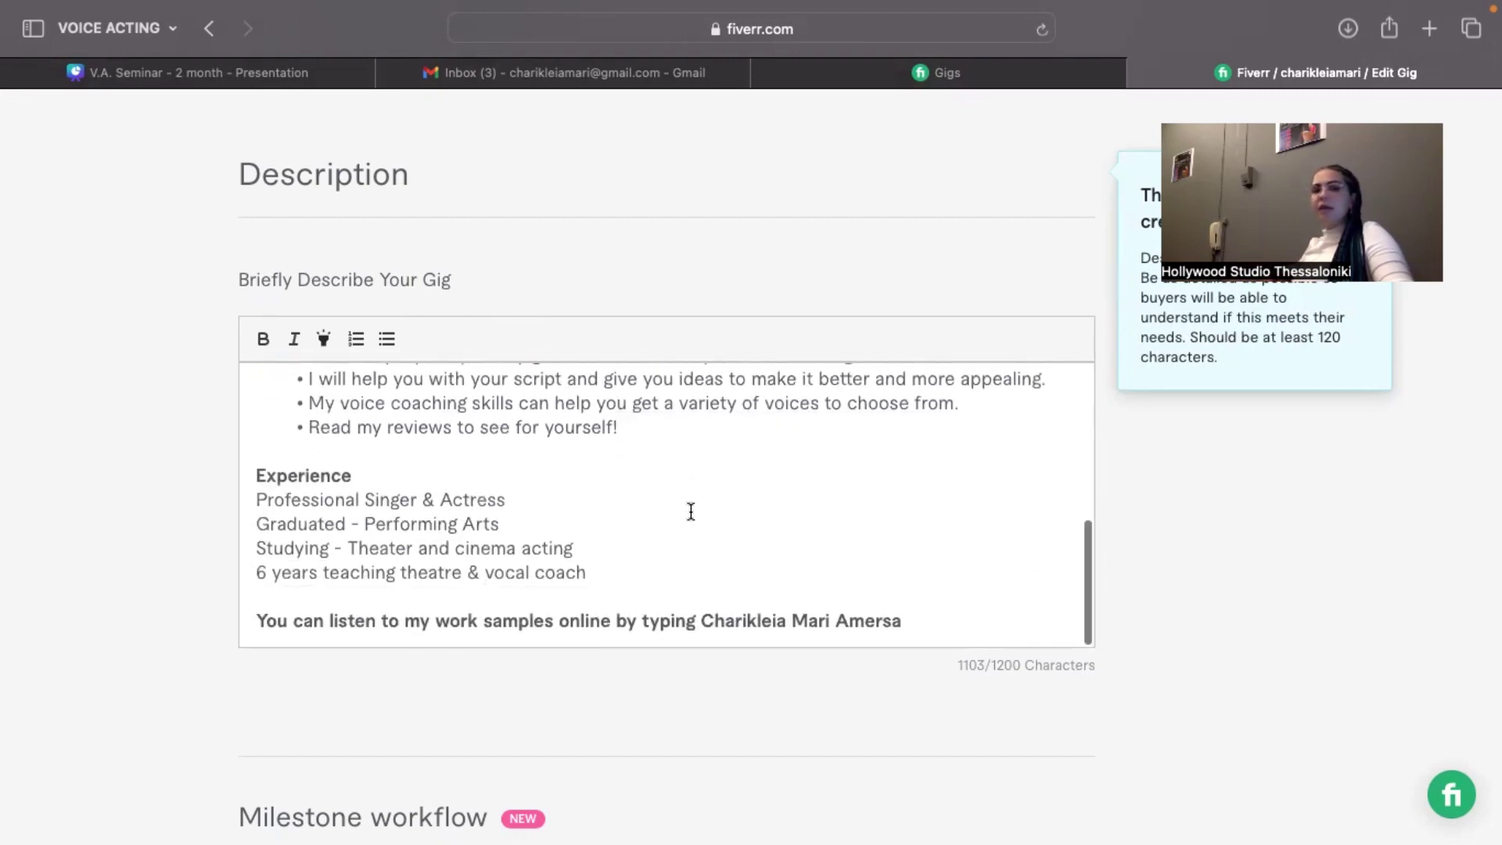
pyautogui.scroll(-3, 691, 512)
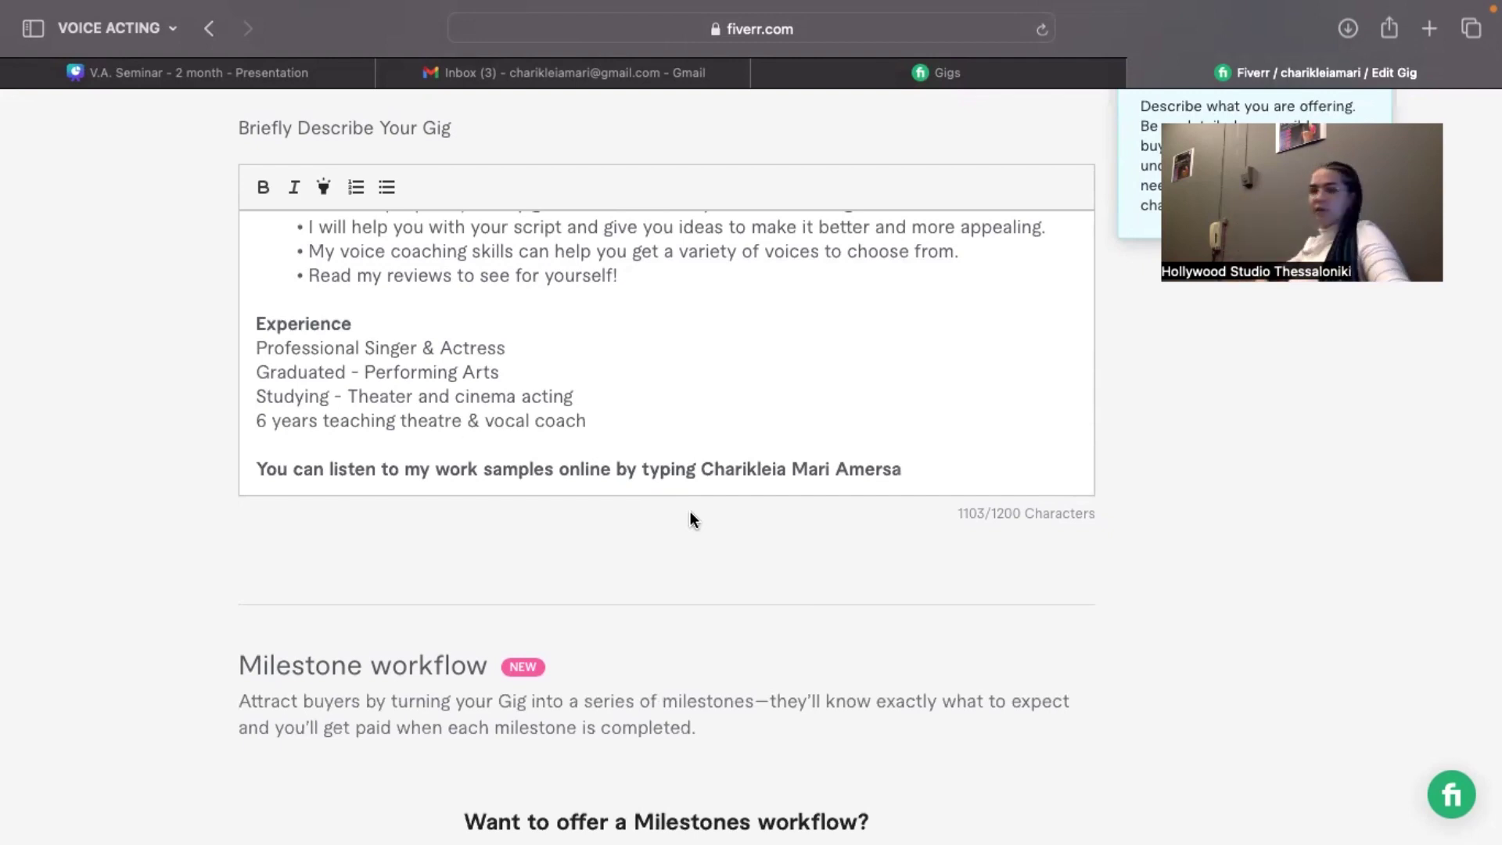
# Look over the gig's milestone workflow section and its list of frequently asked questions
pyautogui.scroll(-12, 690, 510)
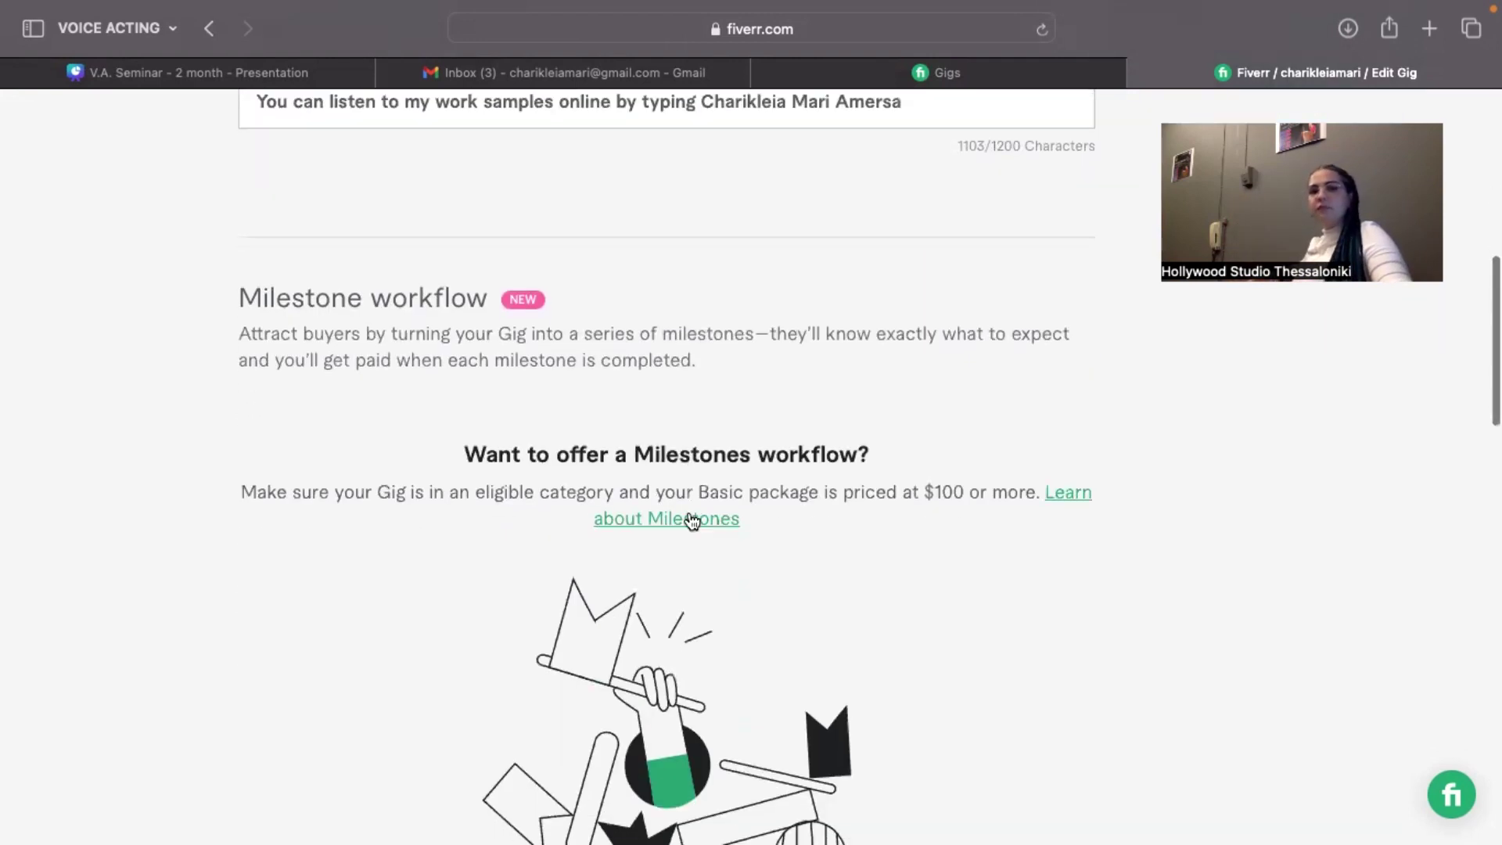
pyautogui.scroll(-6, 691, 520)
pyautogui.scroll(8, 692, 520)
pyautogui.scroll(-11, 692, 519)
pyautogui.scroll(-3, 690, 514)
pyautogui.scroll(-3, 690, 514)
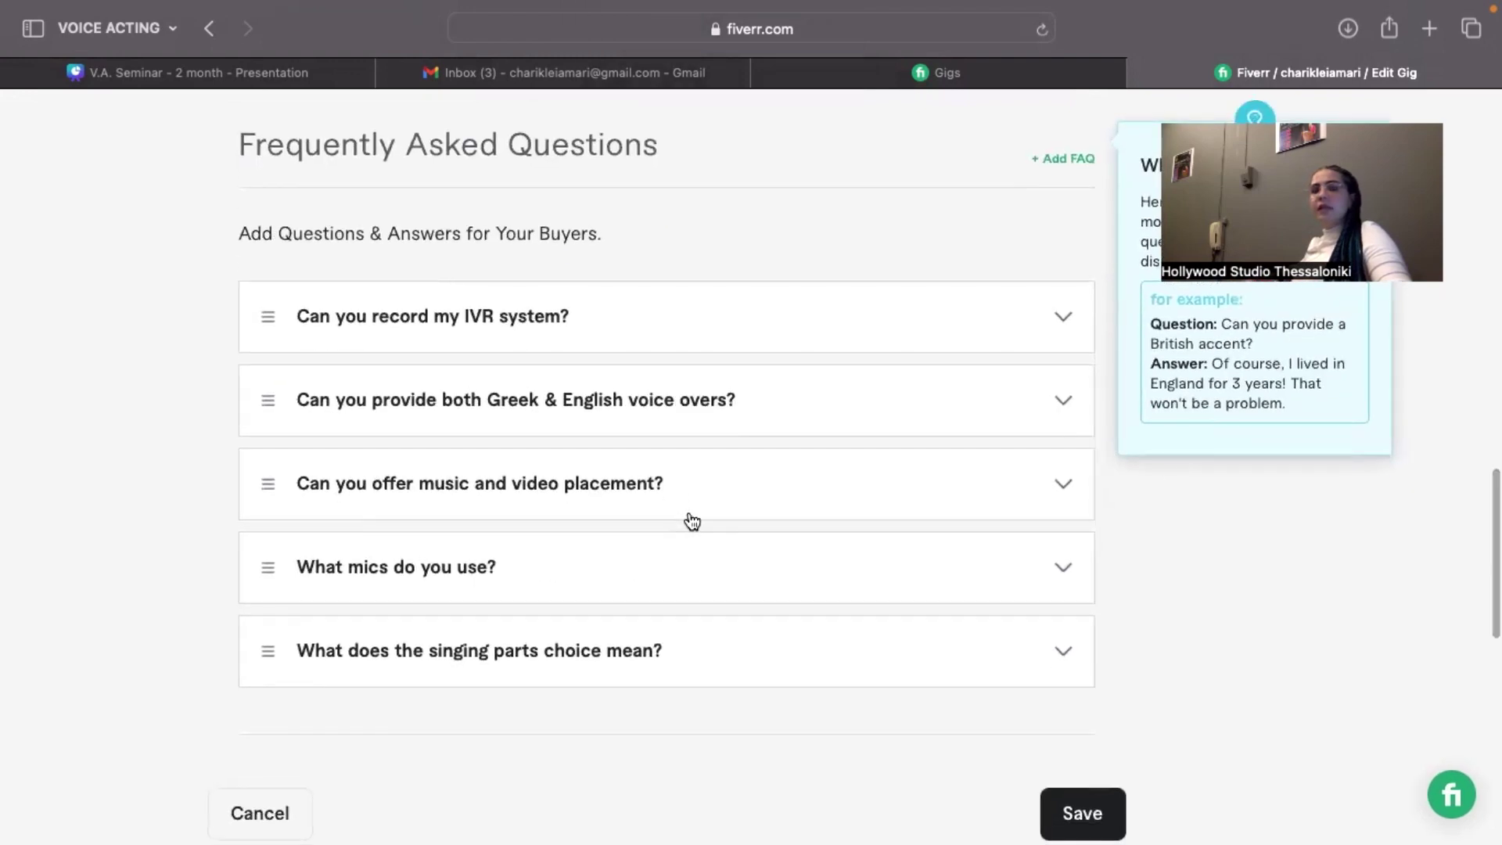
pyautogui.scroll(3, 727, 589)
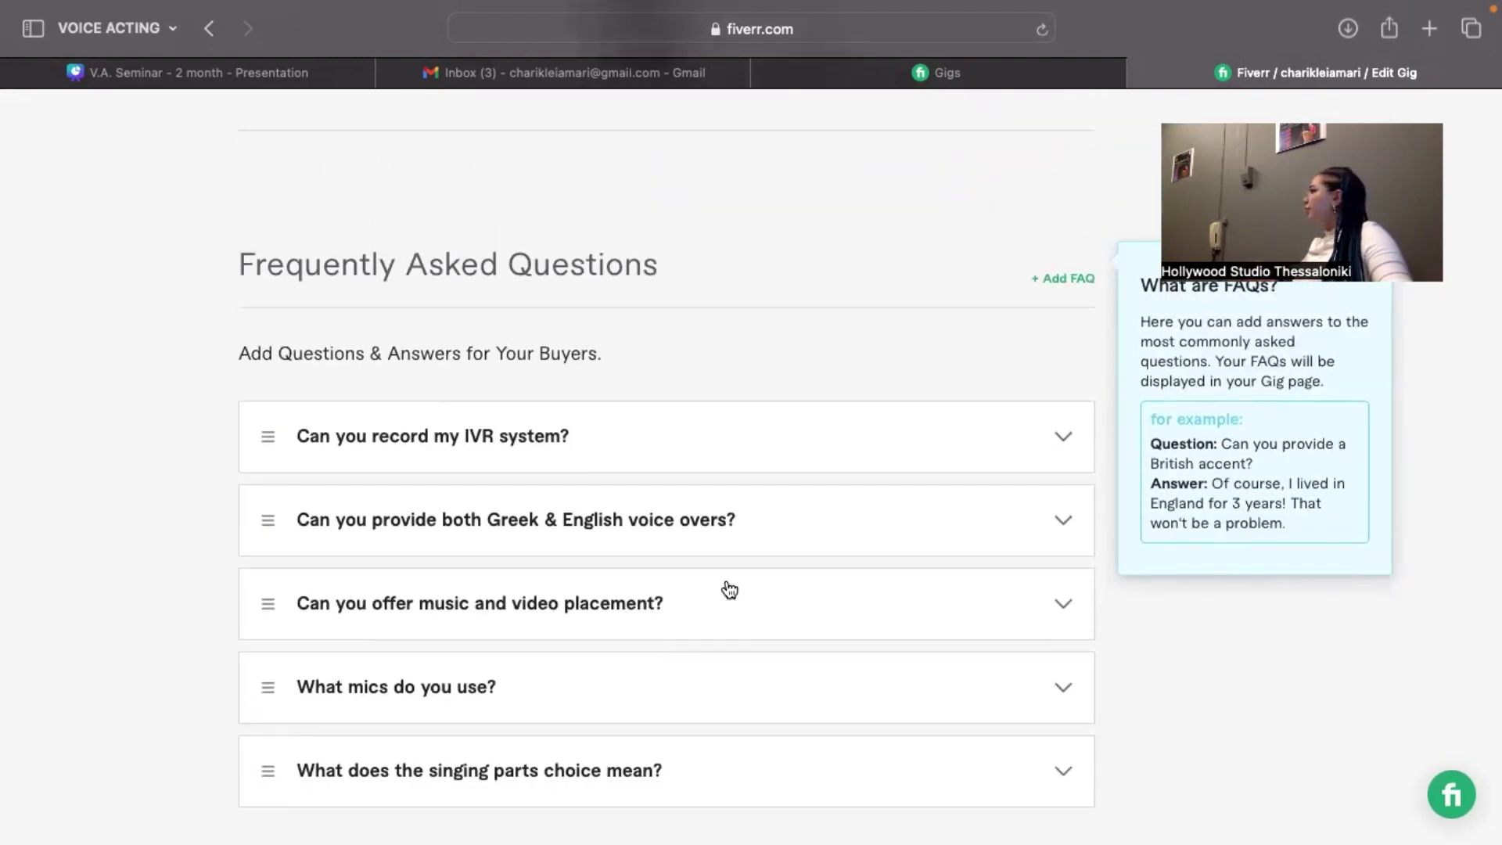
pyautogui.scroll(-1, 728, 589)
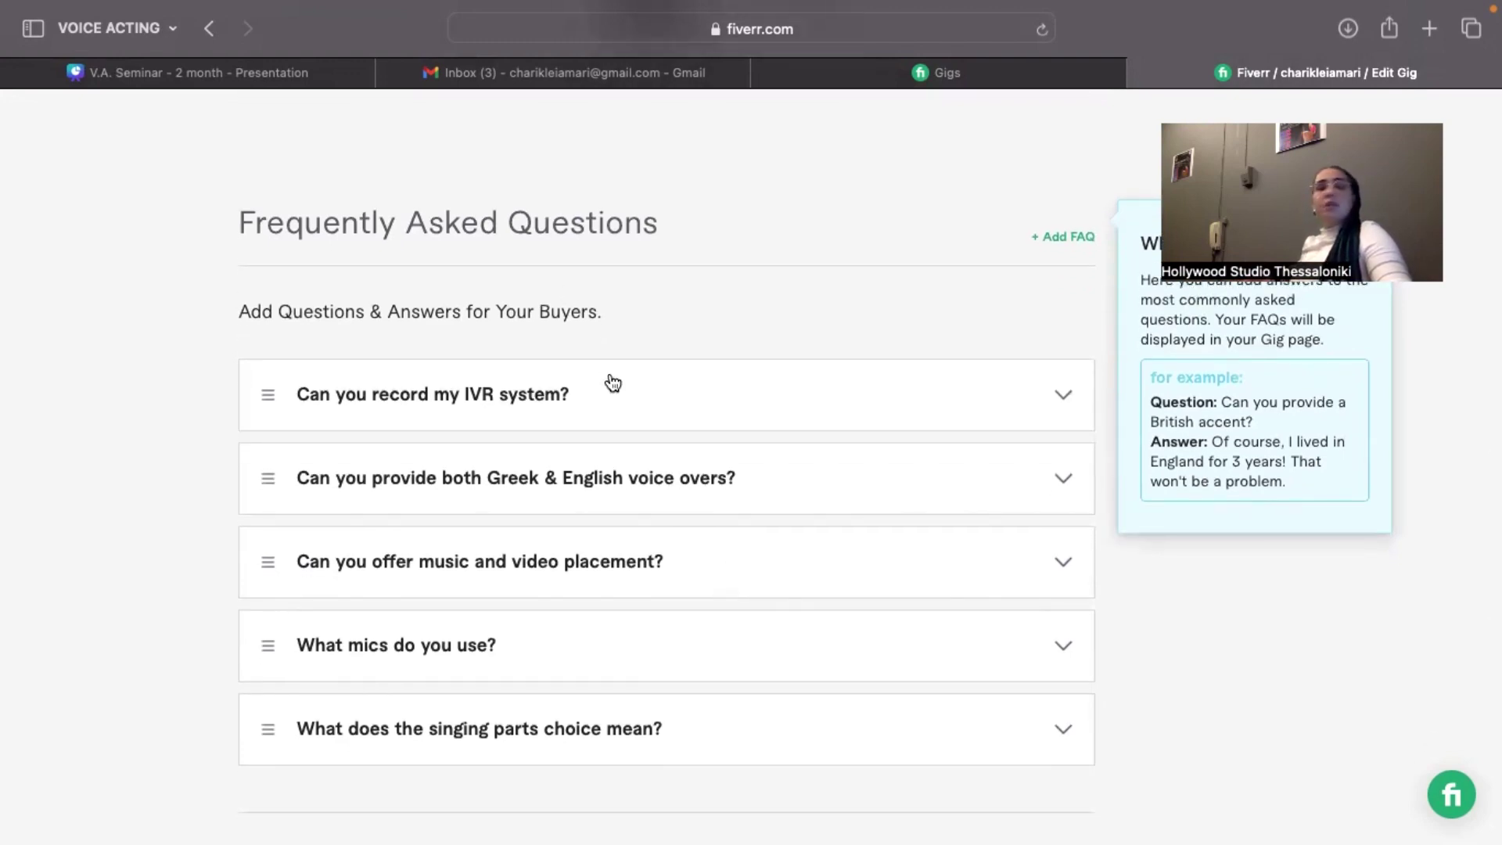
# Expand the FAQ entries on IVR recording, music and video placement, and microphones, and read their answers
pyautogui.click(630, 393)
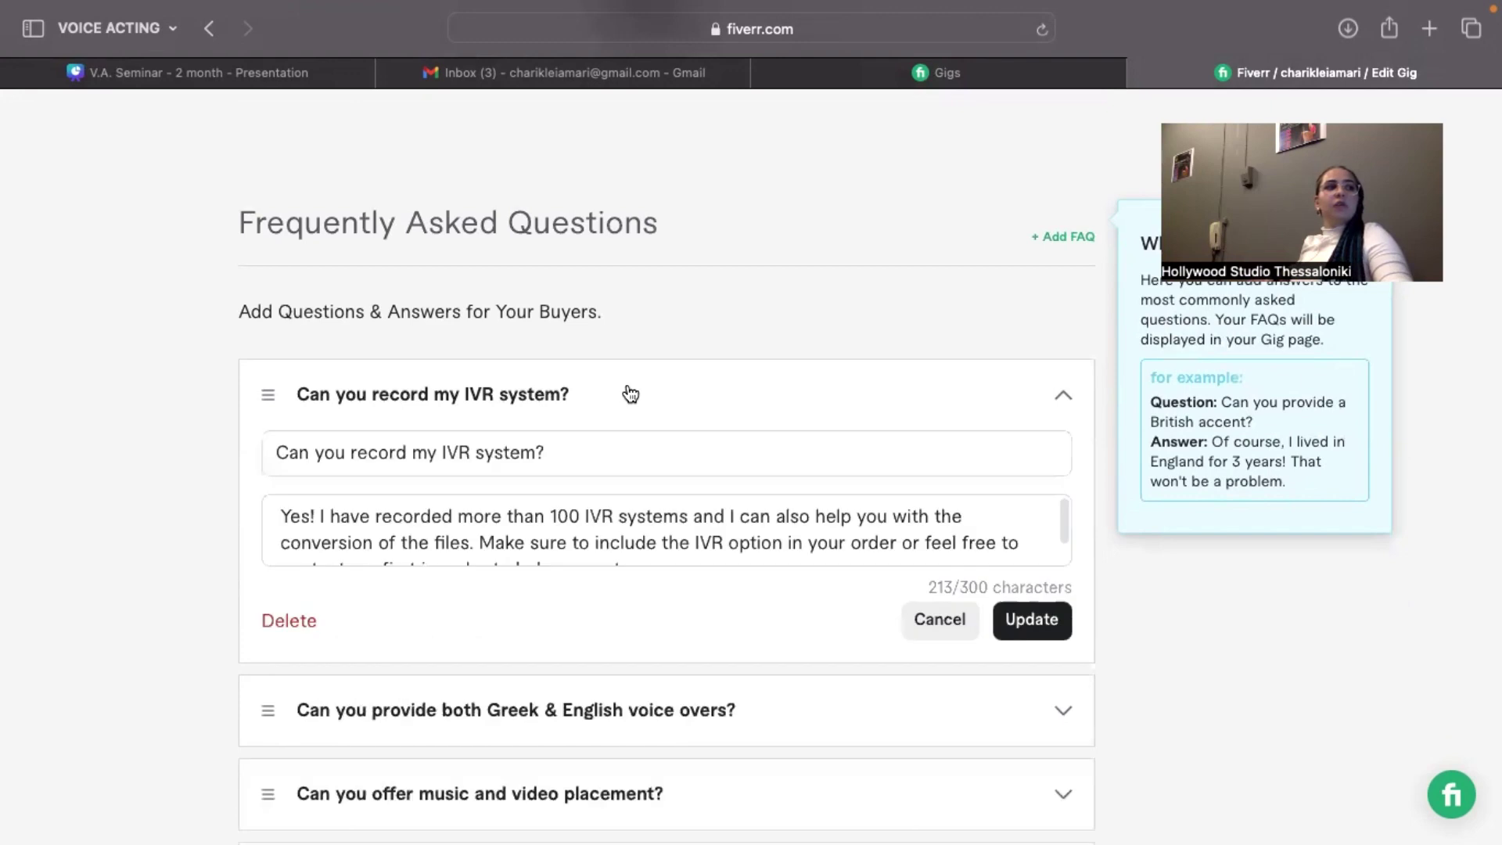
pyautogui.scroll(-4, 624, 391)
pyautogui.scroll(-5, 608, 351)
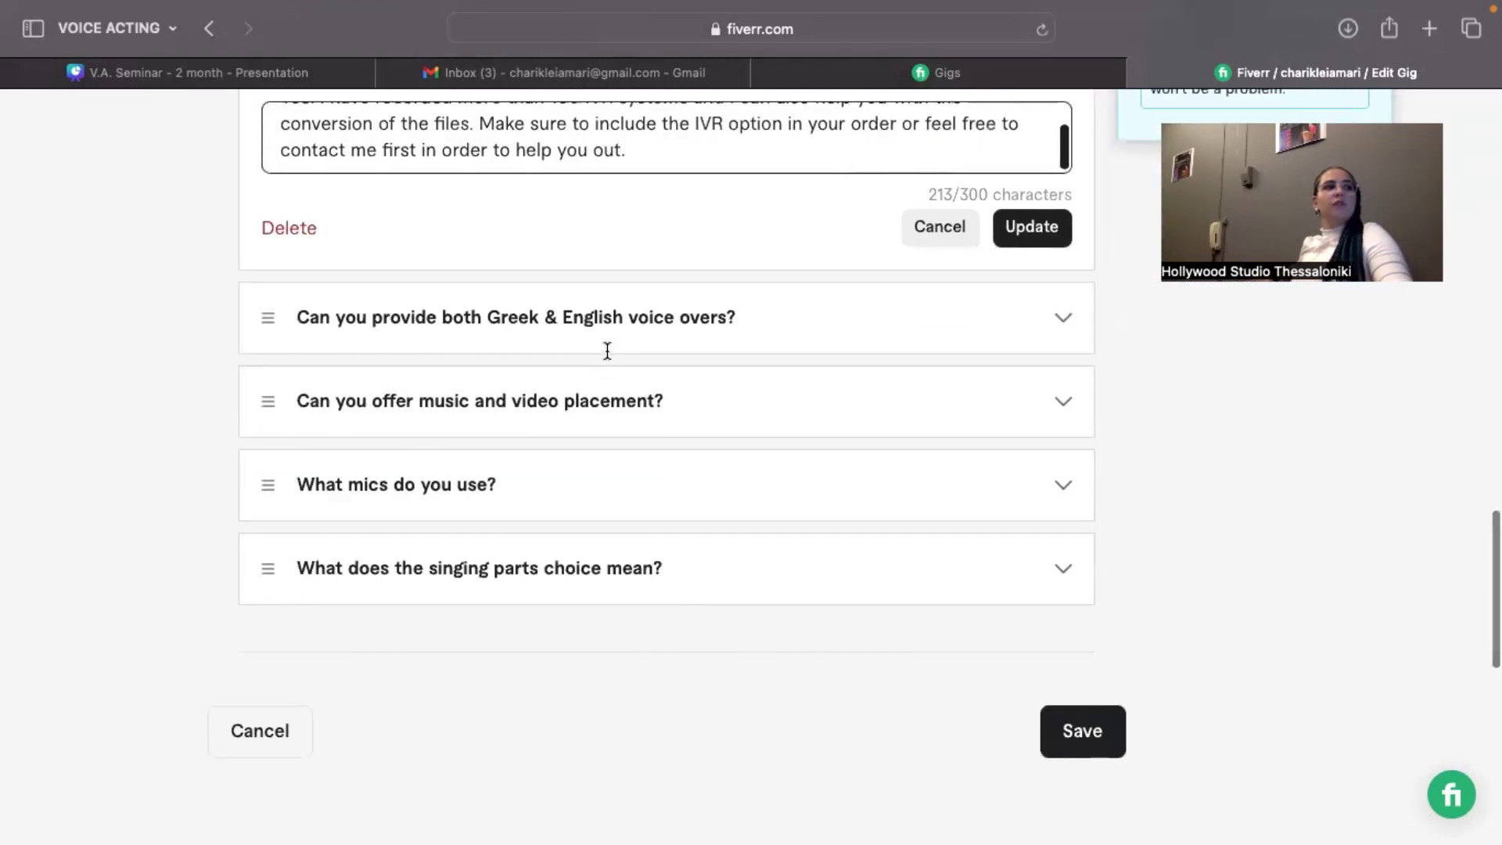
pyautogui.click(634, 322)
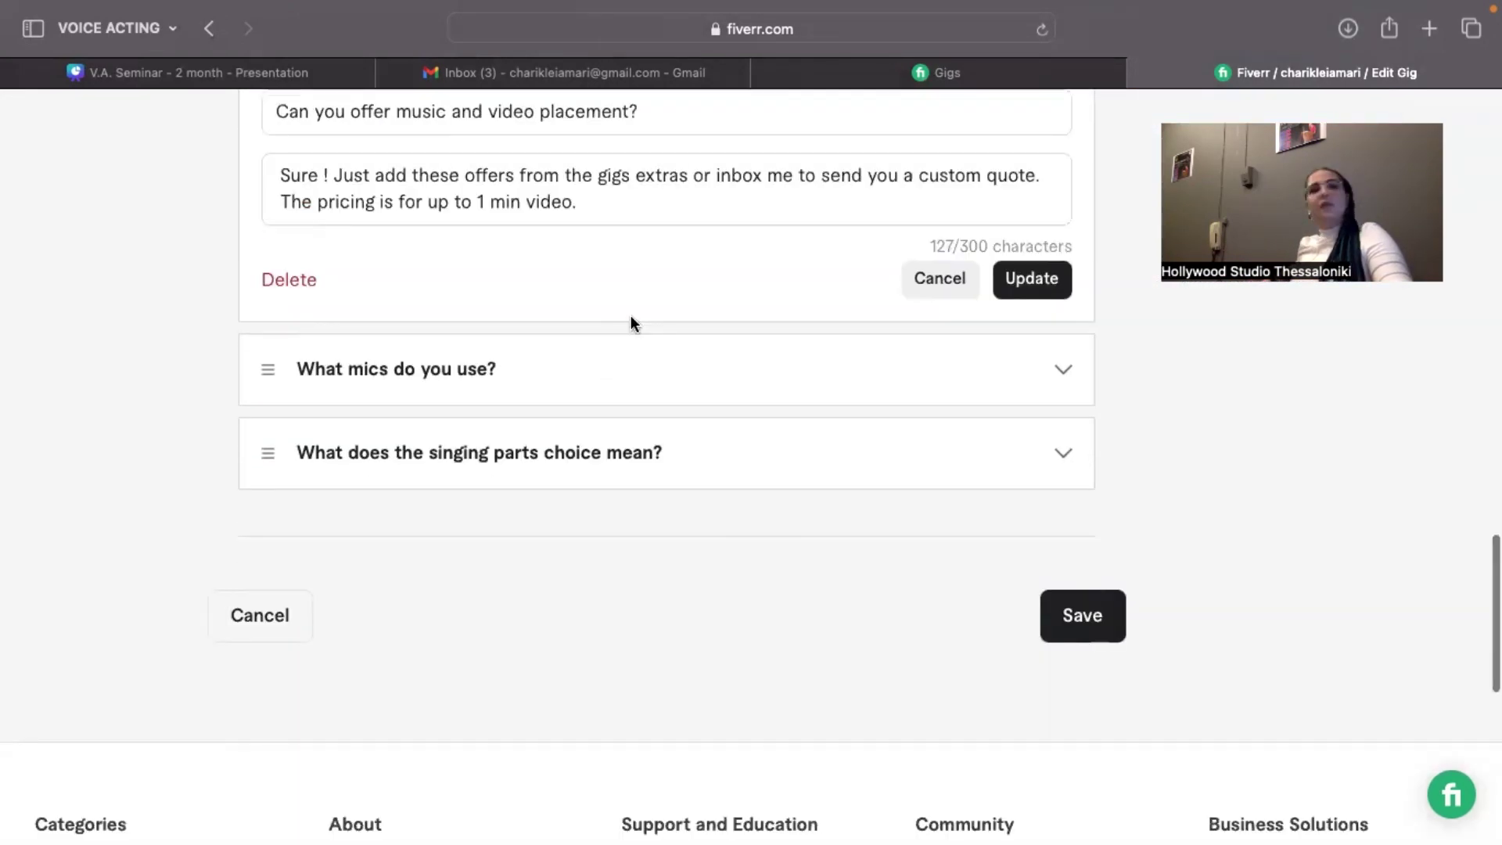
pyautogui.click(637, 338)
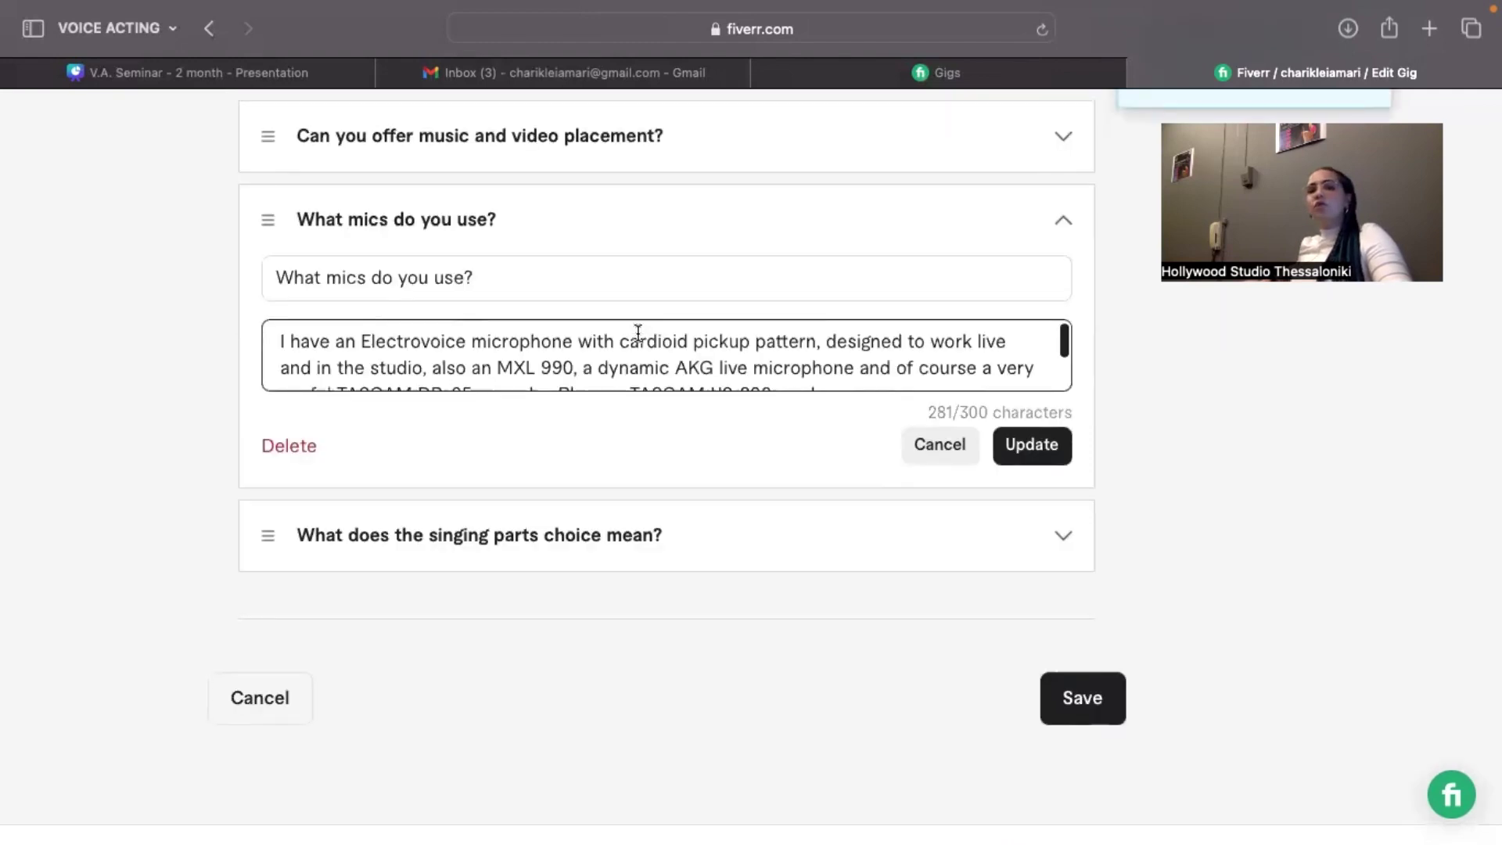
pyautogui.scroll(-3, 637, 332)
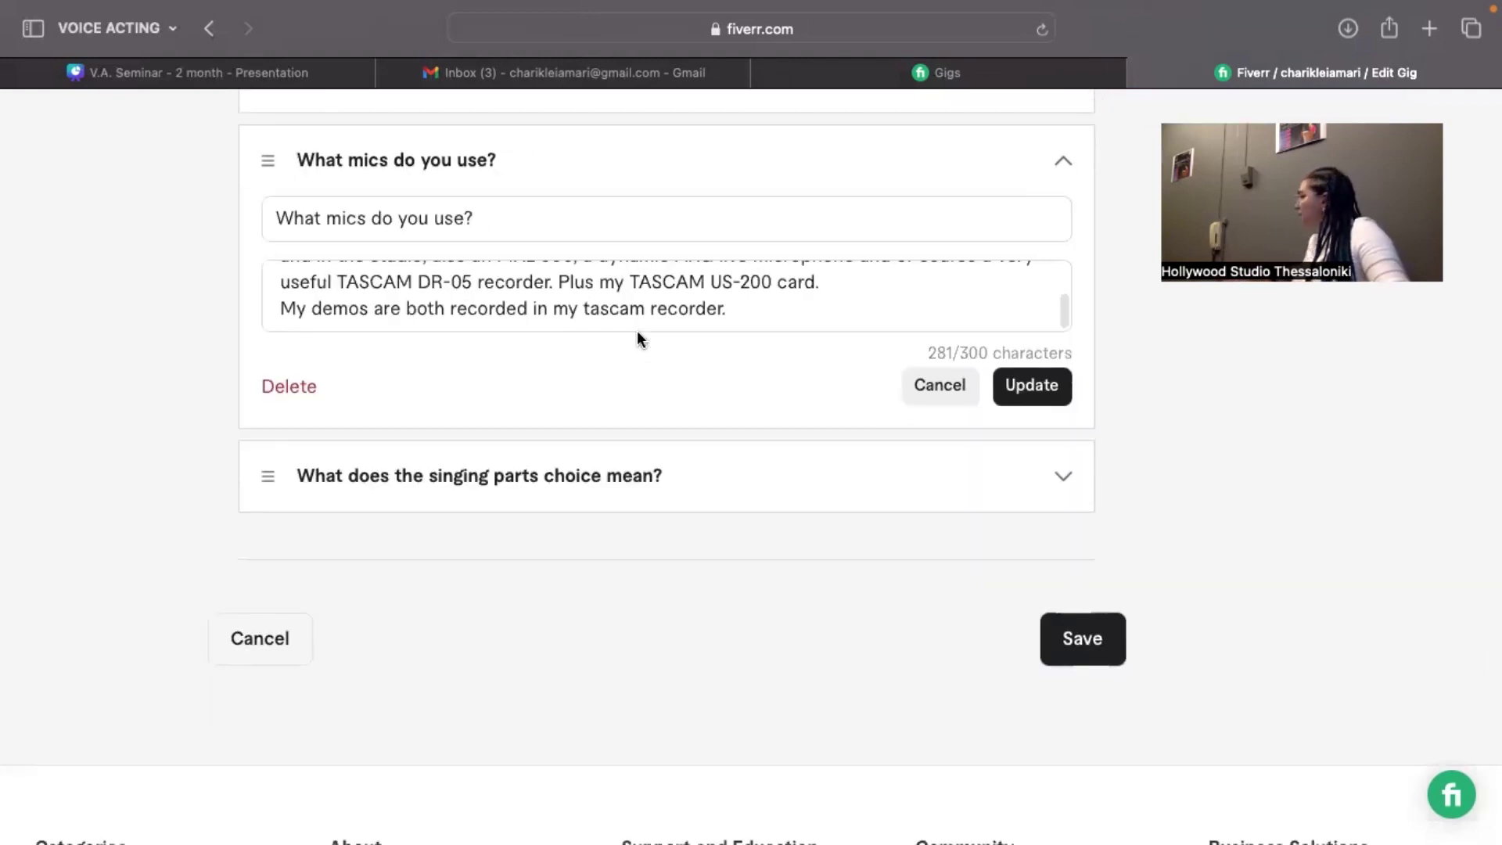
# Open the gig's requirements and examine the questions asking buyers for a script, voice over style and project details
pyautogui.scroll(15, 637, 330)
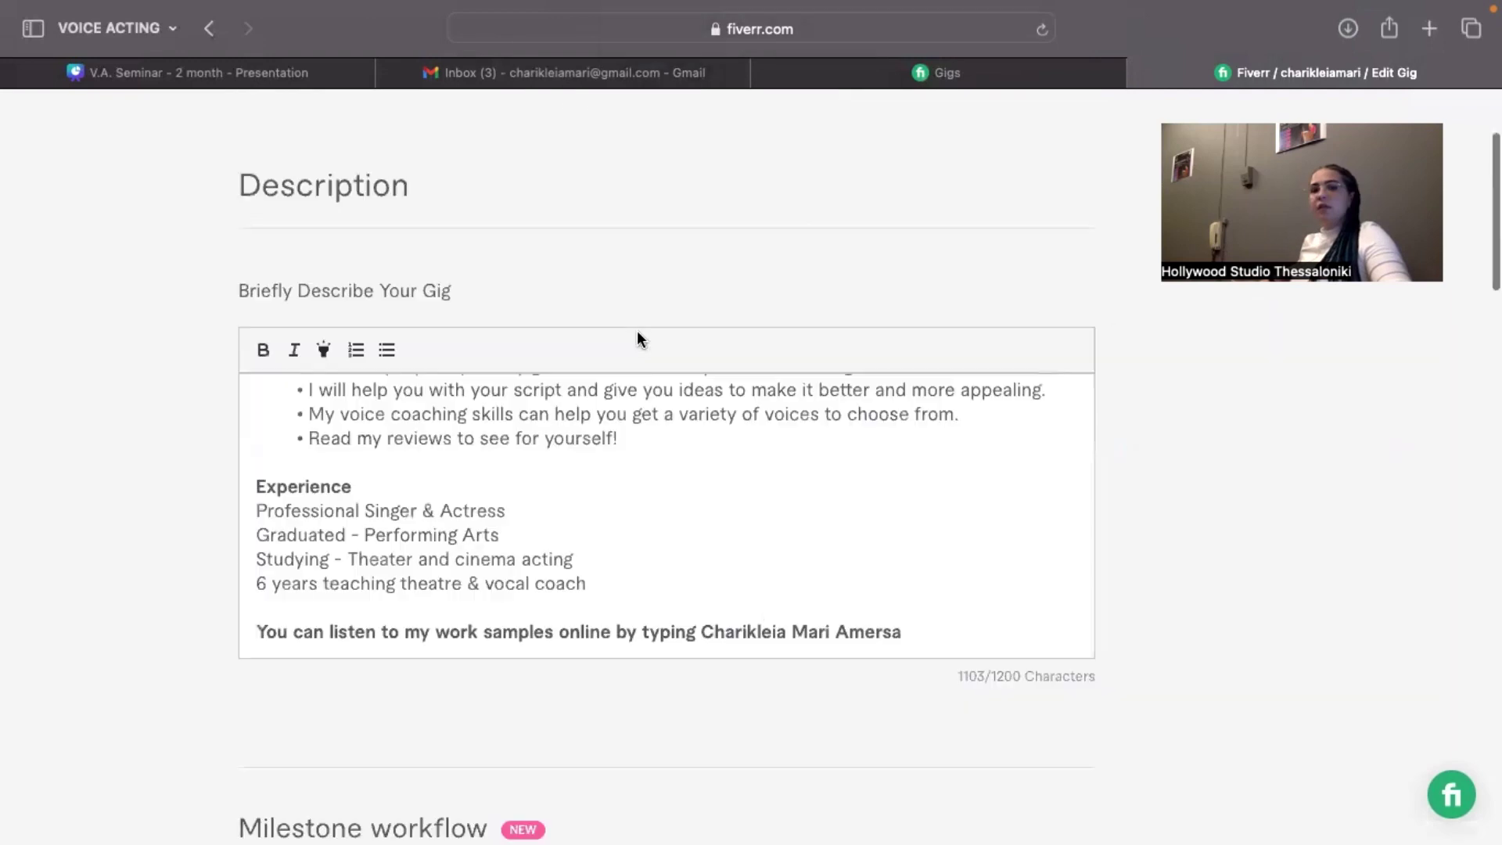
pyautogui.scroll(2, 622, 254)
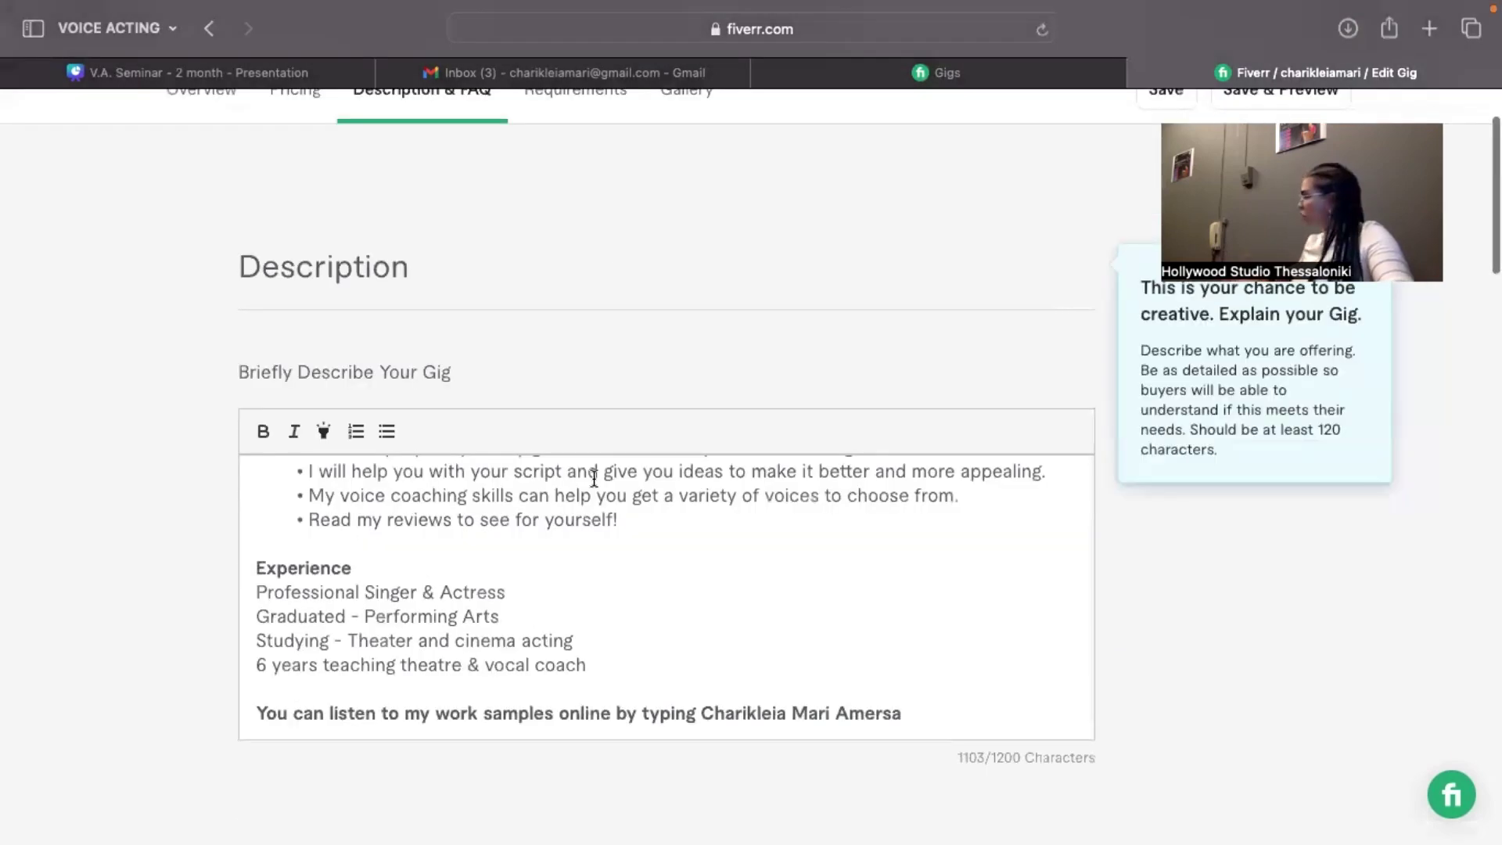
pyautogui.scroll(10, 595, 479)
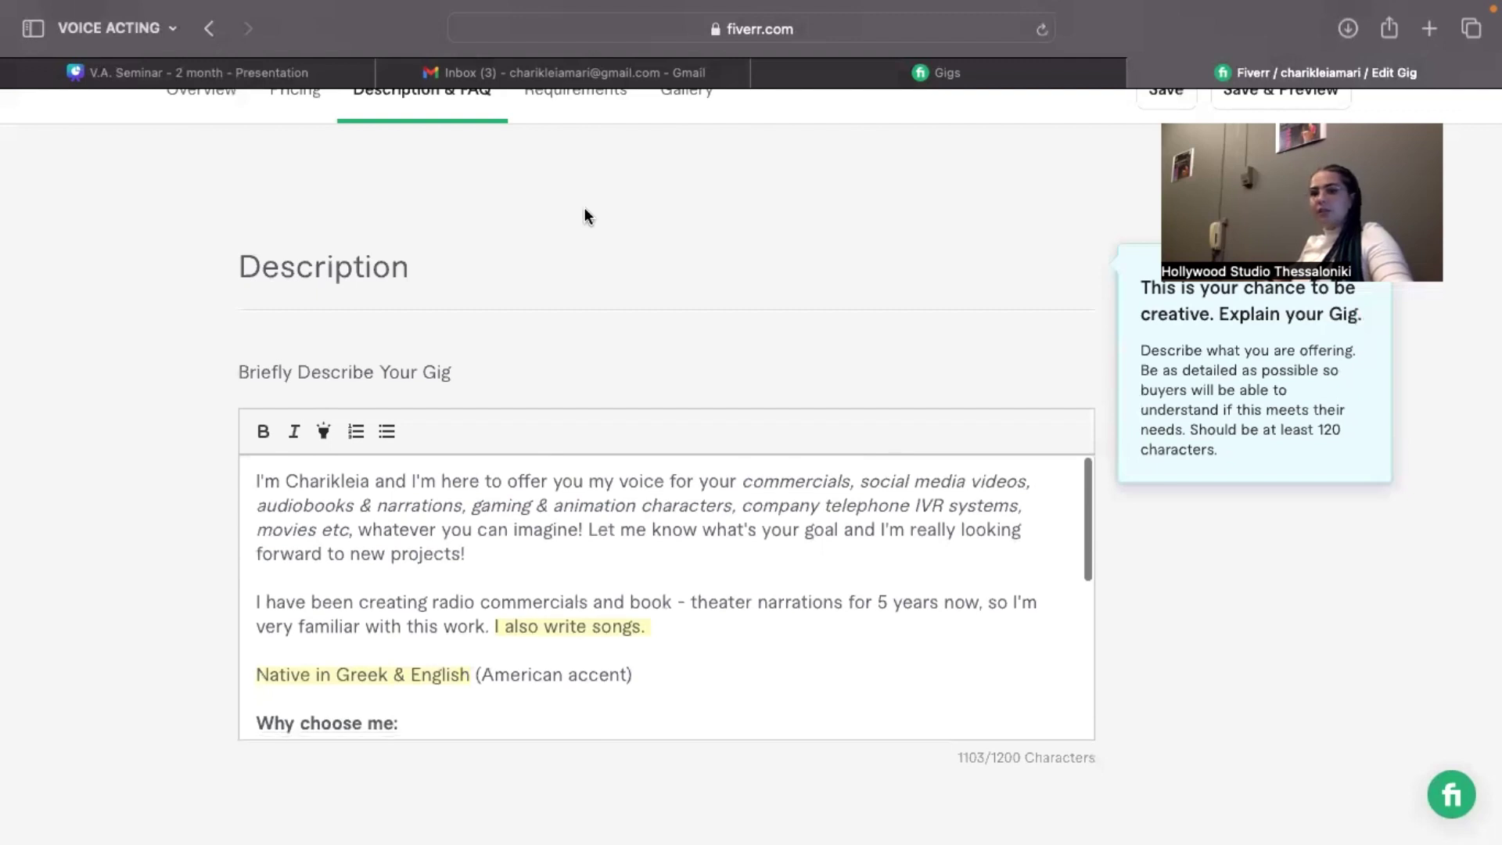
pyautogui.scroll(3, 585, 209)
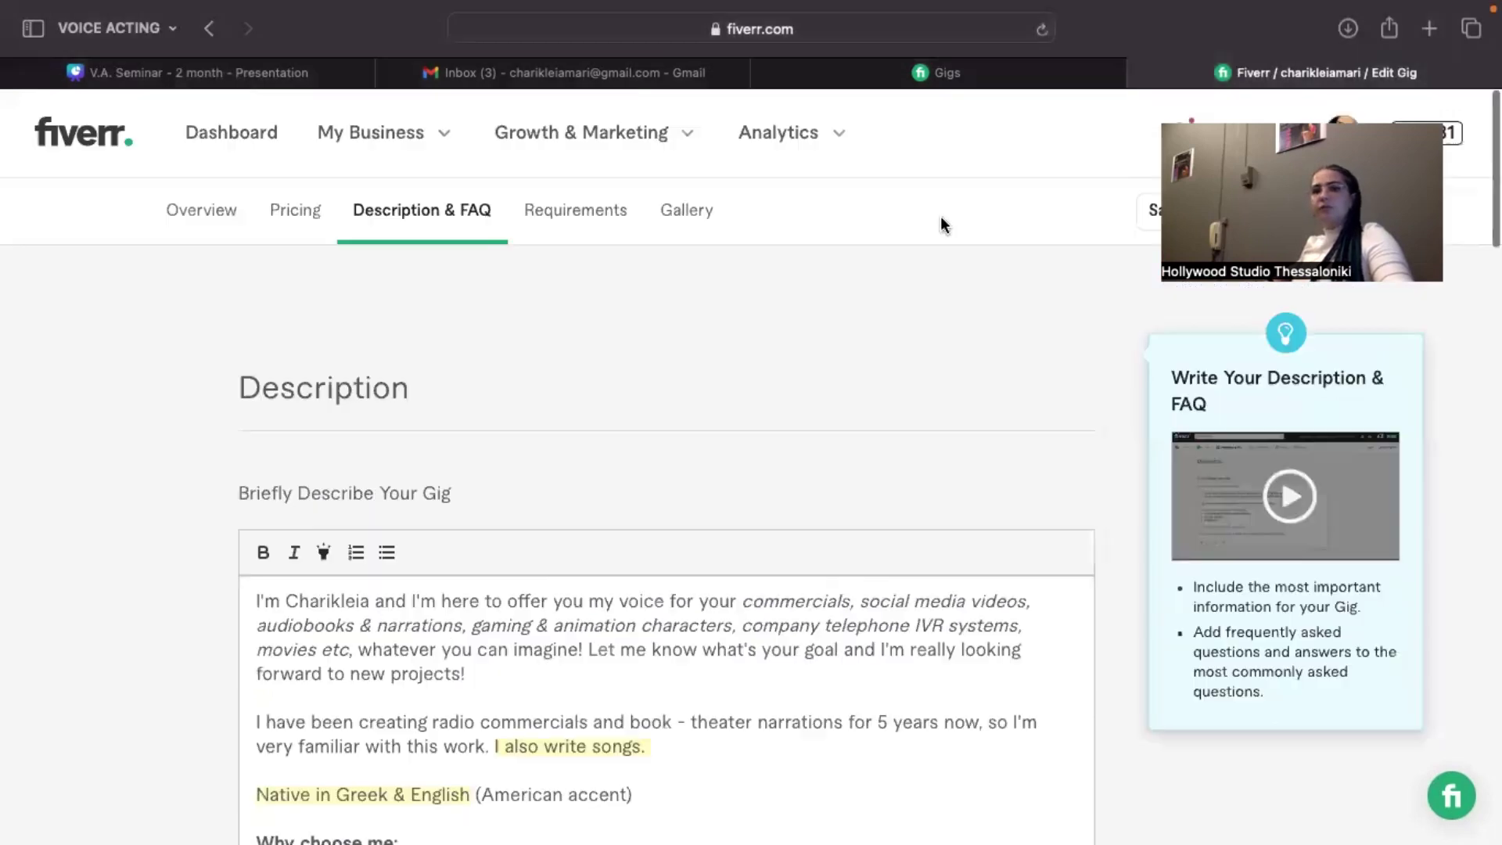
pyautogui.click(596, 235)
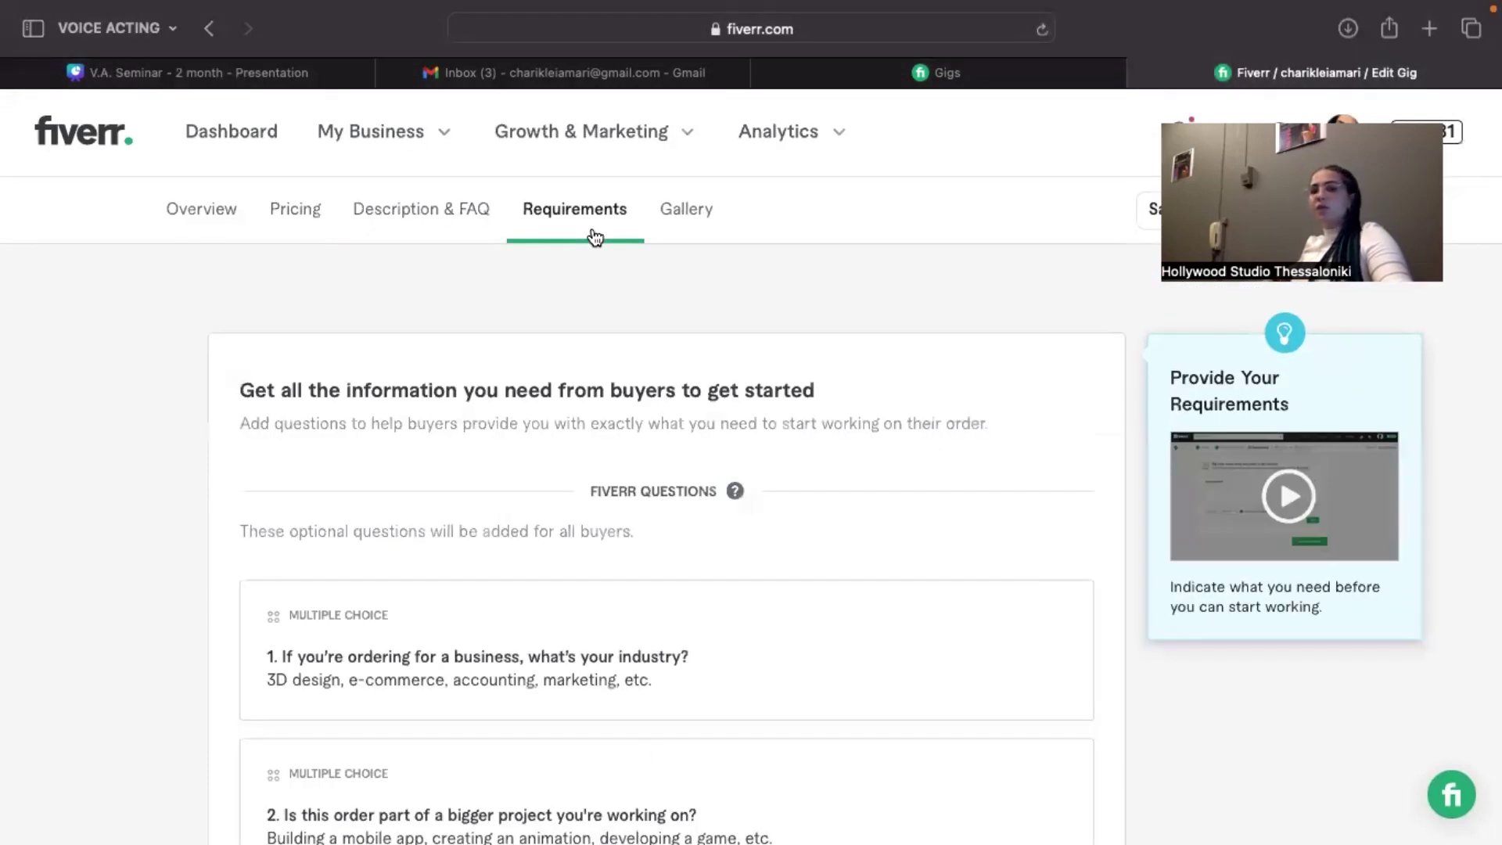
pyautogui.scroll(-10, 595, 235)
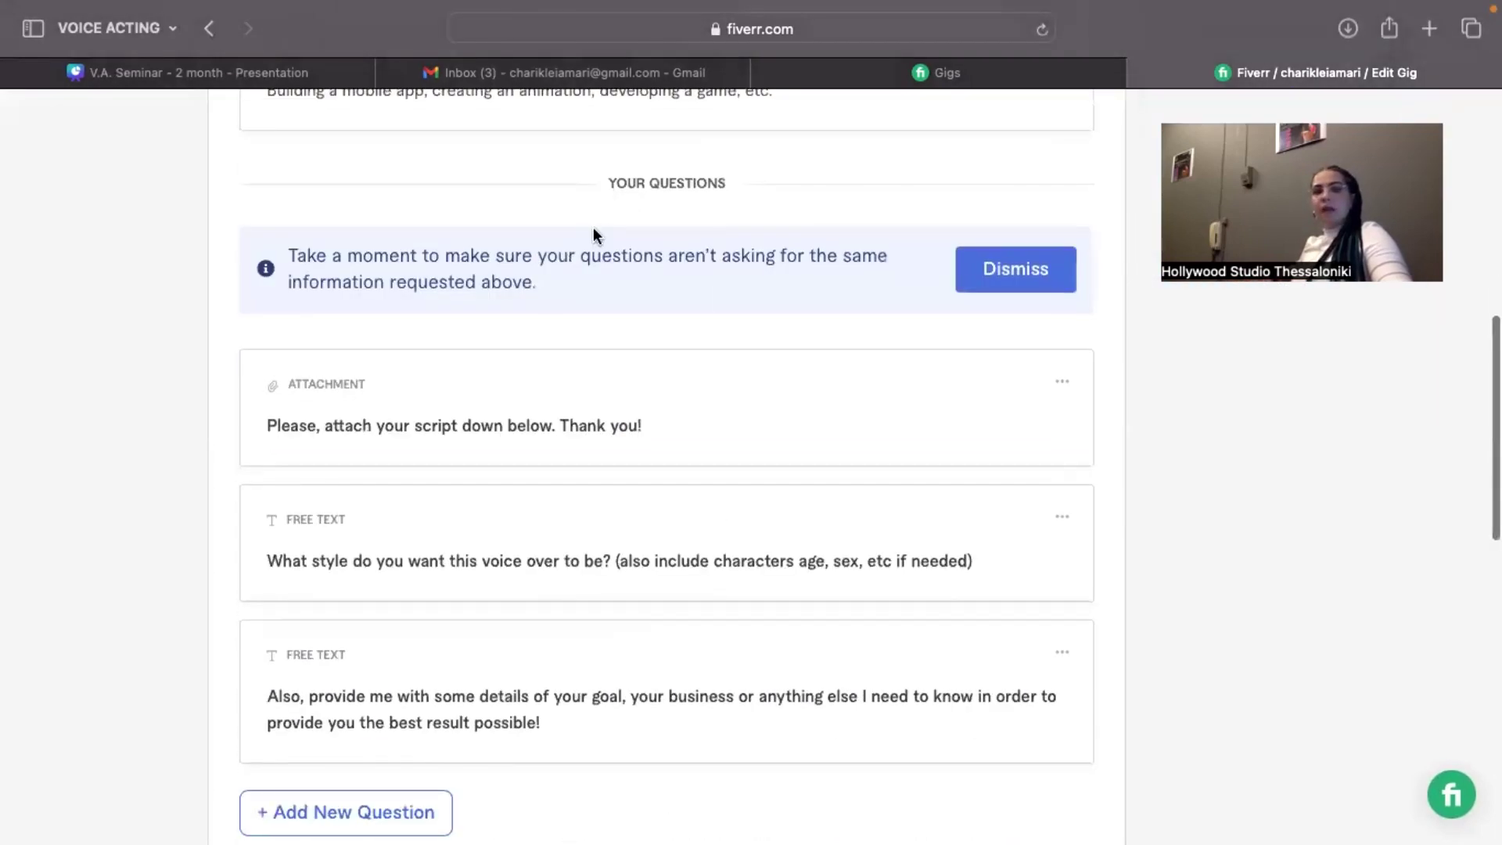
pyautogui.scroll(-3, 593, 233)
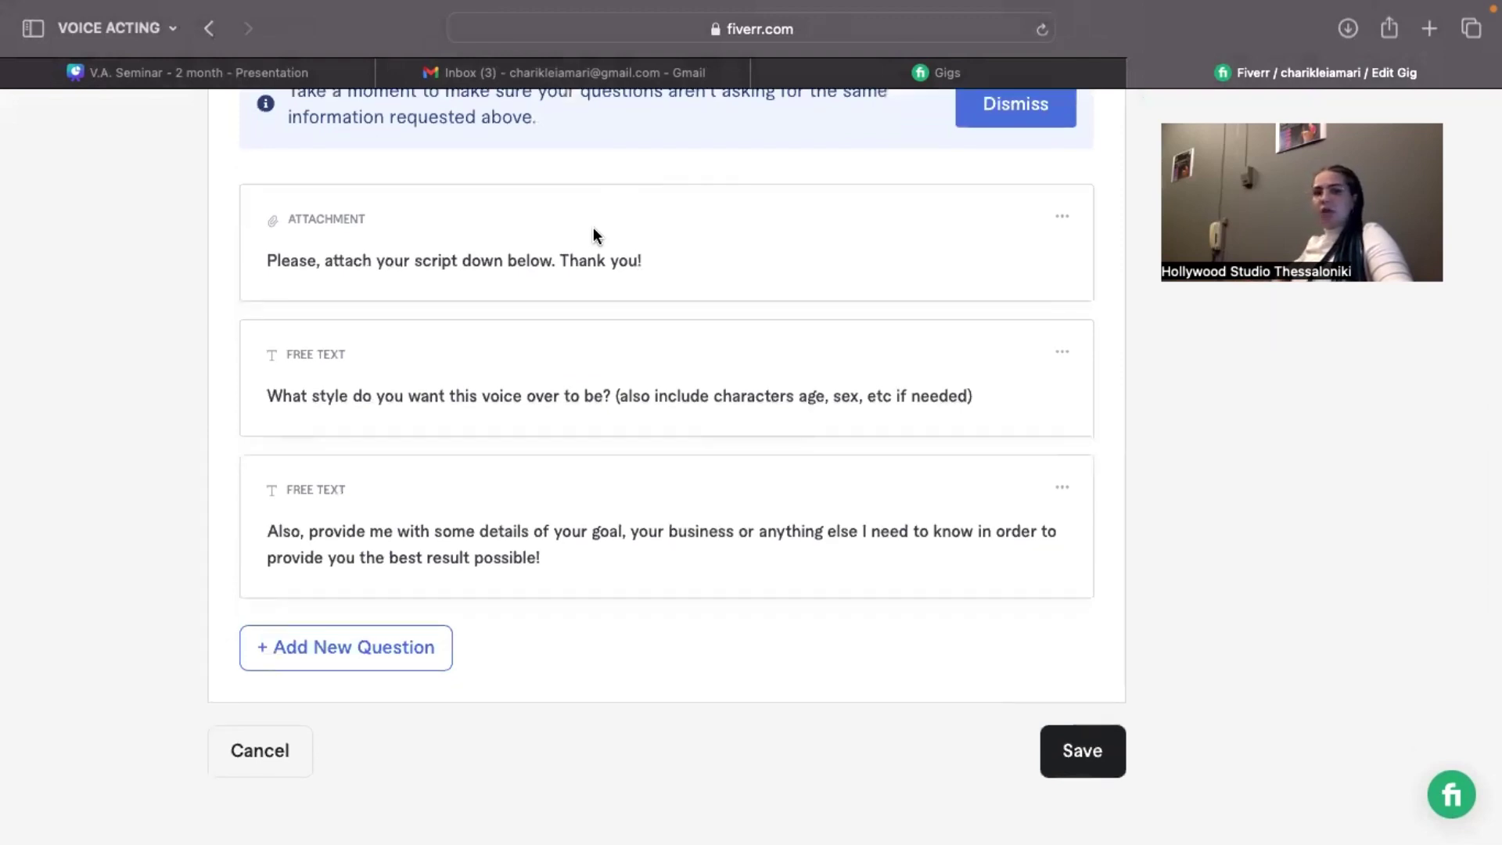
pyautogui.scroll(-2, 593, 229)
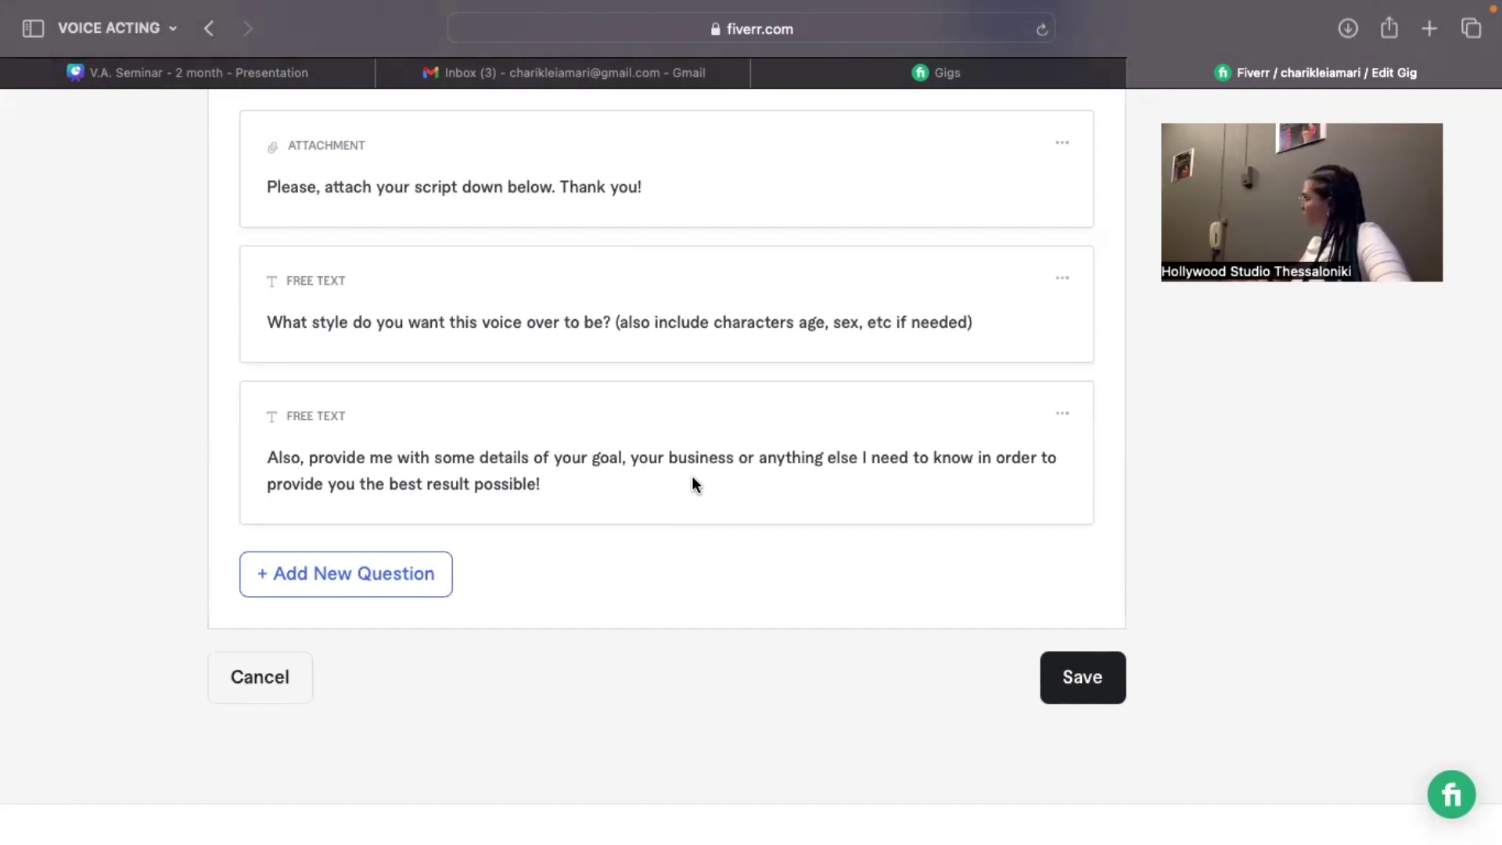
pyautogui.scroll(3, 692, 476)
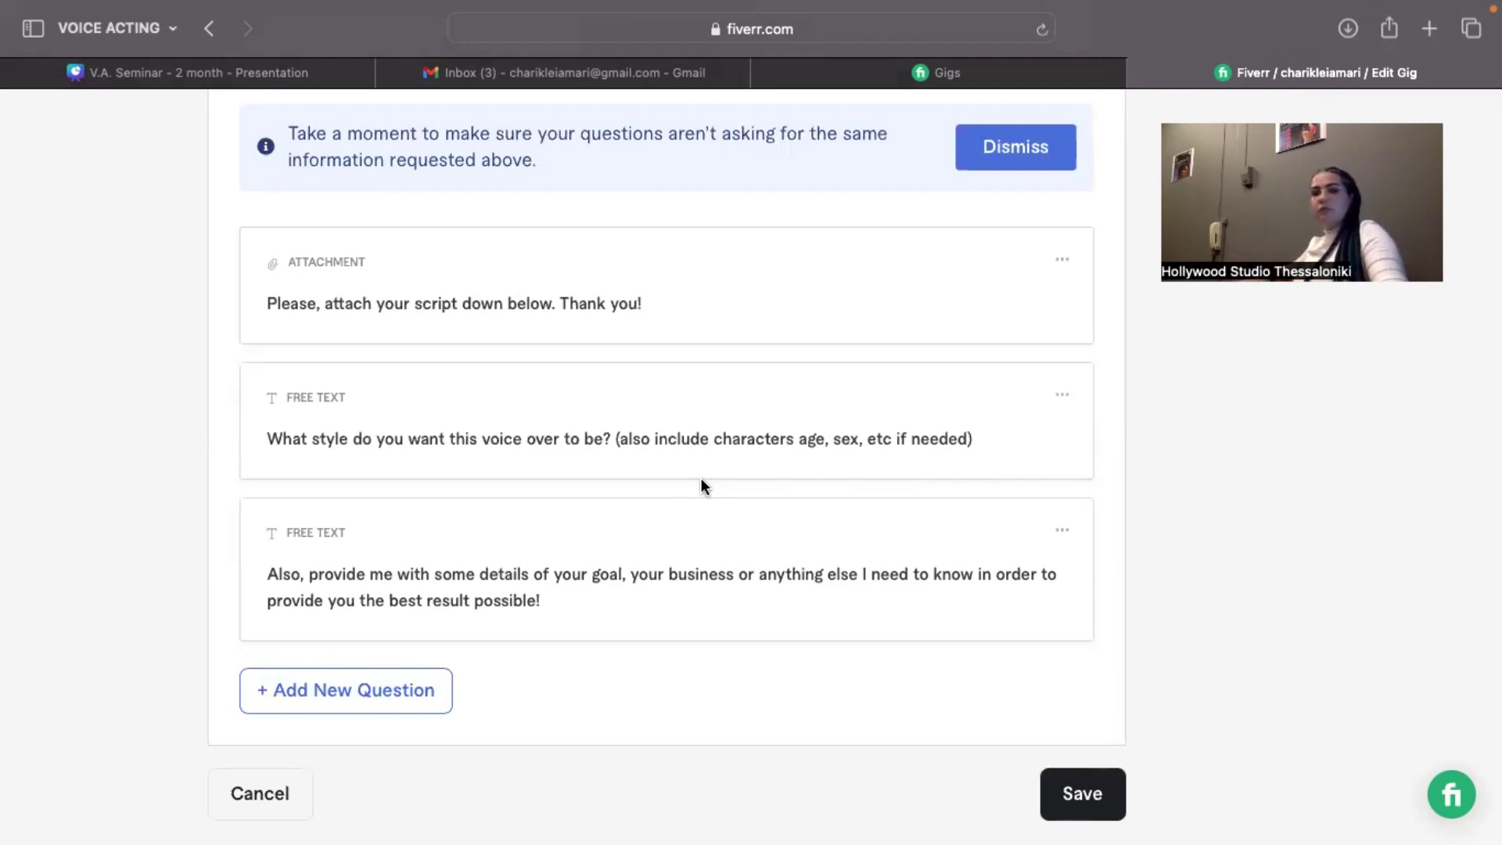
# Dismiss the gig image guidelines over the gallery and return the browser to full screen
pyautogui.scroll(3, 701, 486)
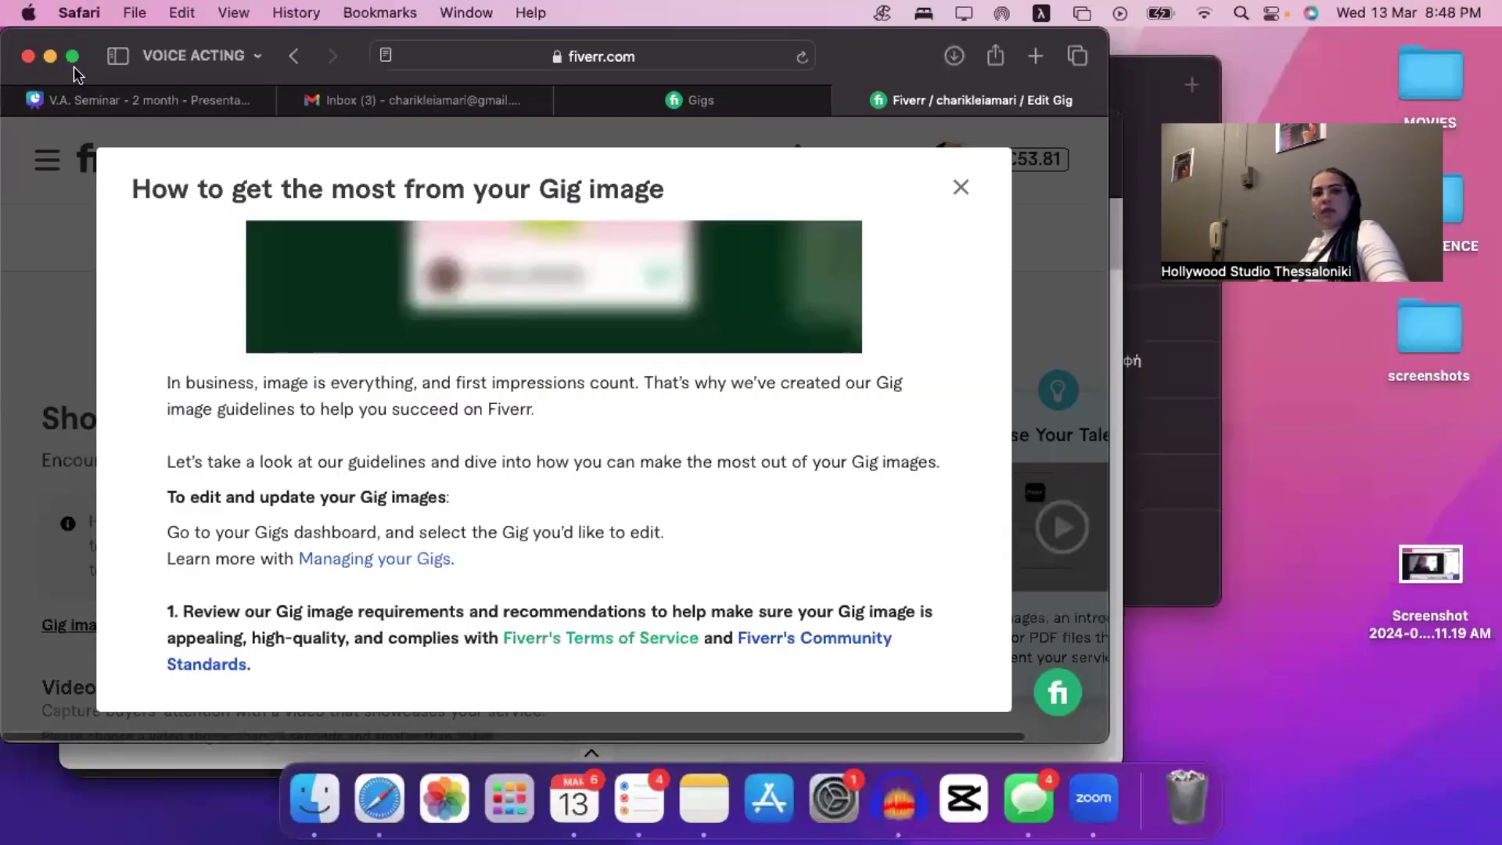
pyautogui.press('Escape')
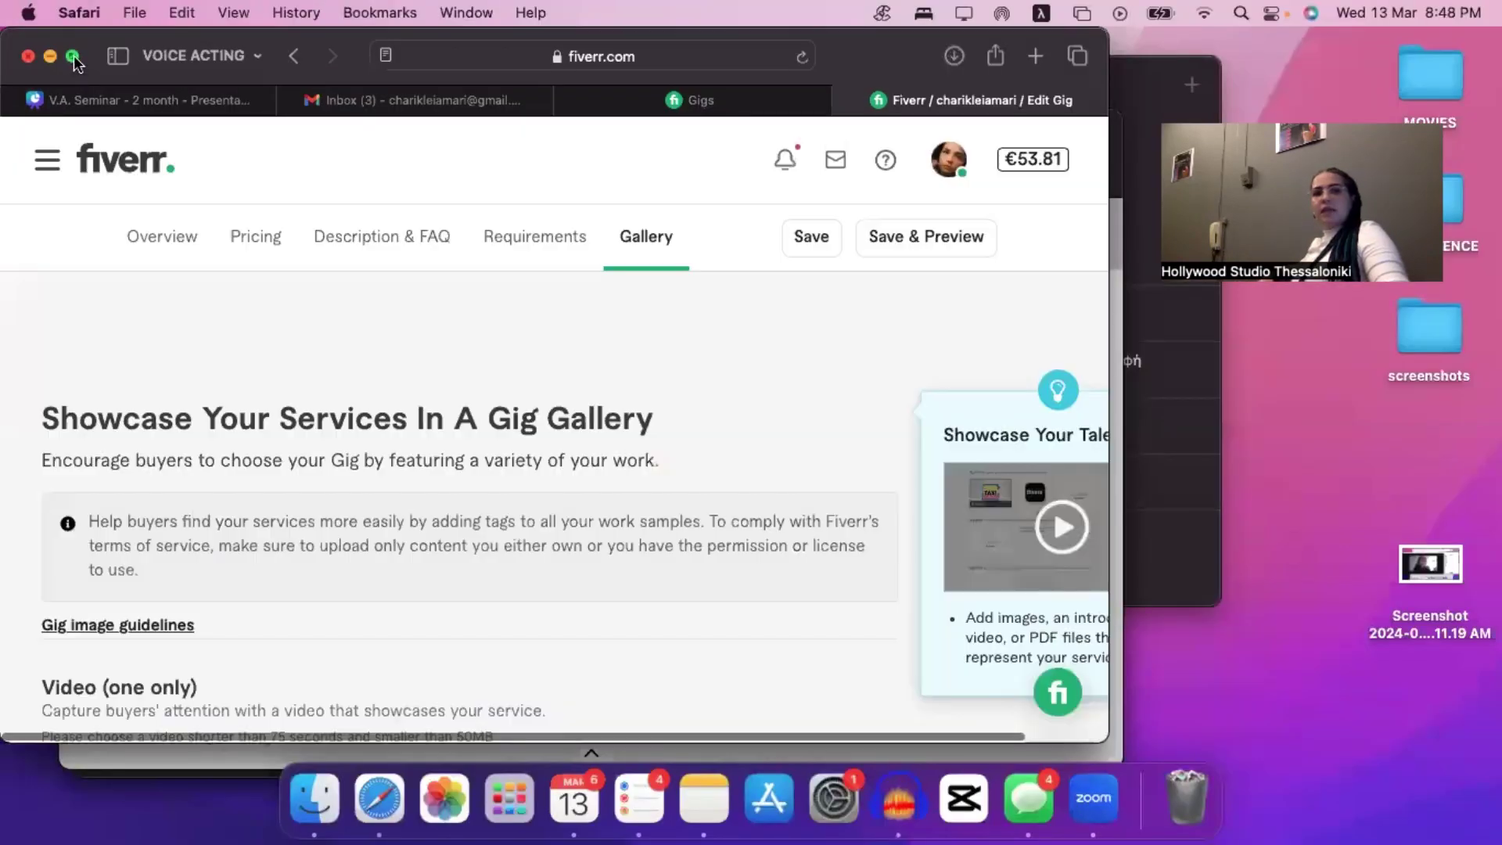
pyautogui.press('ctrl+super+f')
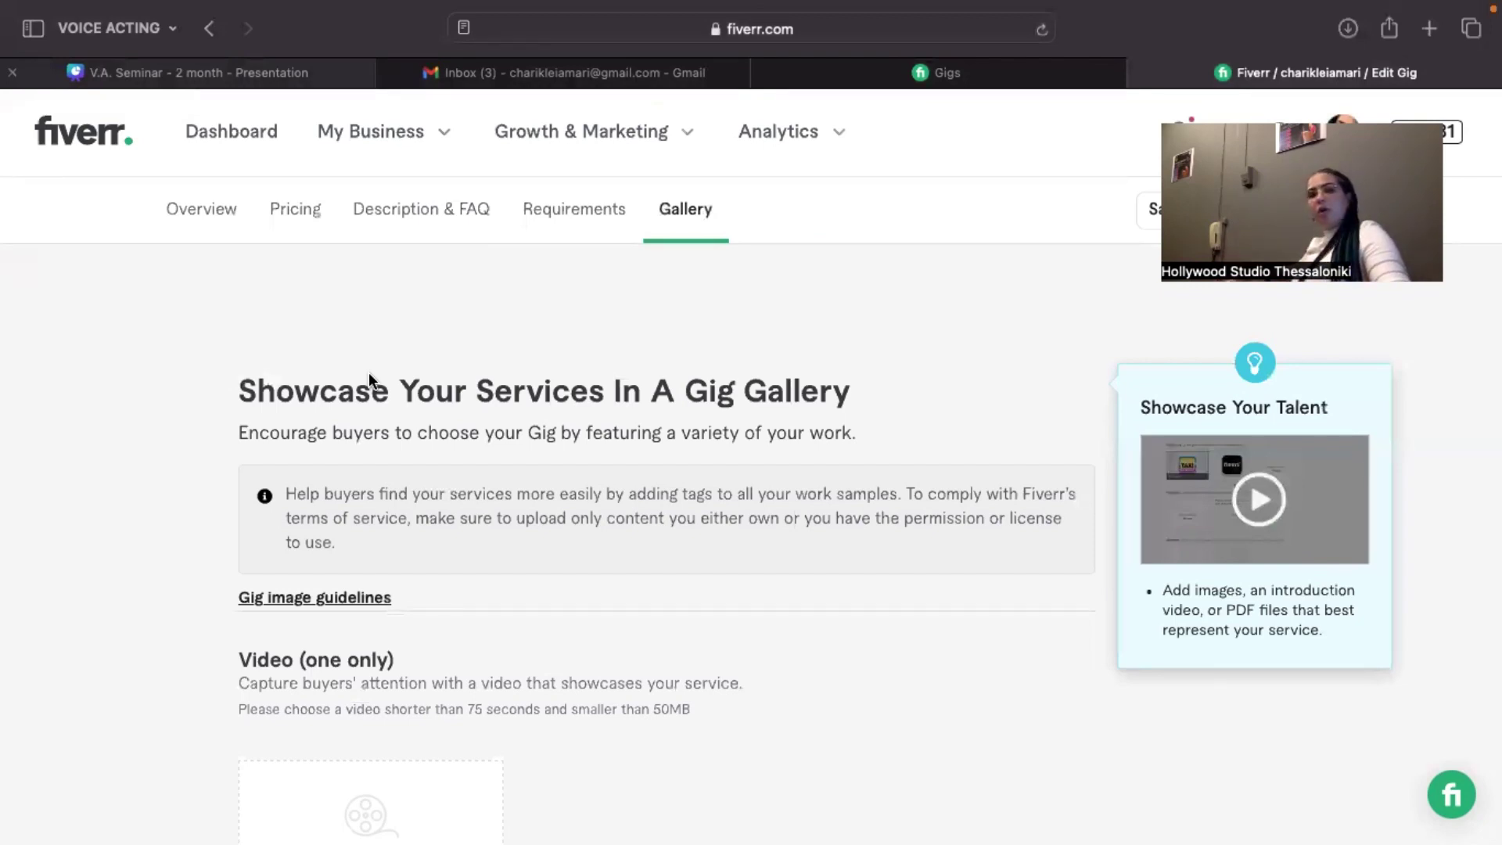
# Examine the gig gallery's English and Greek audio demos, gig images and document upload area
pyautogui.scroll(-5, 368, 372)
pyautogui.scroll(-7, 368, 374)
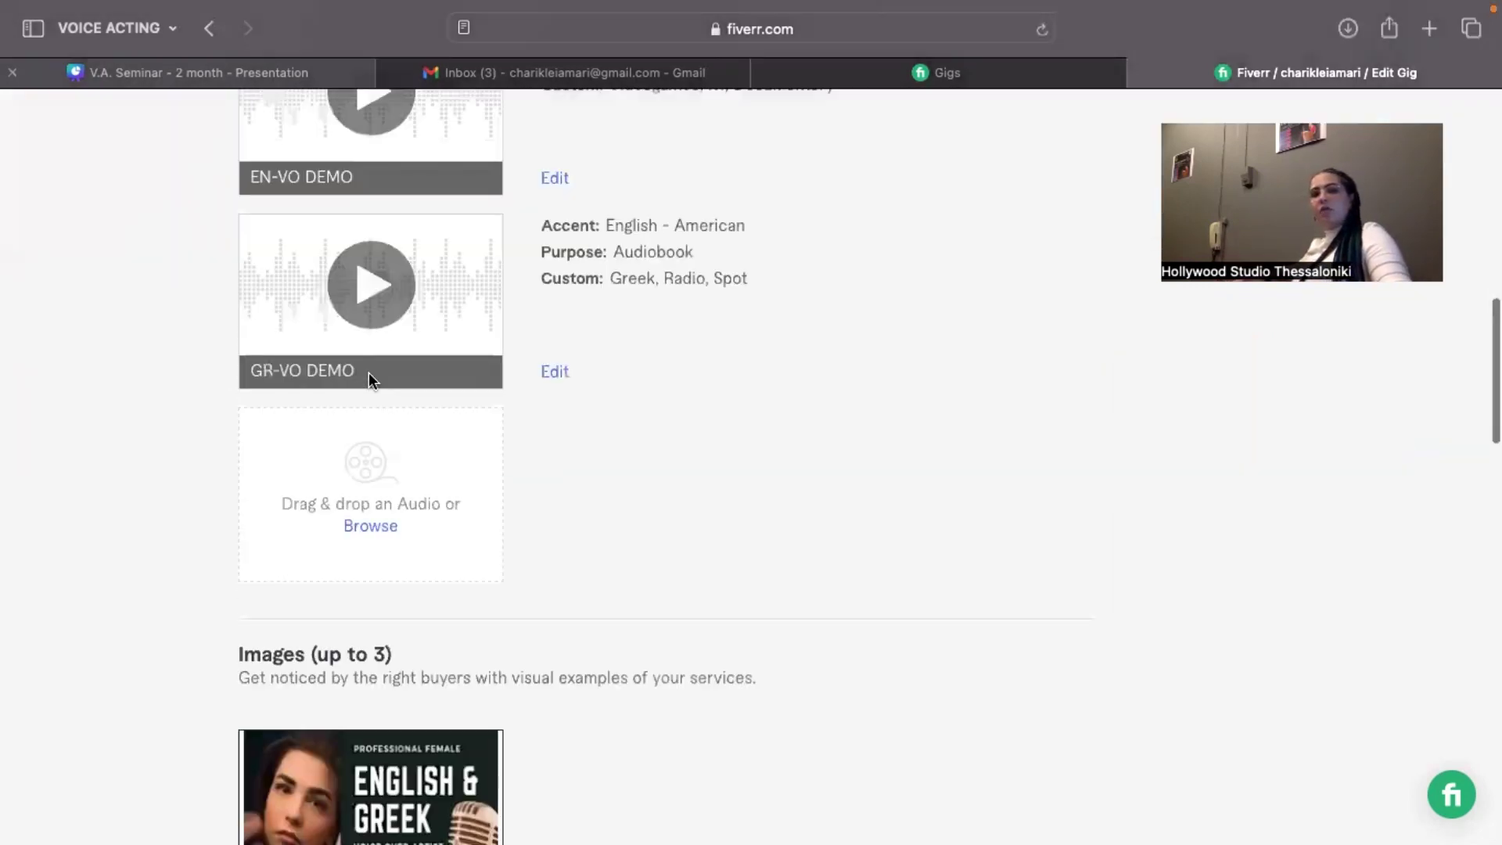
pyautogui.scroll(2, 368, 373)
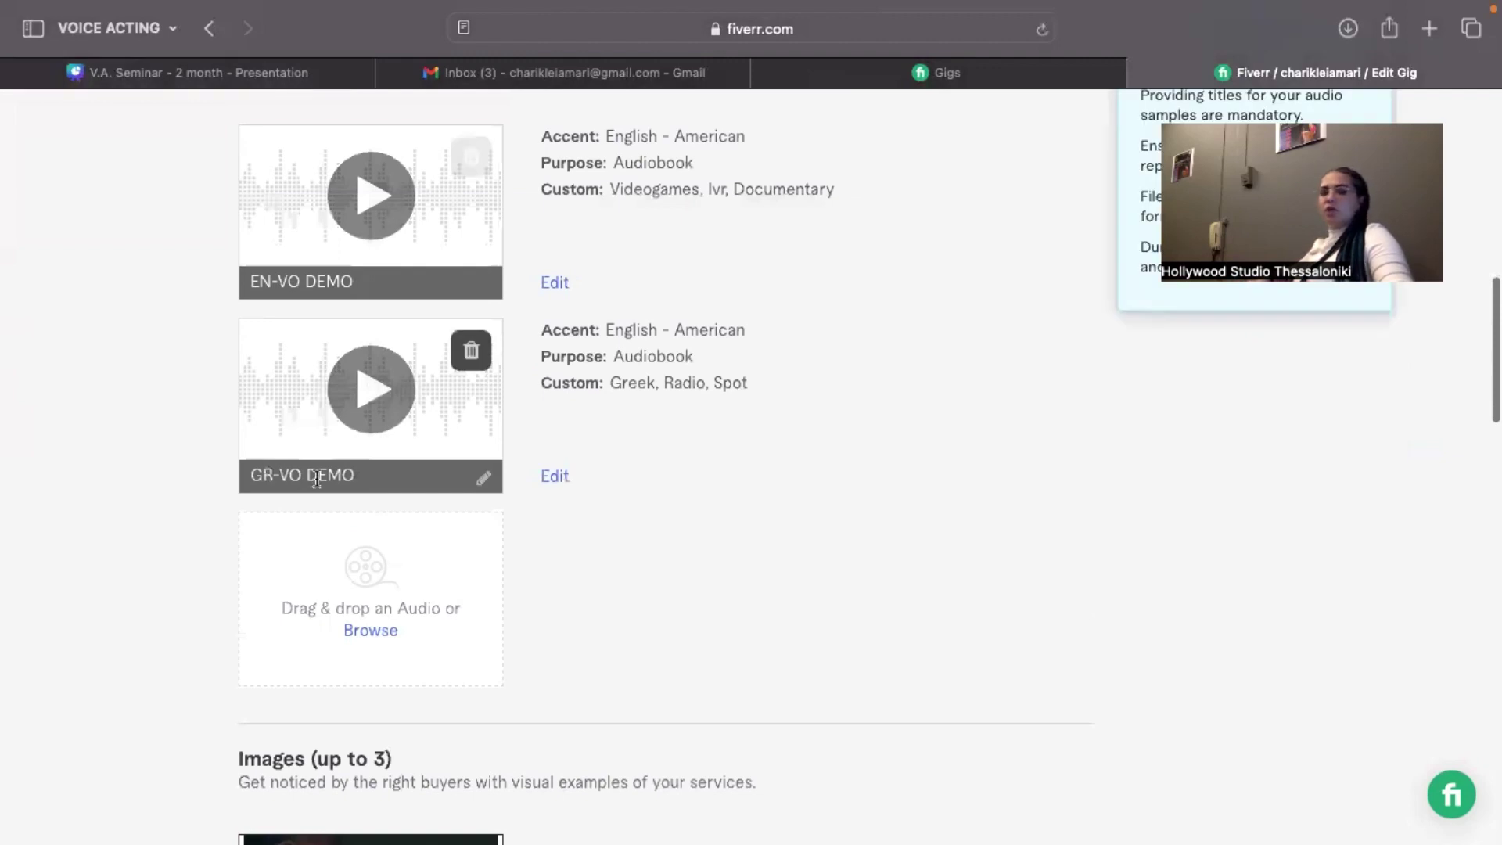
pyautogui.scroll(-4, 316, 479)
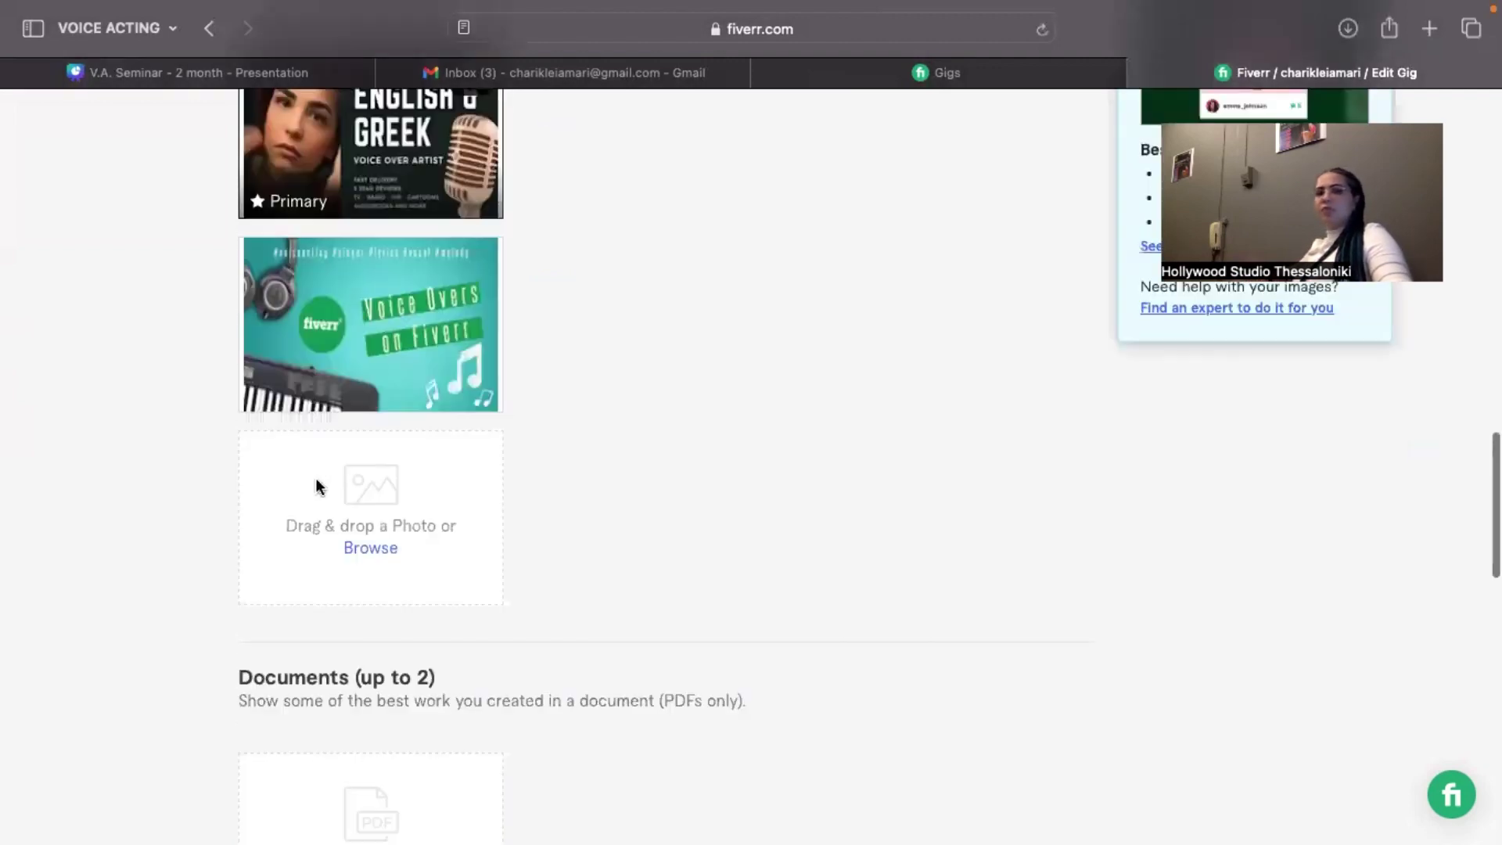
pyautogui.scroll(-3, 316, 478)
pyautogui.scroll(-15, 316, 479)
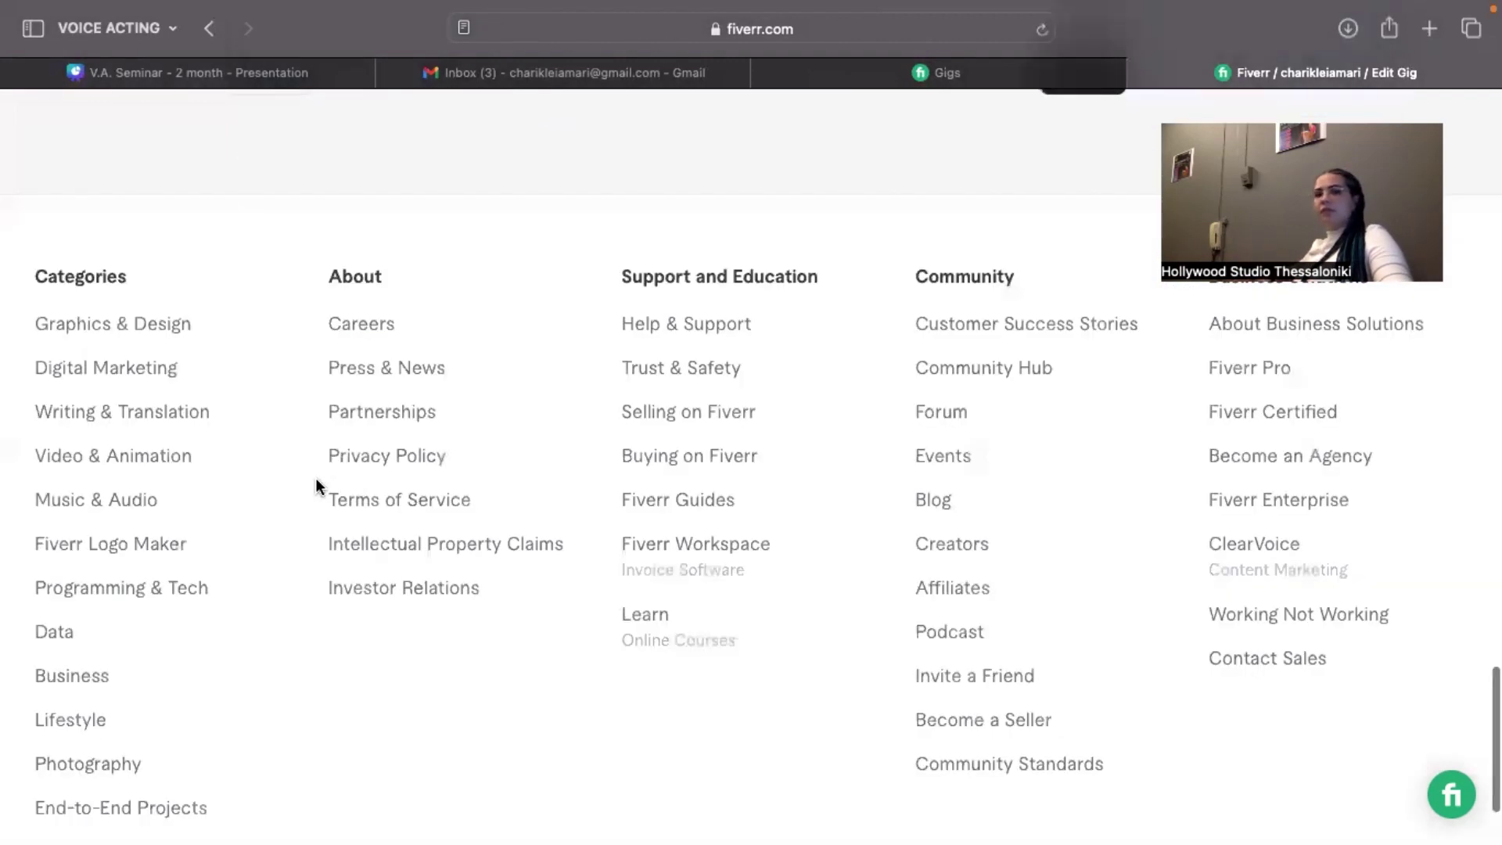
pyautogui.scroll(20, 316, 479)
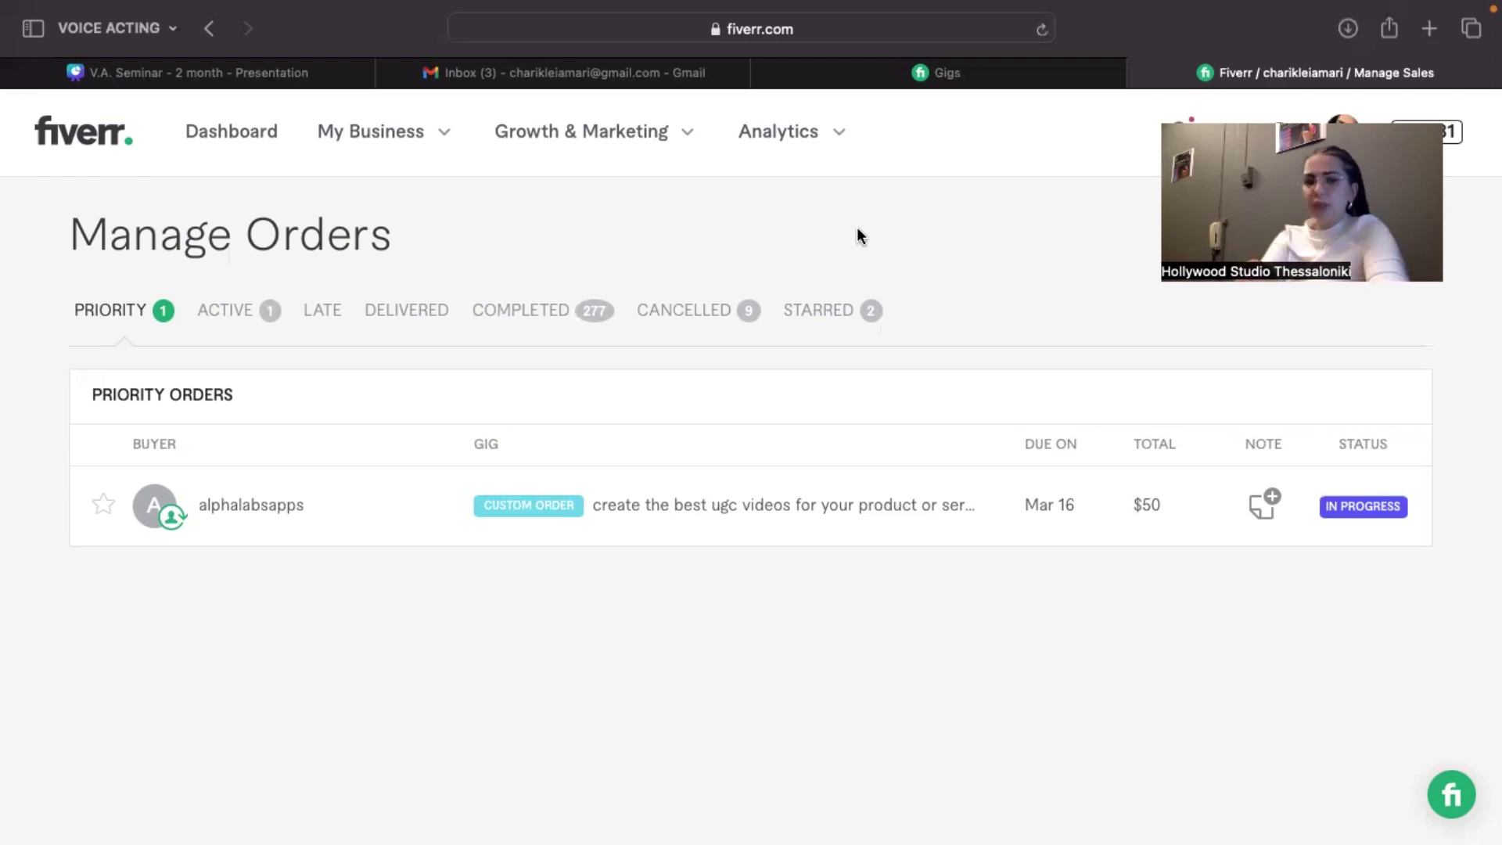
# Start delivering the in-progress custom order for UGC videos and fill its message with the saved "delivery" quick response
pyautogui.click(716, 510)
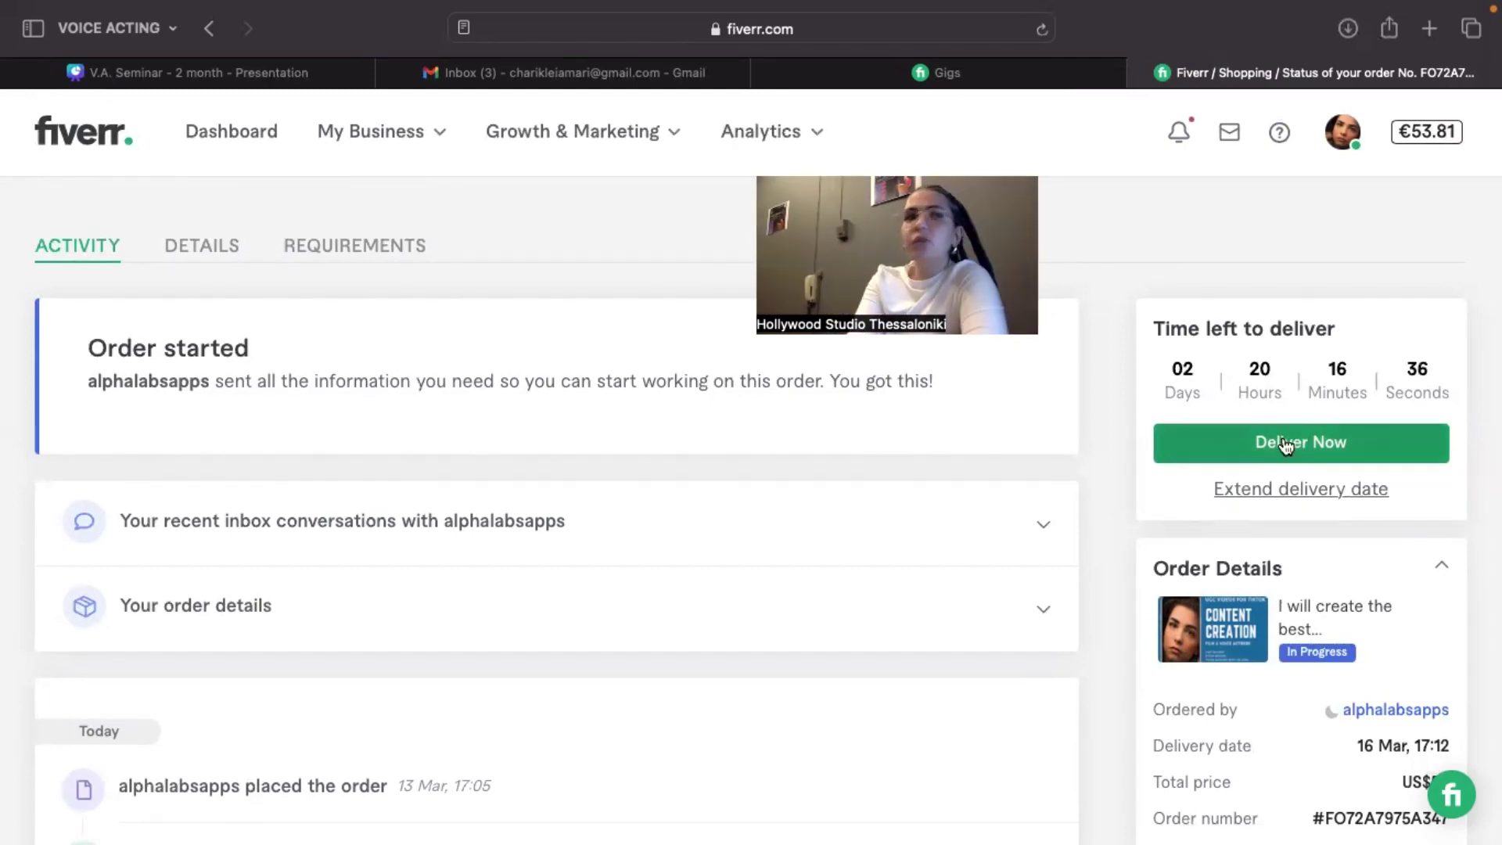
pyautogui.click(1284, 443)
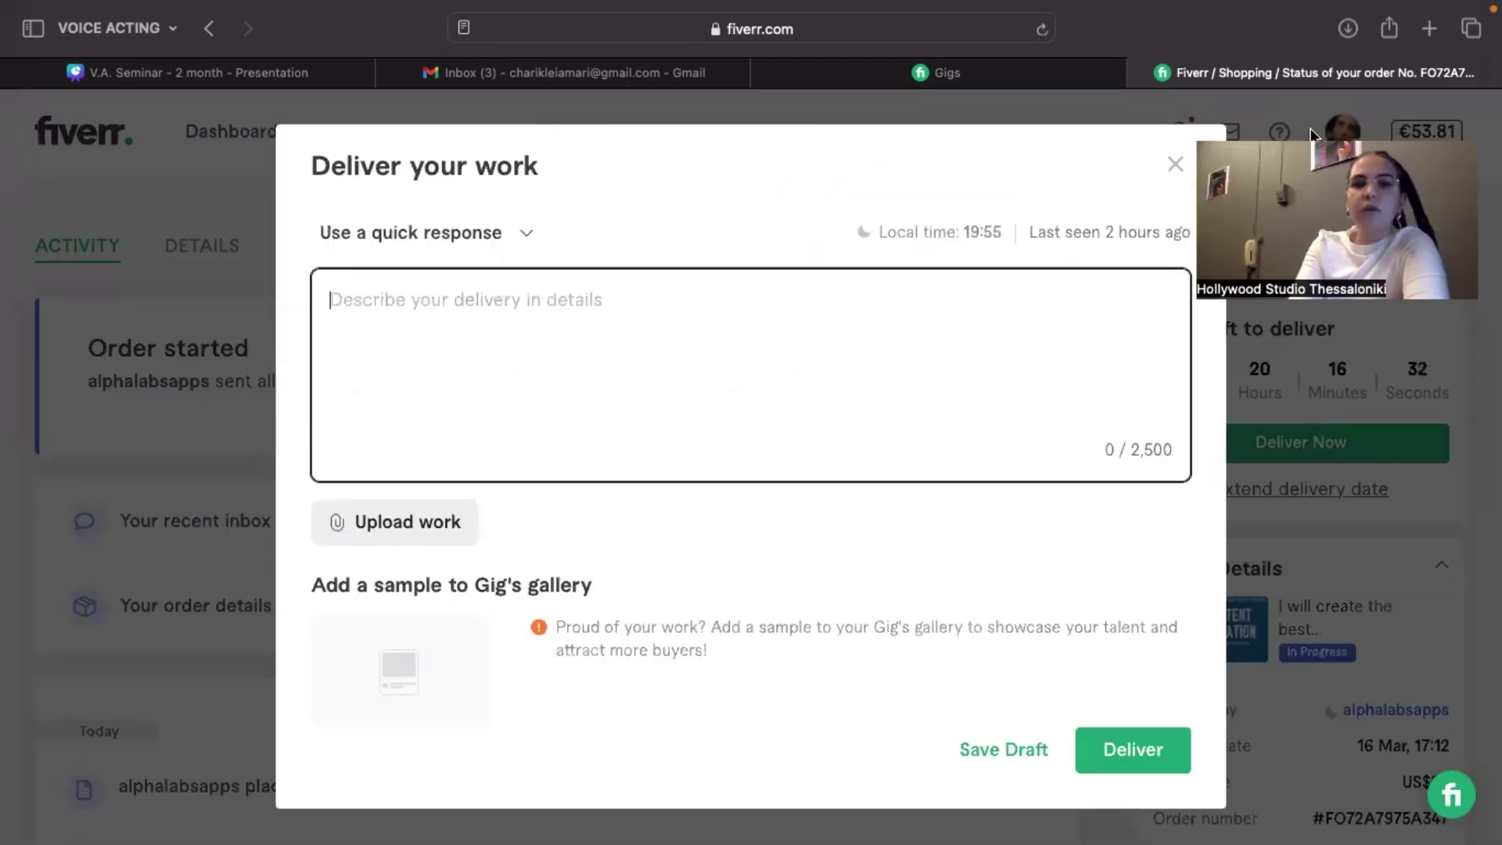
pyautogui.click(433, 280)
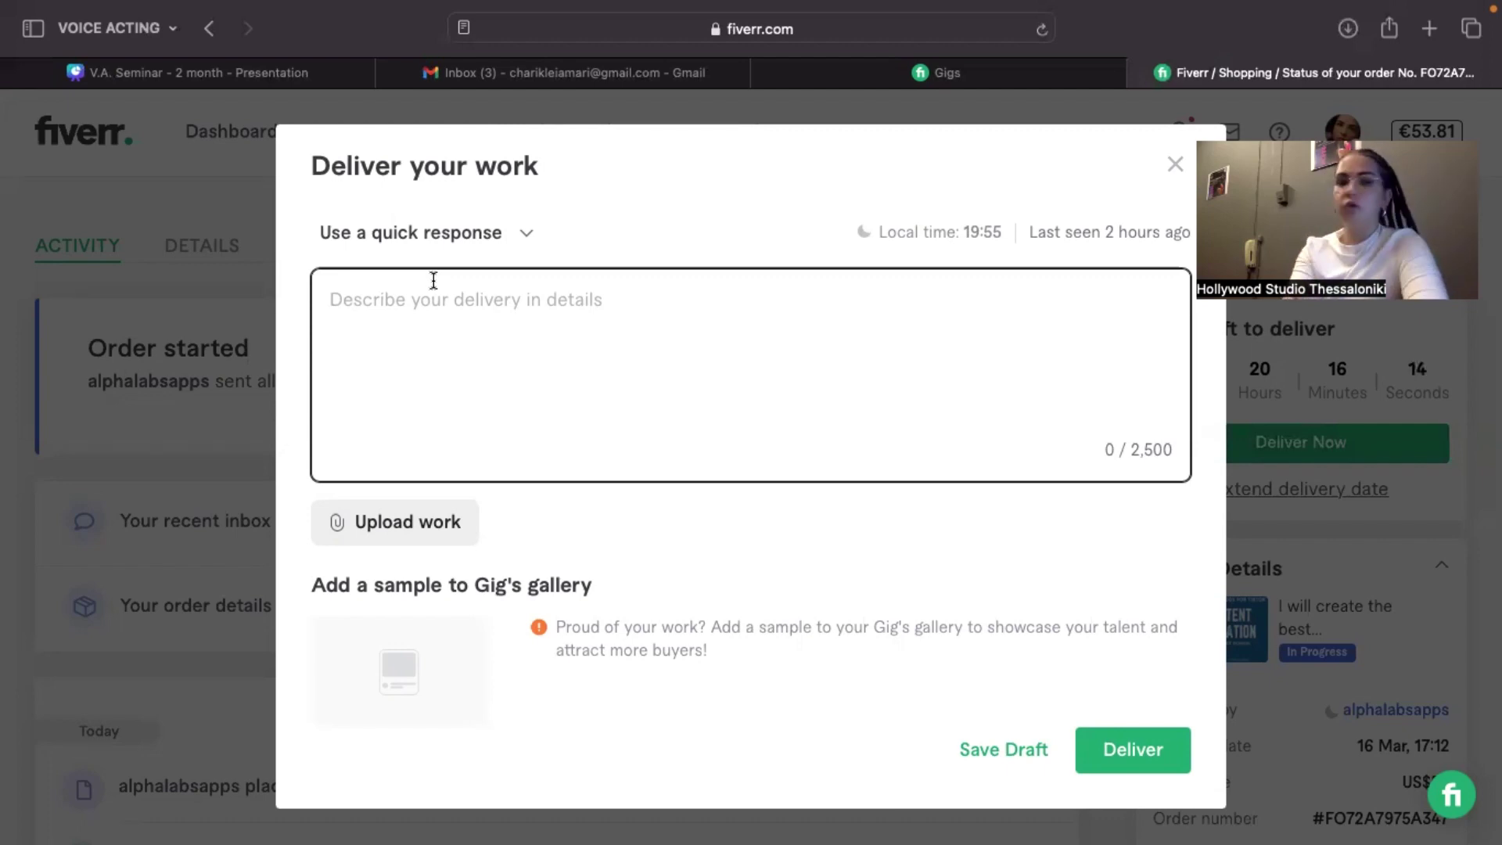
pyautogui.click(508, 232)
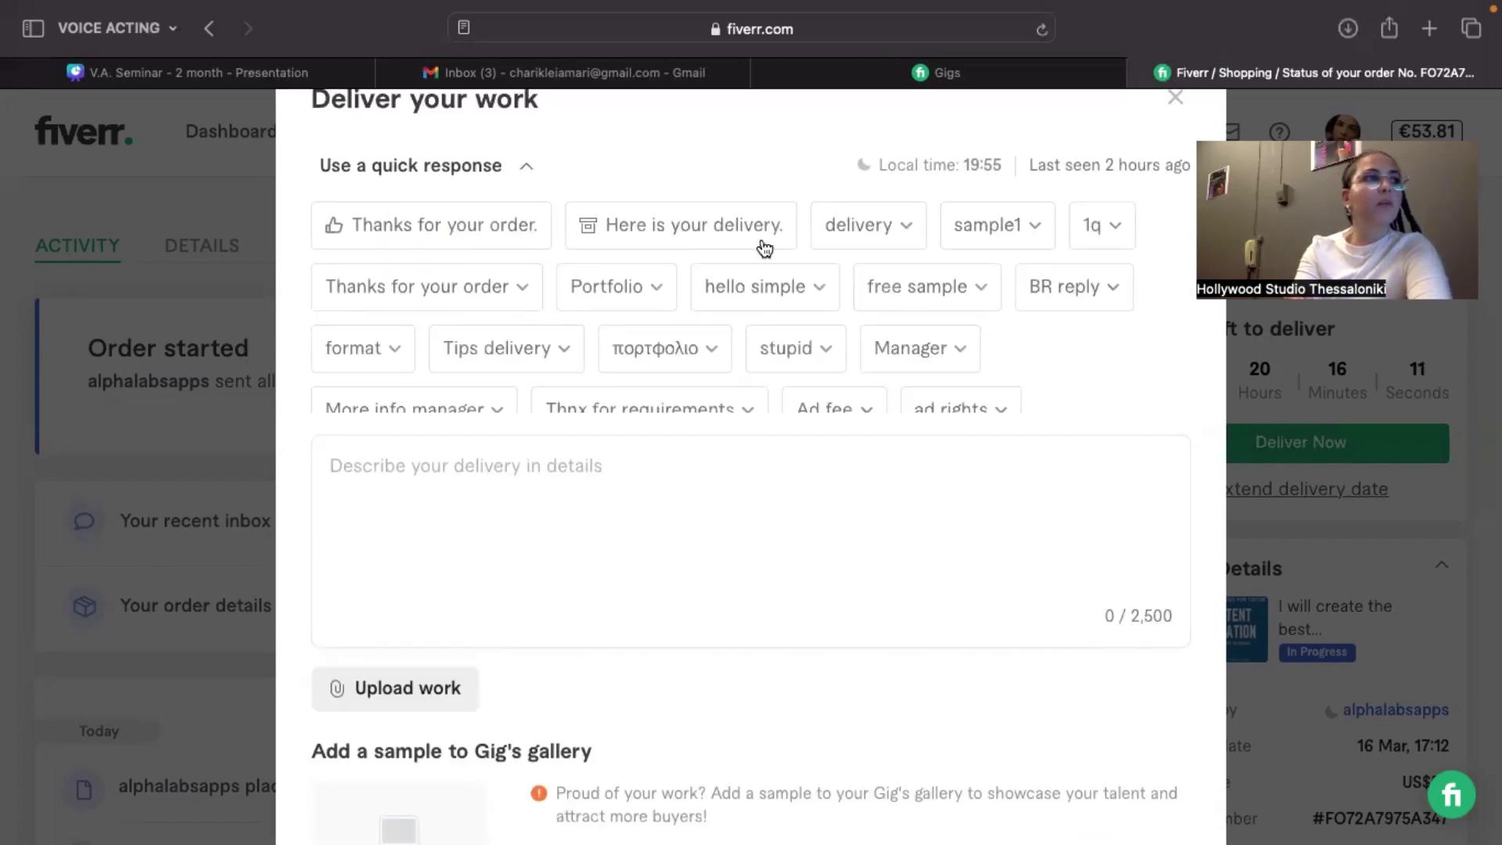
pyautogui.click(882, 241)
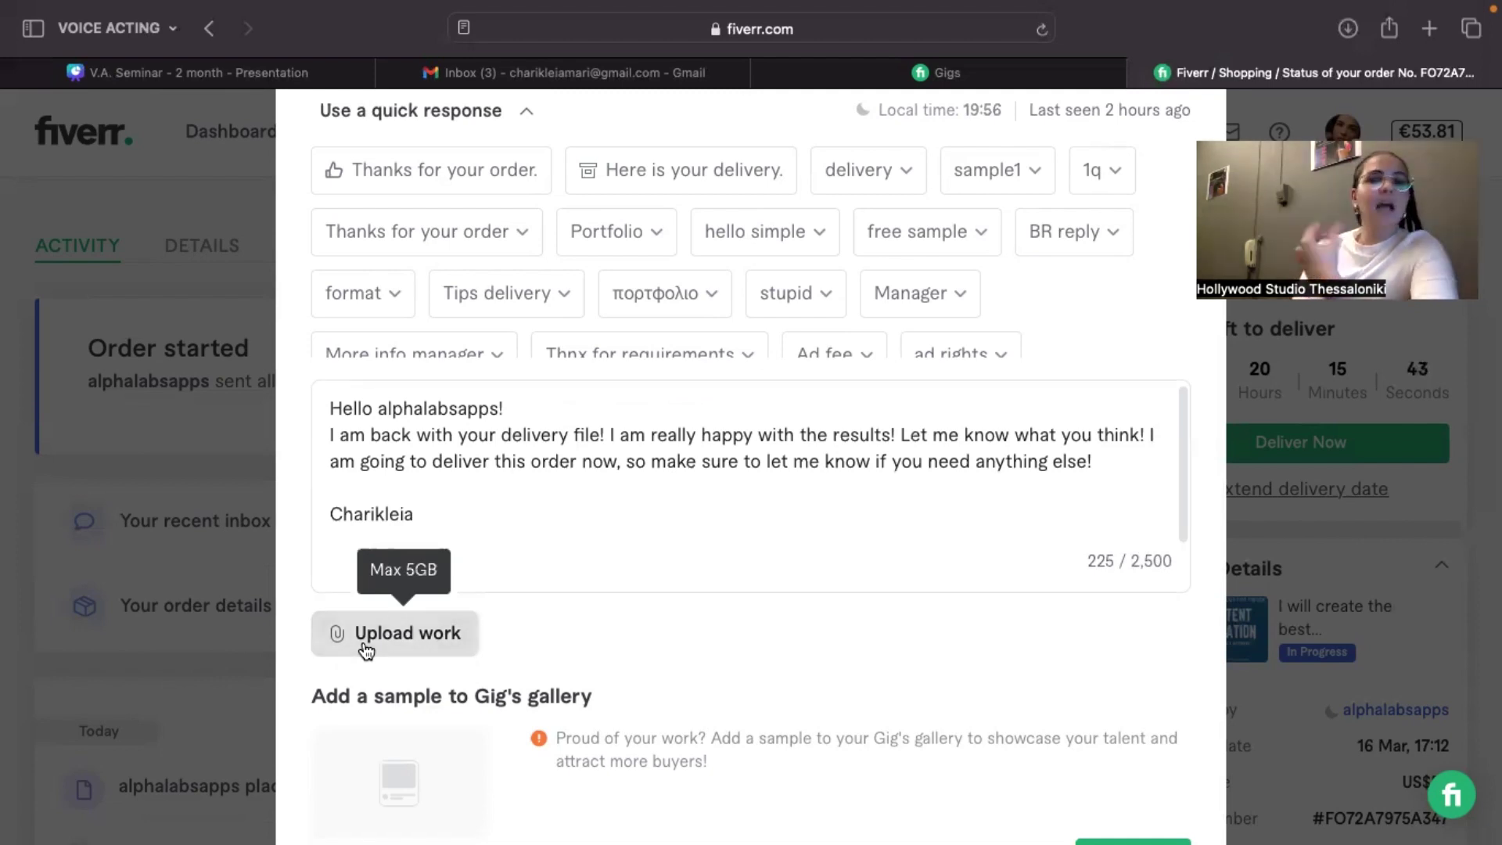
# Attach the "hedra raw.wav" audio file from Downloads to the order's delivery
pyautogui.click(365, 643)
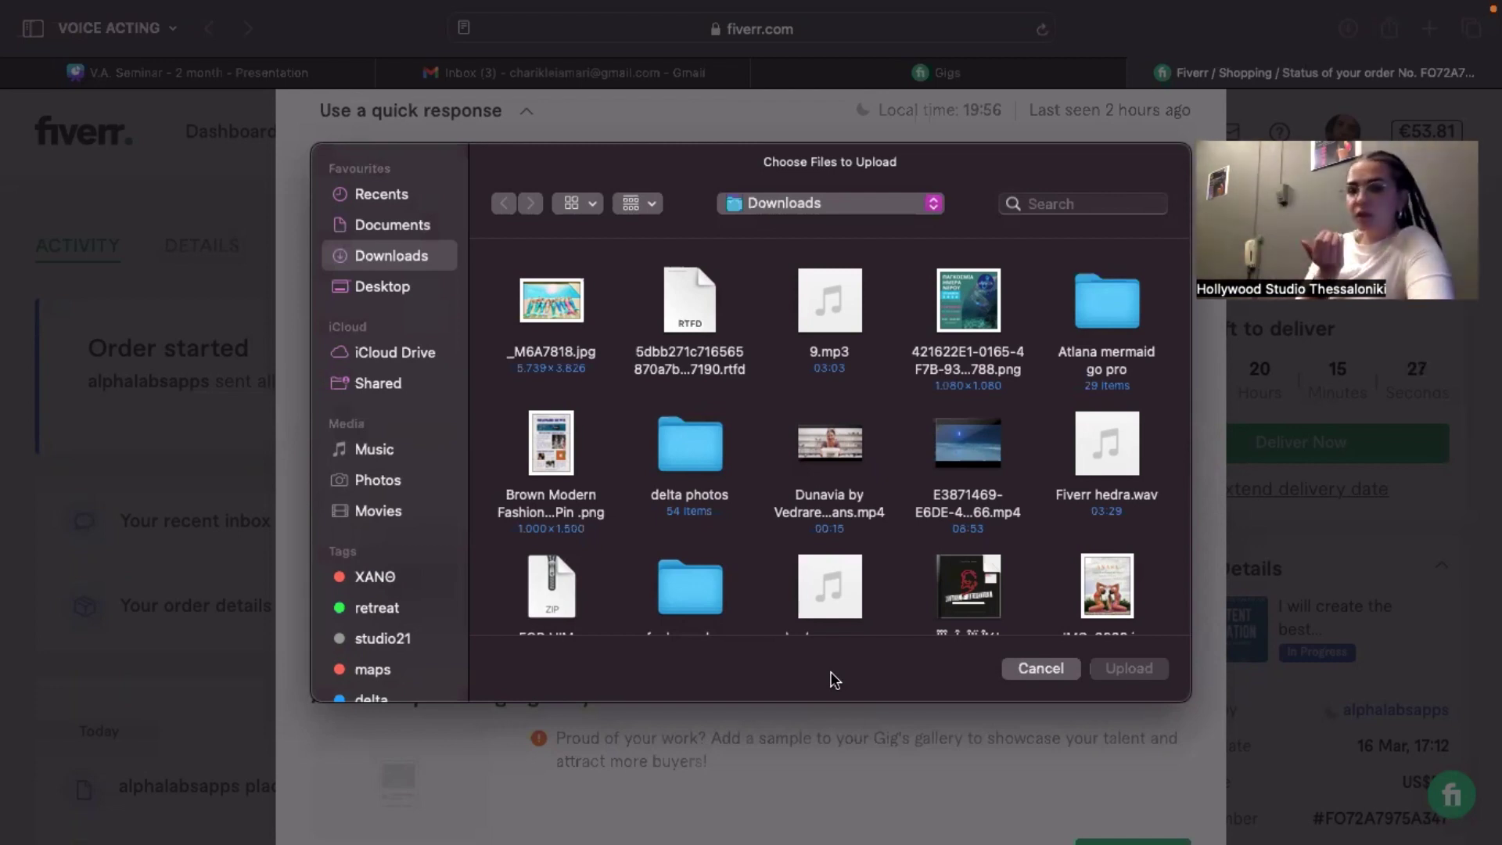
pyautogui.click(818, 575)
pyautogui.click(1156, 668)
pyautogui.scroll(-3, 514, 633)
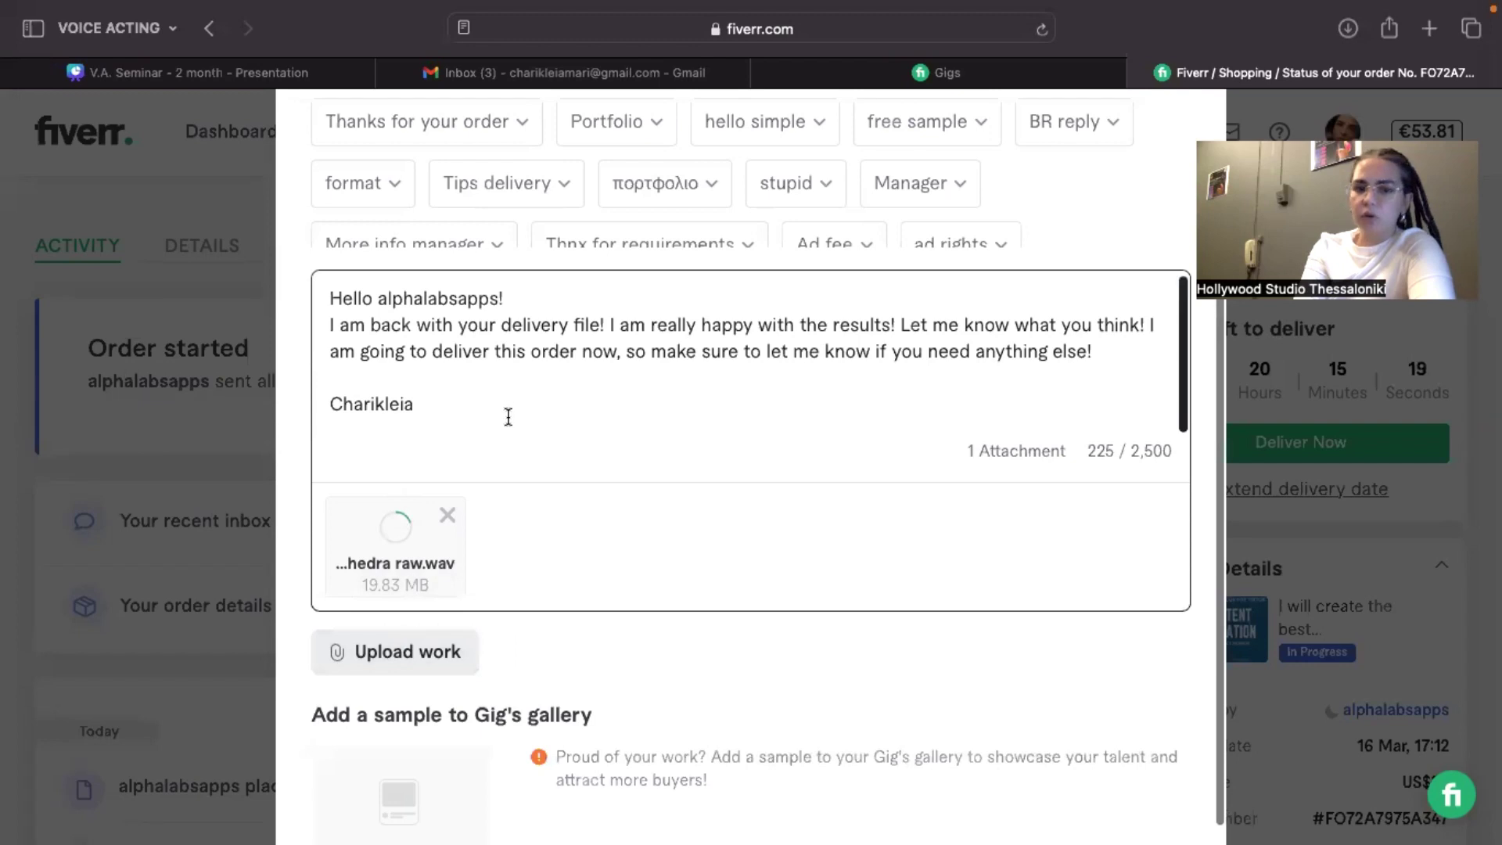
pyautogui.scroll(-2, 508, 417)
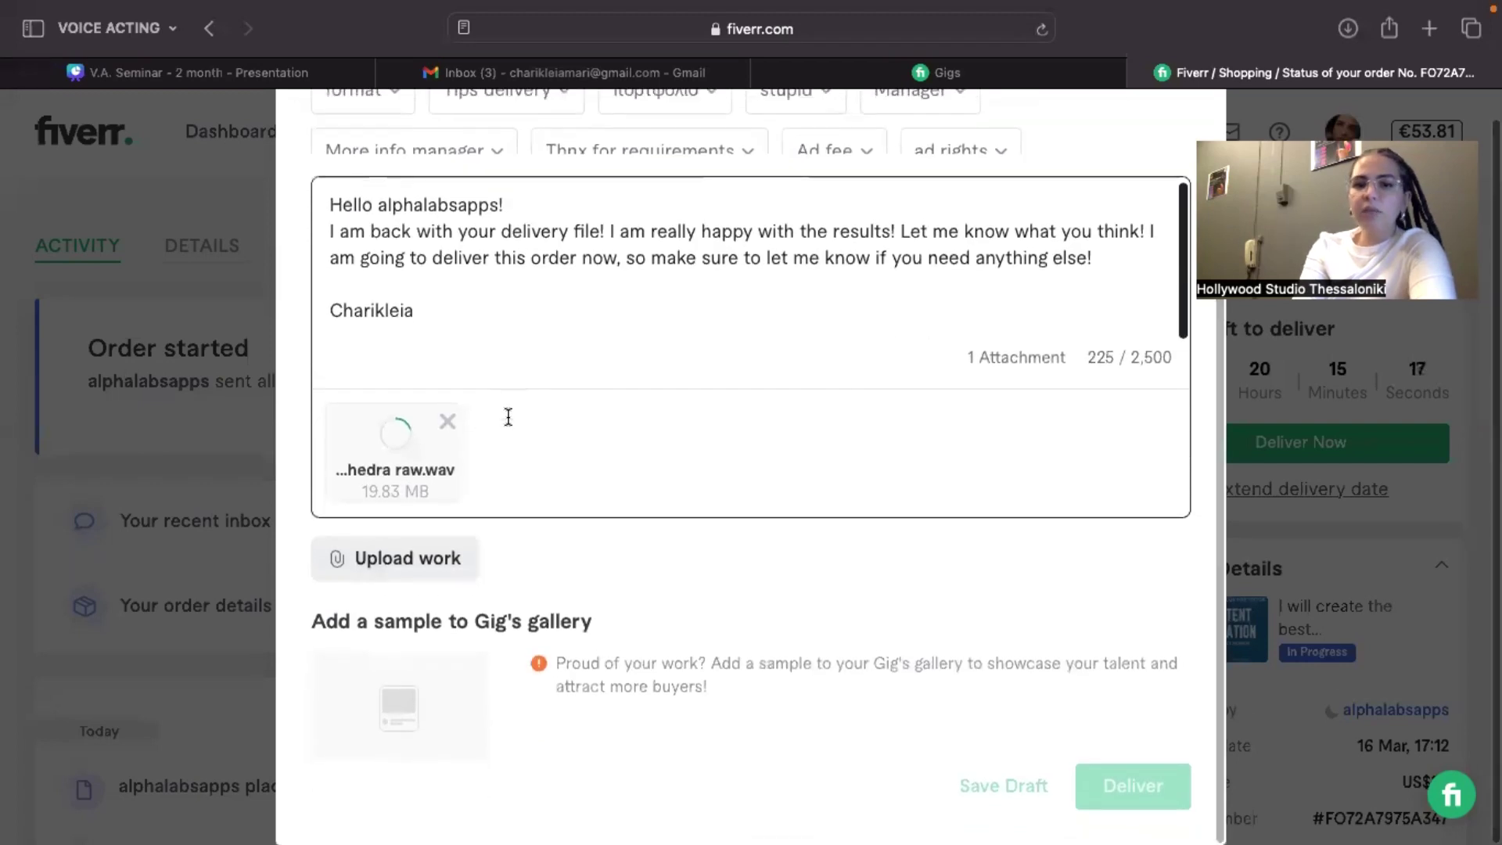